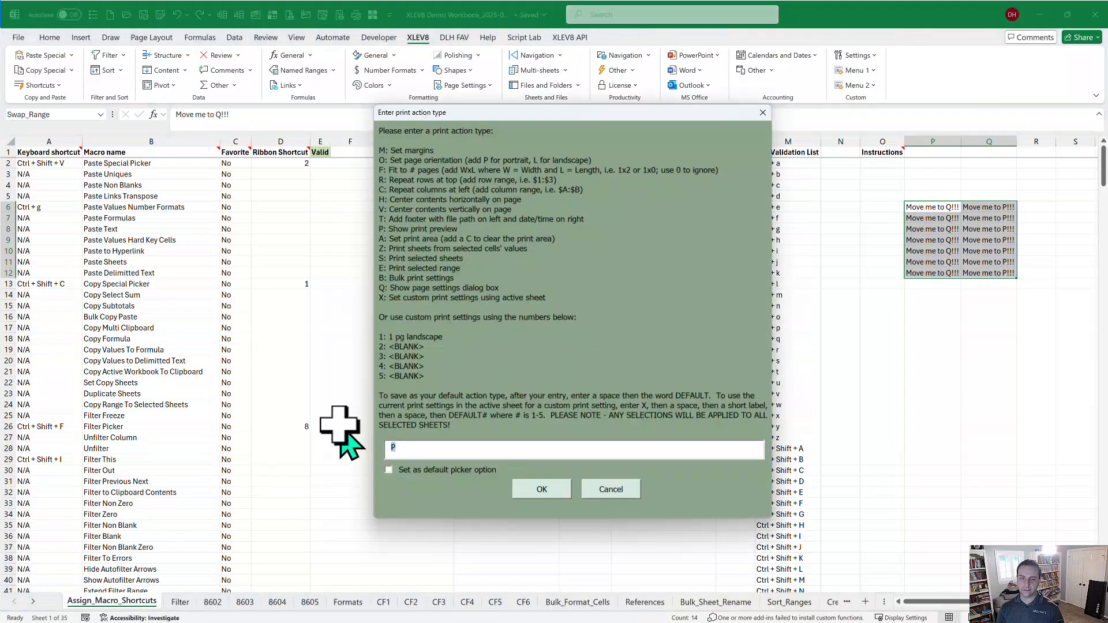
Show the keyboard-shortcut table as a one-page print preview, then close the preview.
{"action": "key", "text": "Return"}
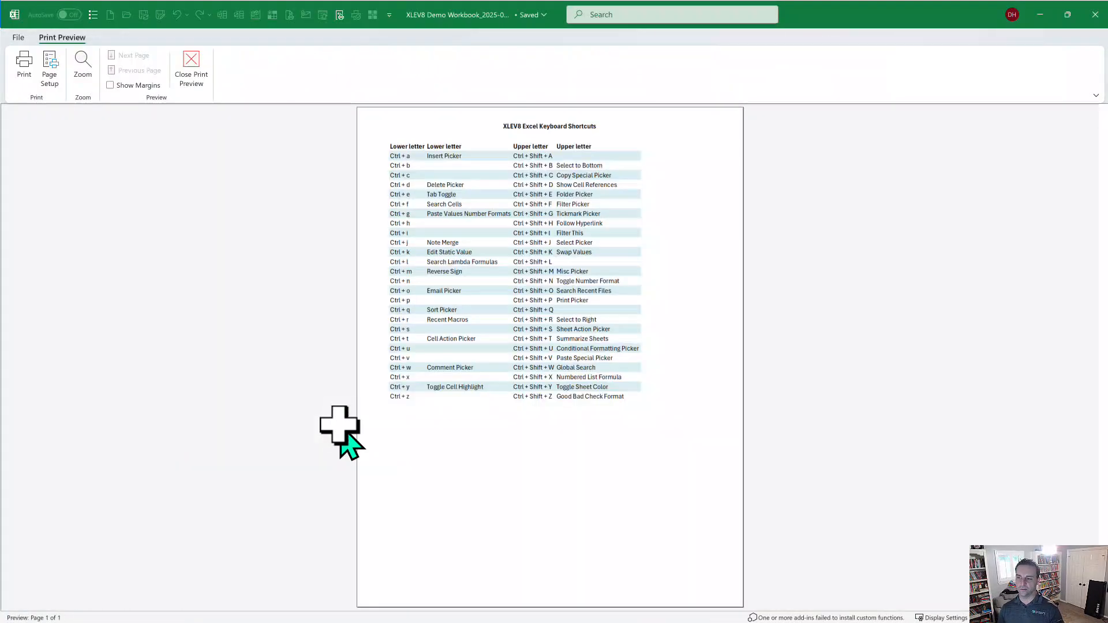
{"action": "key", "text": "Escape"}
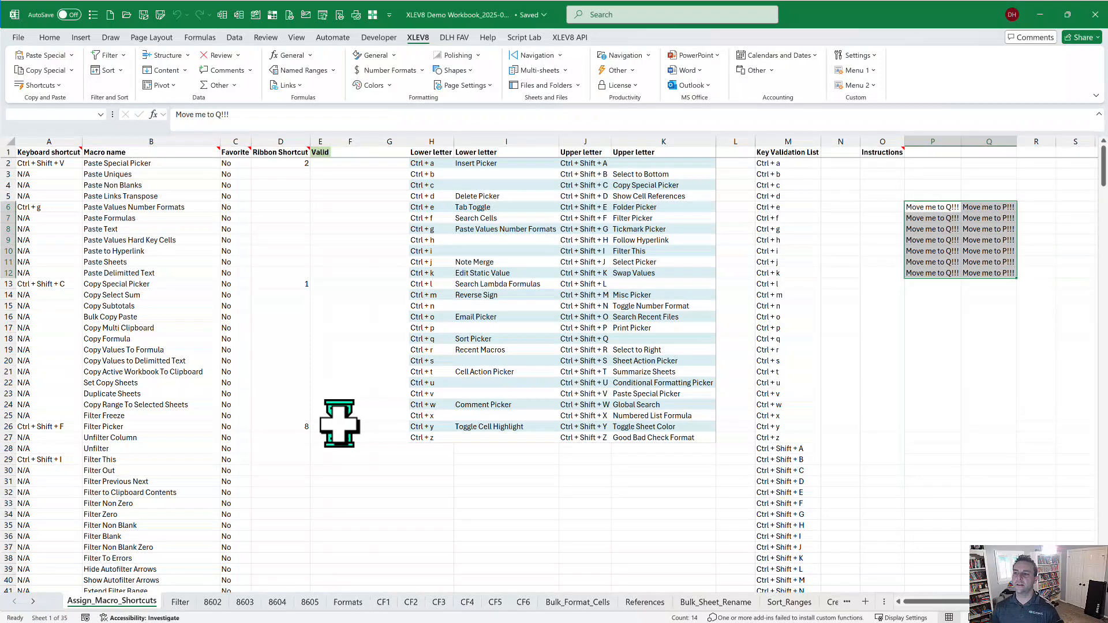
Find XLEV8's Swap Values macro in global search and run it to swap columns P and Q of P6:Q12.
{"action": "key", "text": "ctrl+shift+w"}
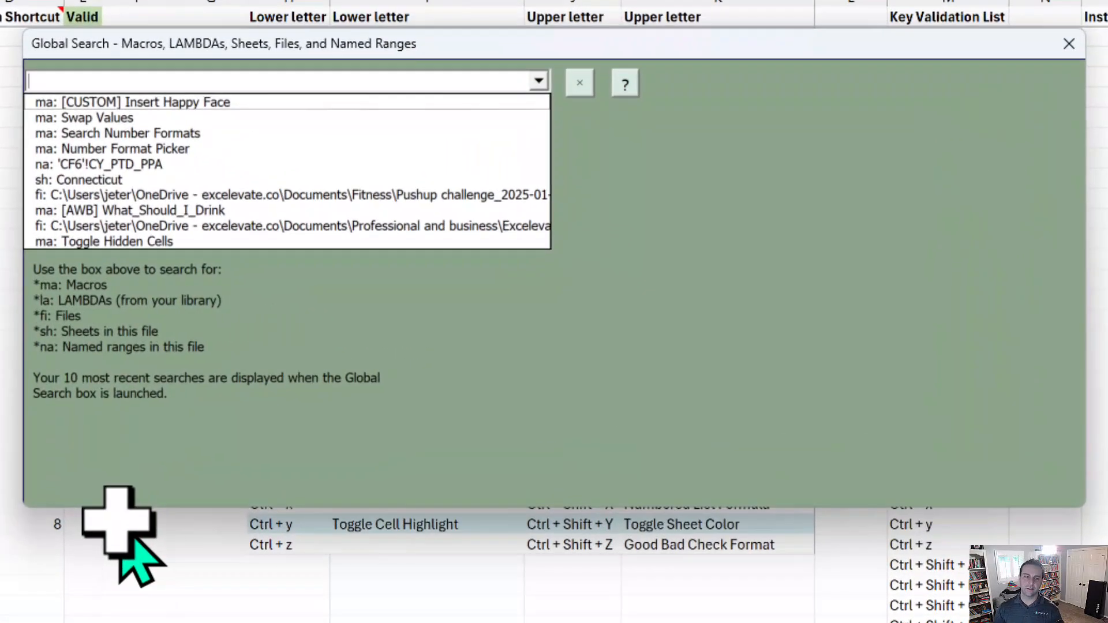
{"action": "type", "text": "swap"}
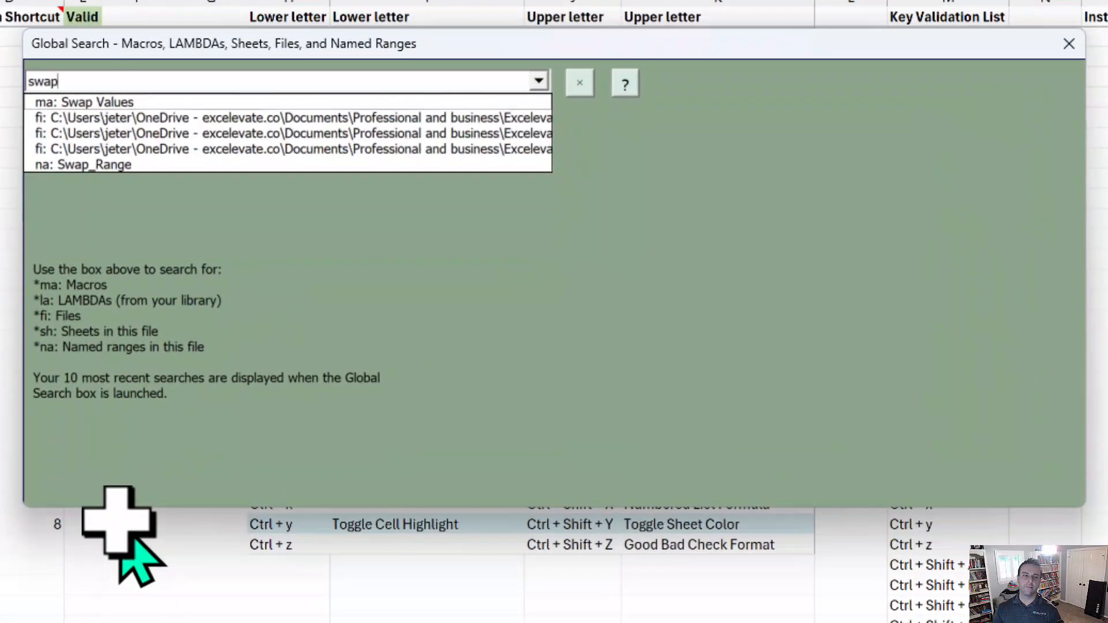
{"action": "key", "text": "Down"}
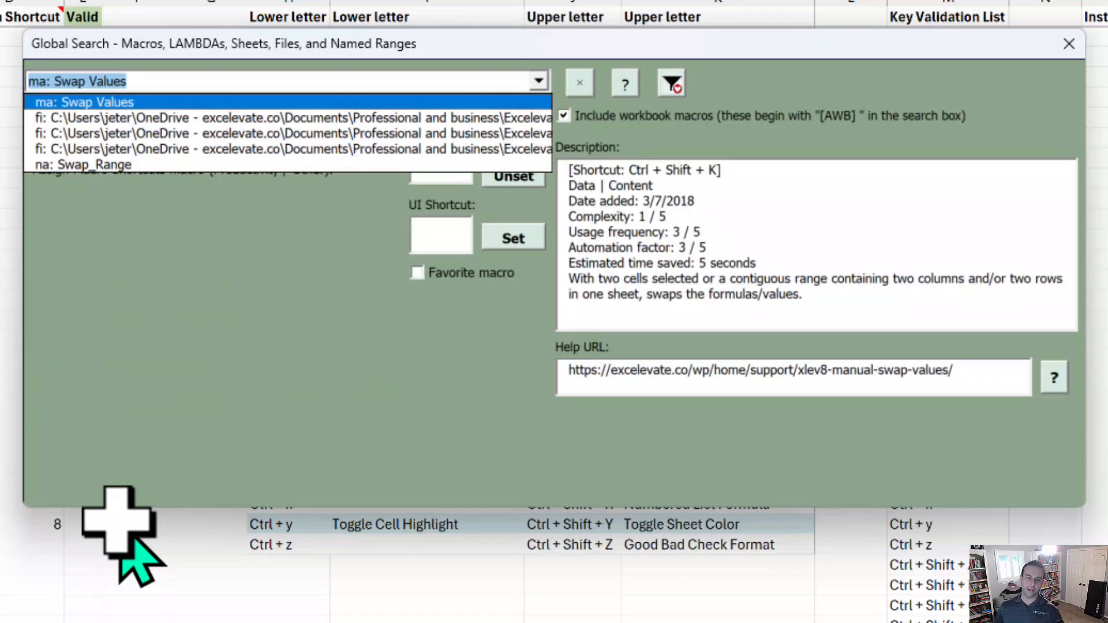
{"action": "left_click", "coordinate": [121, 540]}
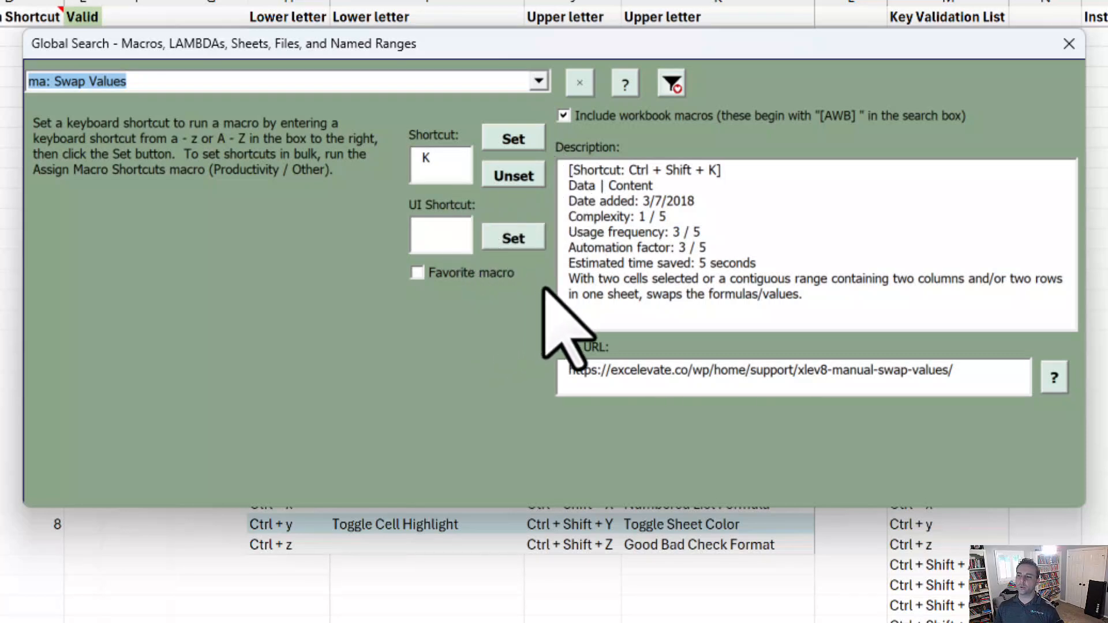
{"action": "left_click", "coordinate": [430, 81]}
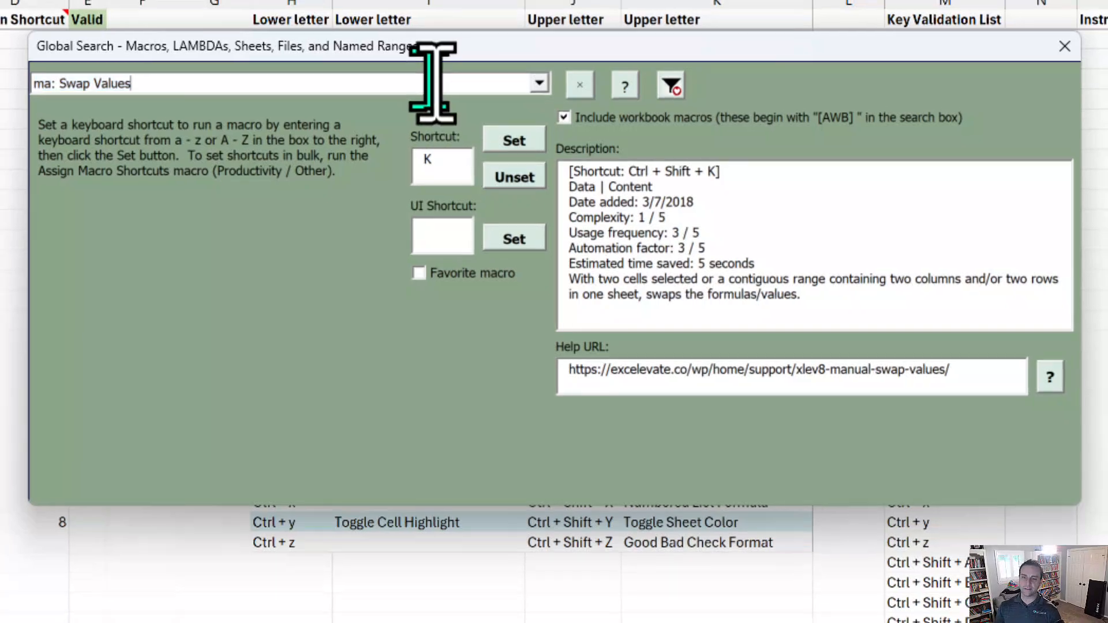
{"action": "key", "text": "Return"}
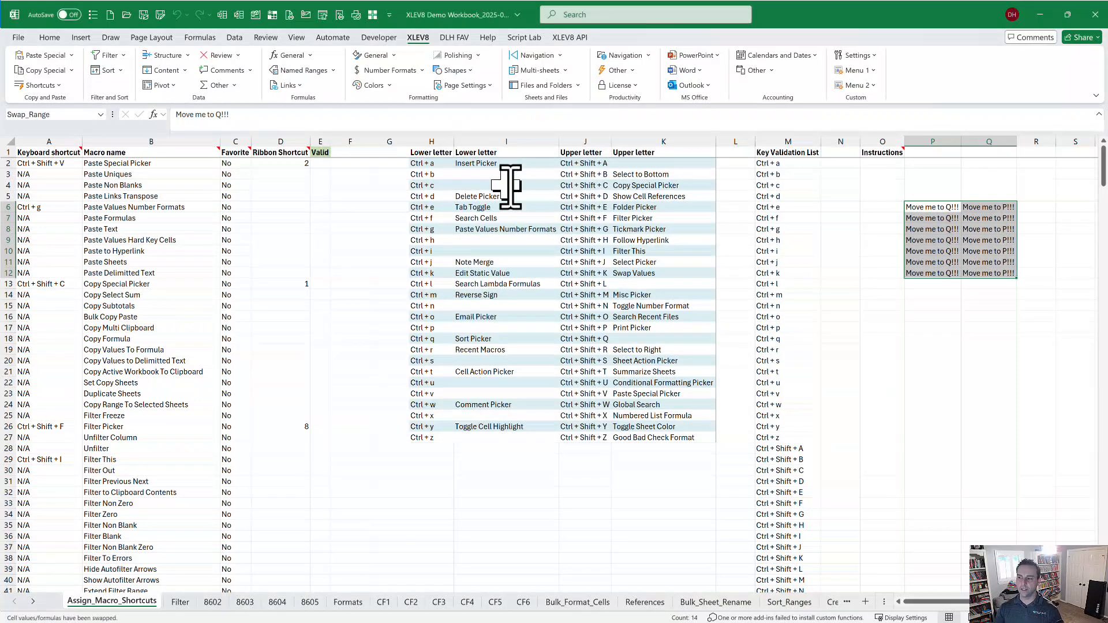
Run the Insert Happy Face macro and select the inserted smiley shape.
{"action": "key", "text": "ctrl+shift+k"}
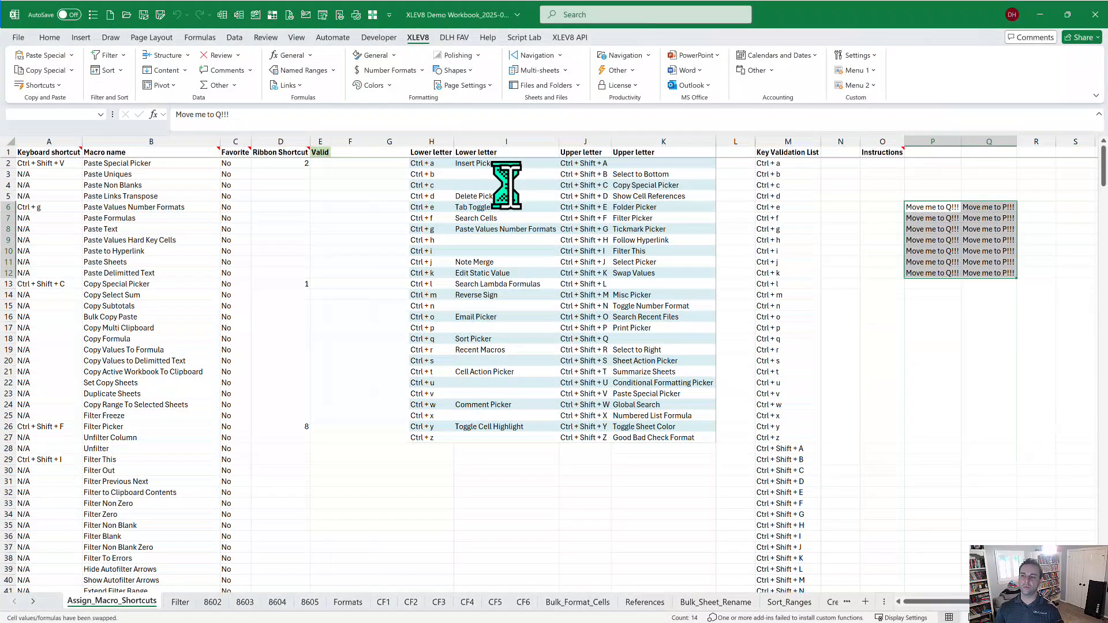
{"action": "type", "text": "happy"}
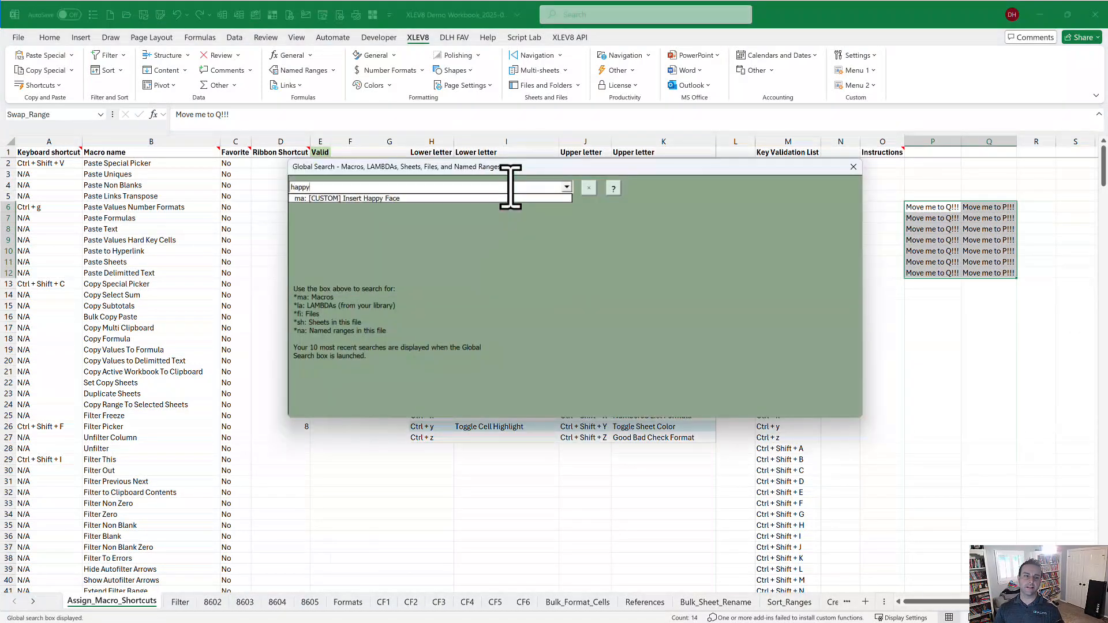
{"action": "key", "text": "Down"}
{"action": "key", "text": "Return"}
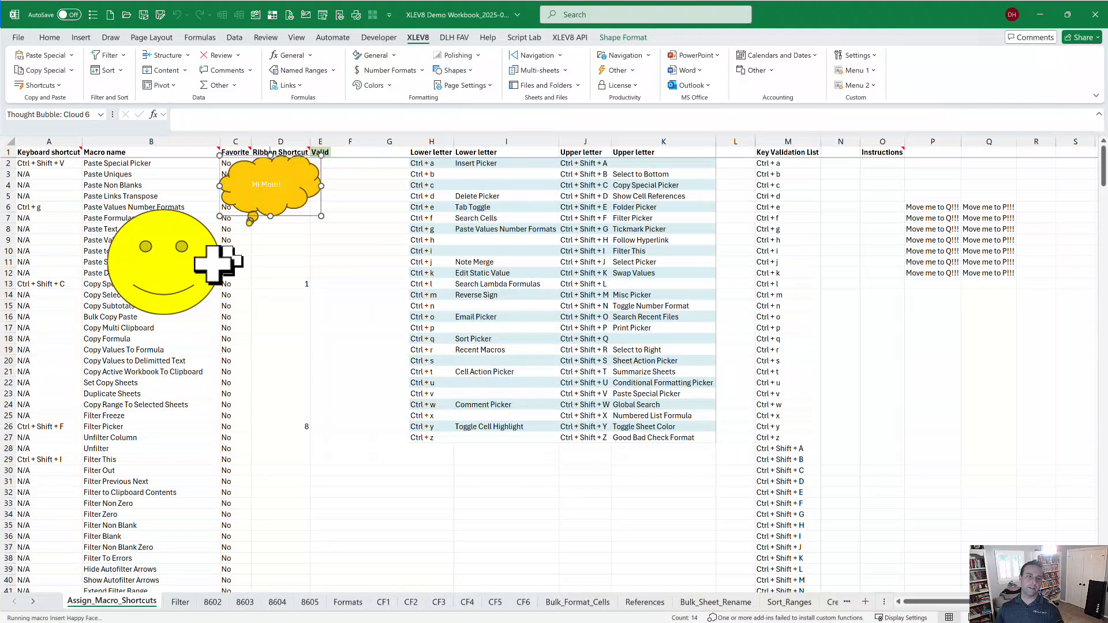
{"action": "left_click", "coordinate": [199, 282]}
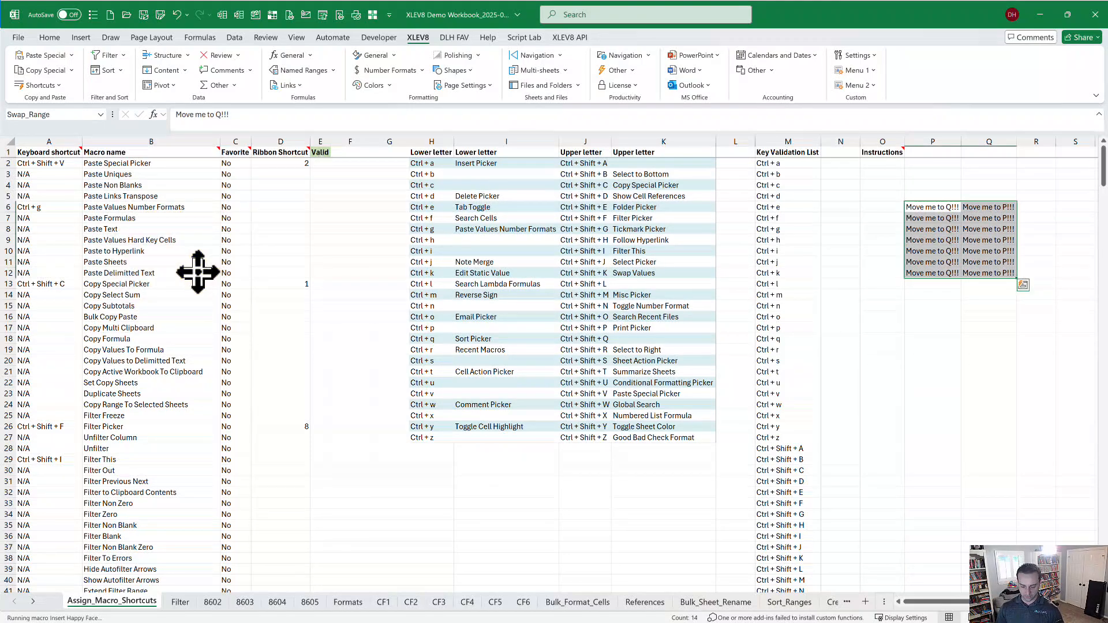
Run What_Should_I_Drink and dismiss its Cabernet-for-Monday suggestion.
{"action": "key", "text": "ctrl+shift+w"}
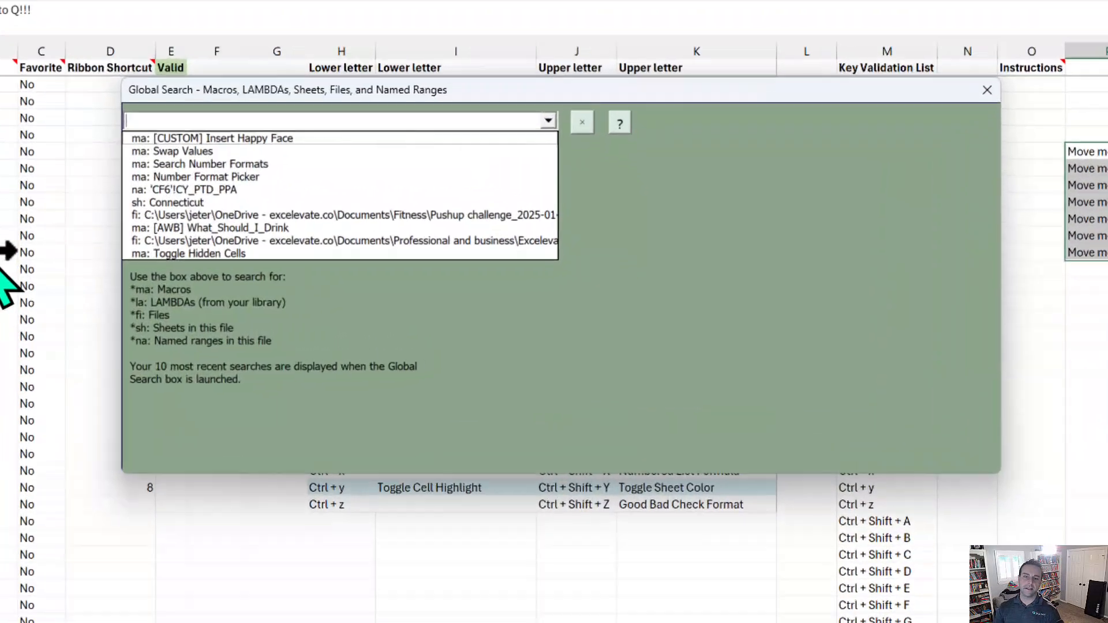
{"action": "type", "text": "drink"}
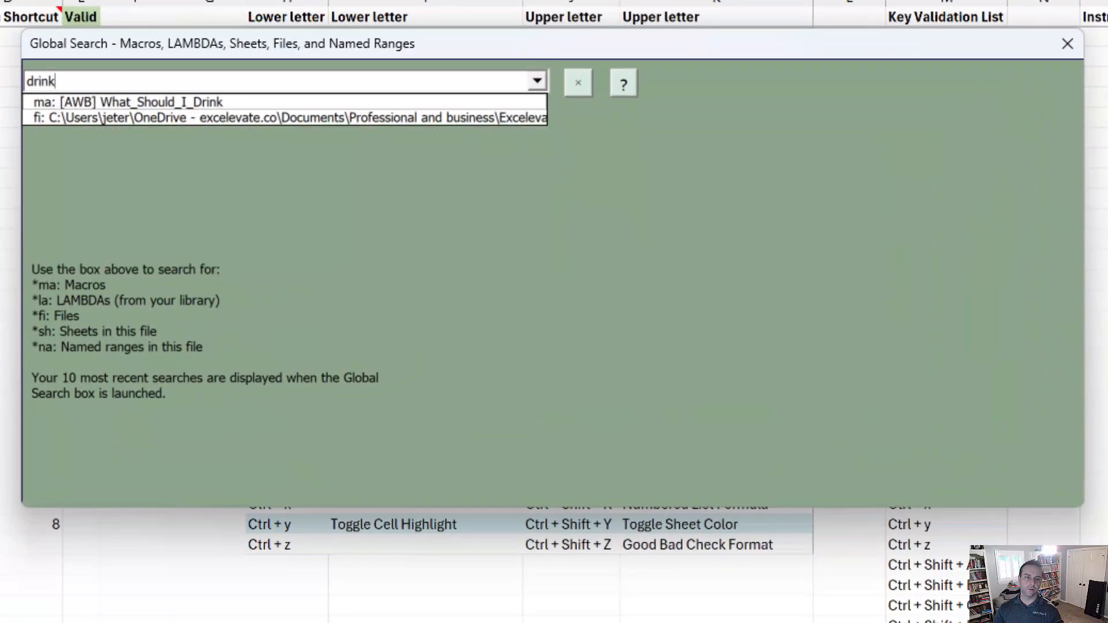
{"action": "key", "text": "Down"}
{"action": "key", "text": "Return"}
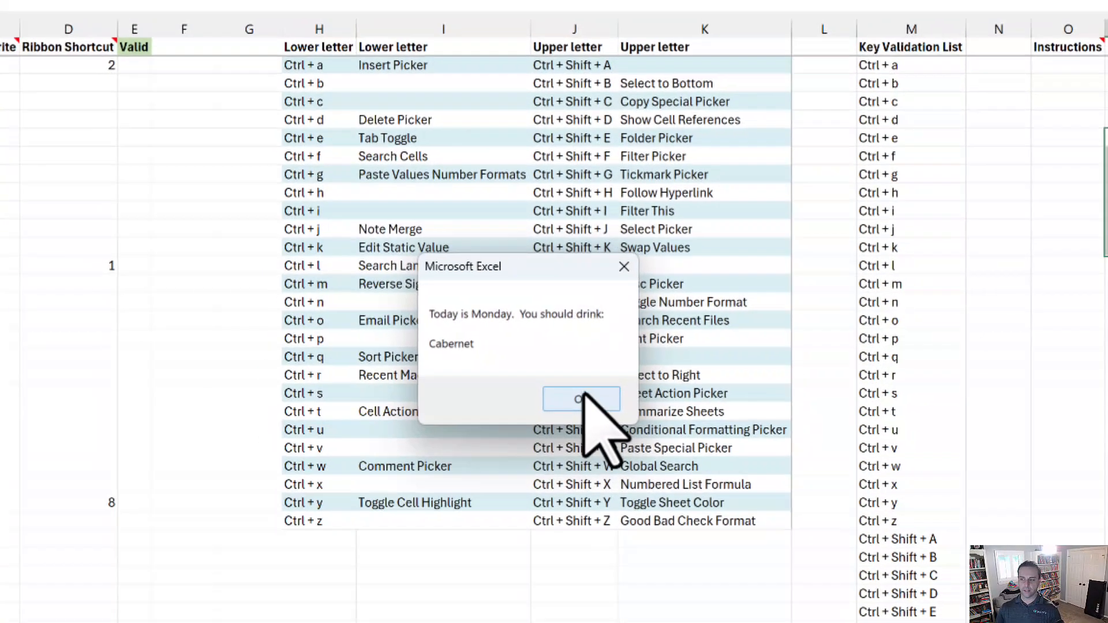
{"action": "left_click", "coordinate": [580, 408]}
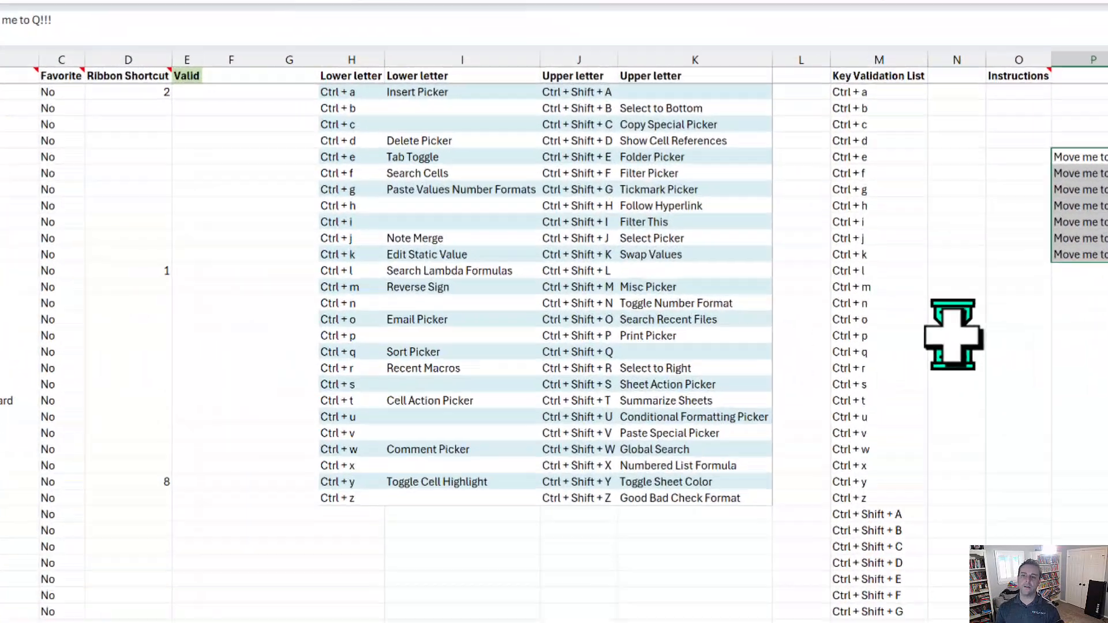
Search 'bom' to display the L_BOMONTH LAMBDA's Dates group, formula and beginning-of-month comment.
{"action": "key", "text": "ctrl+shift+w"}
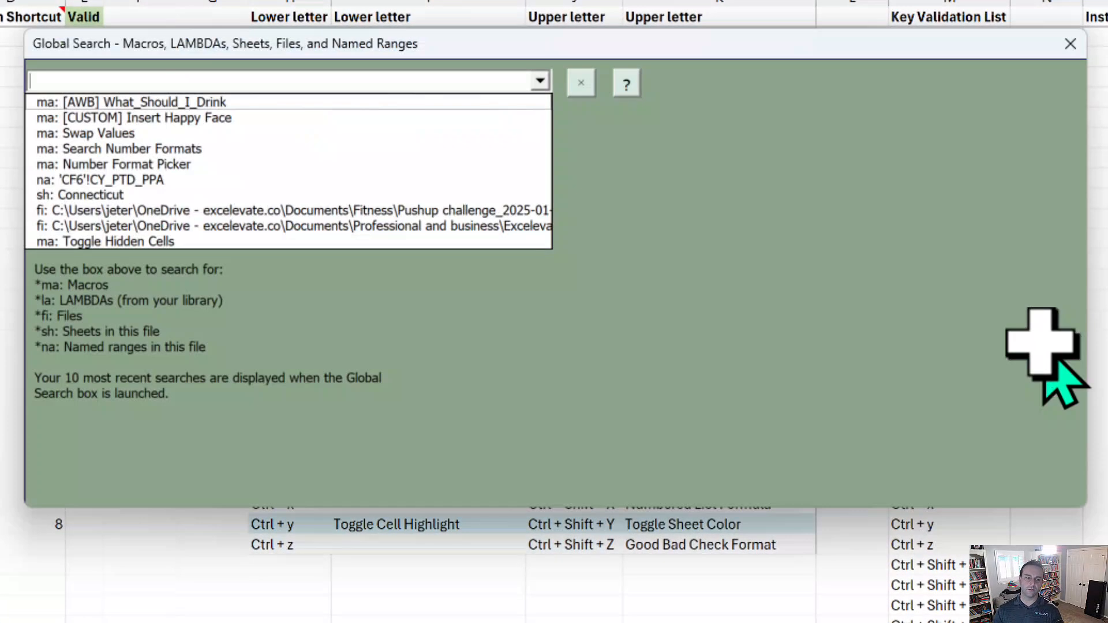
{"action": "type", "text": "bom"}
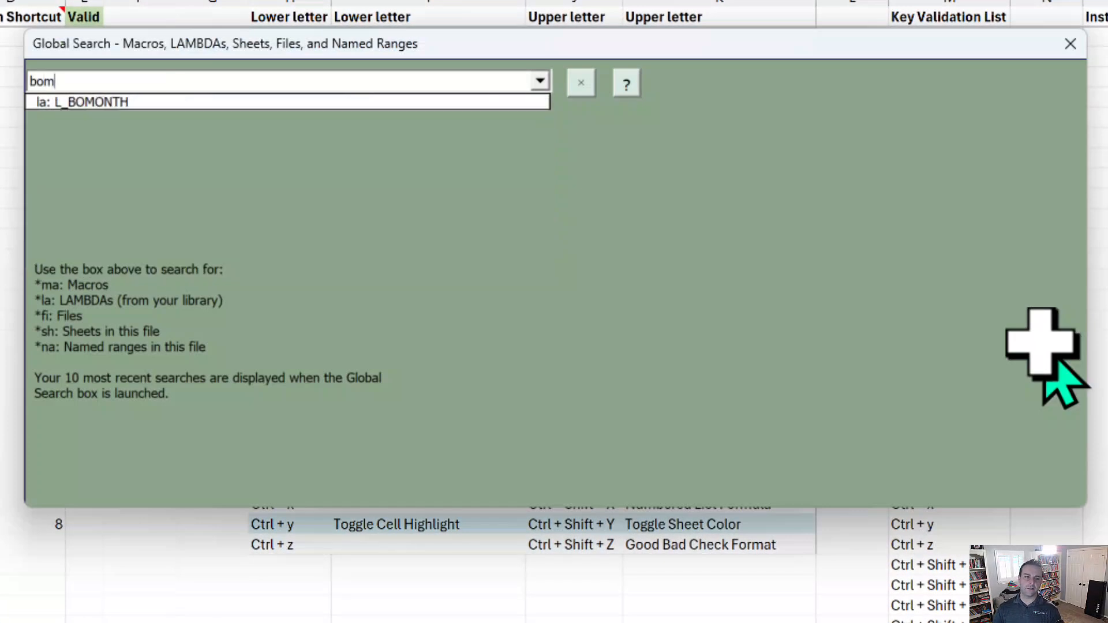
{"action": "key", "text": "Down"}
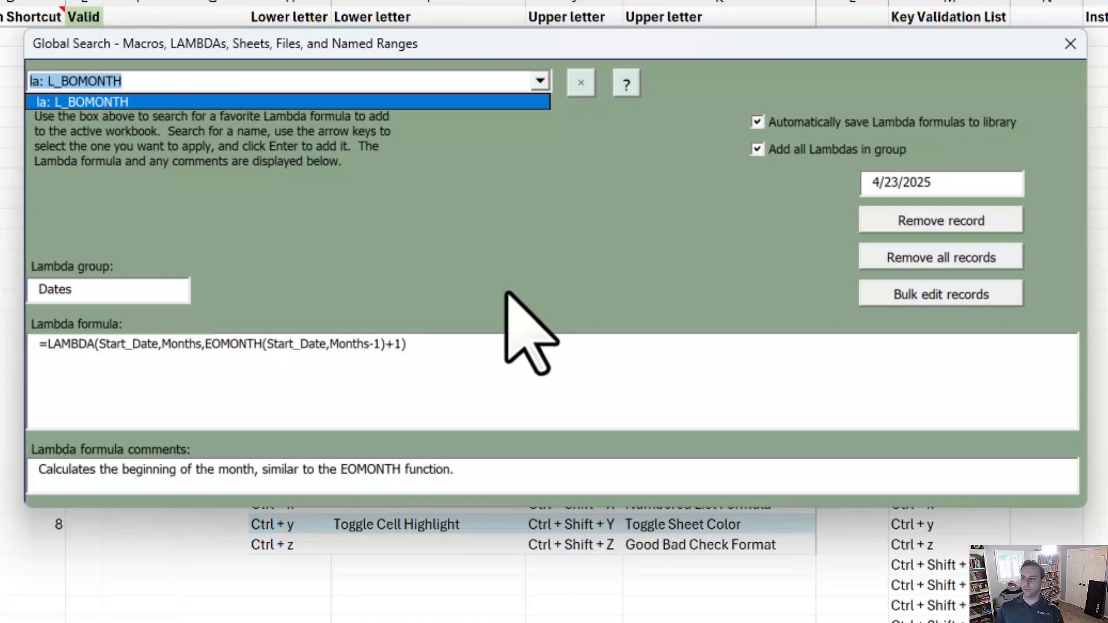
Open the Pushup challenge_2025-01-31.xlsx workbook from a global search for 'push'.
{"action": "key", "text": "BackSpace"}
{"action": "type", "text": "push"}
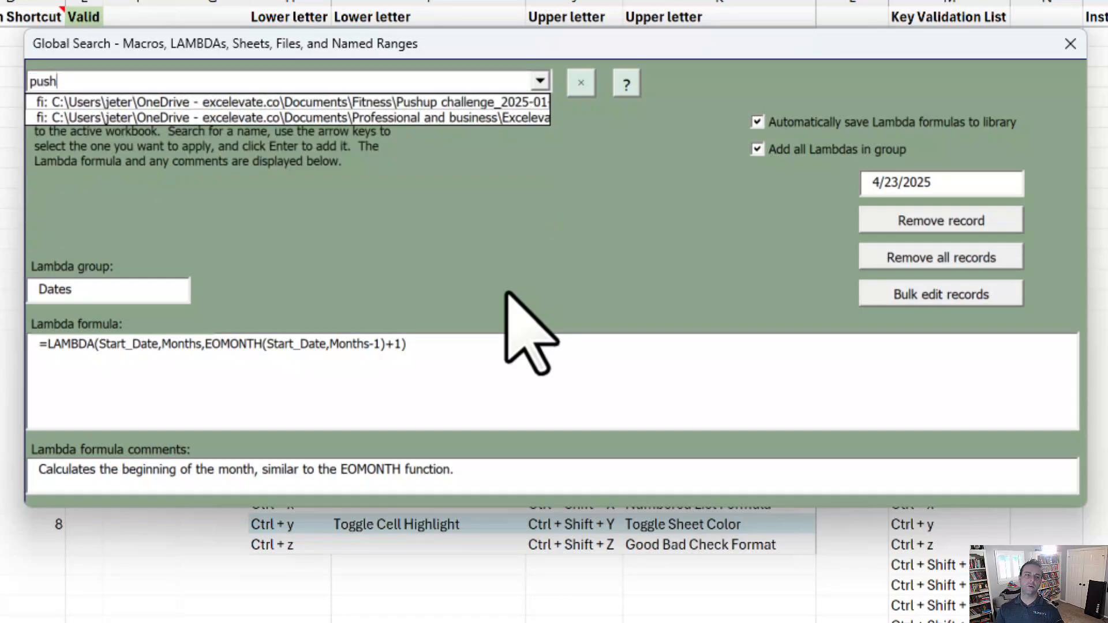
{"action": "key", "text": "Down"}
{"action": "key", "text": "Return"}
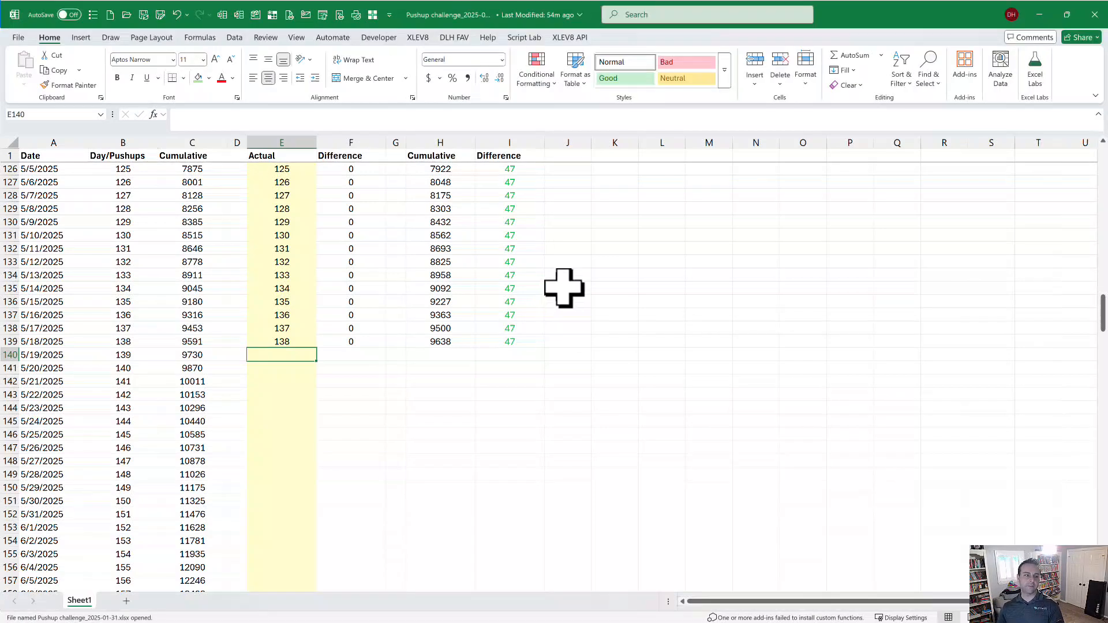
Close the Pushup workbook, saving its changes, and select cell H12 on the demo sheet.
{"action": "left_click", "coordinate": [1095, 15]}
{"action": "left_click", "coordinate": [526, 331]}
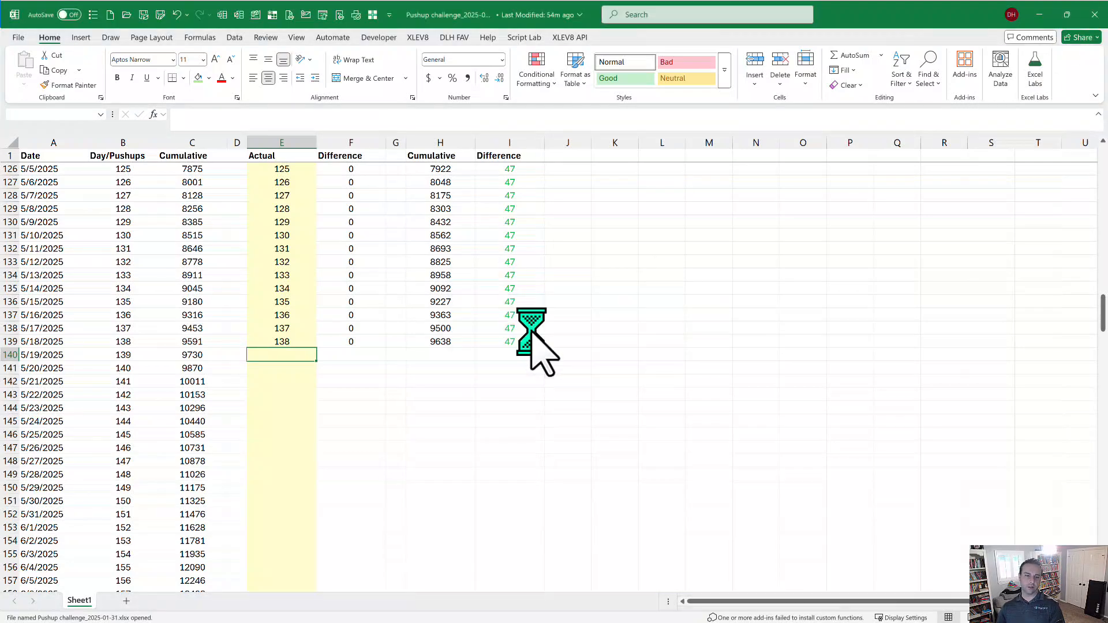
{"action": "left_click", "coordinate": [436, 270]}
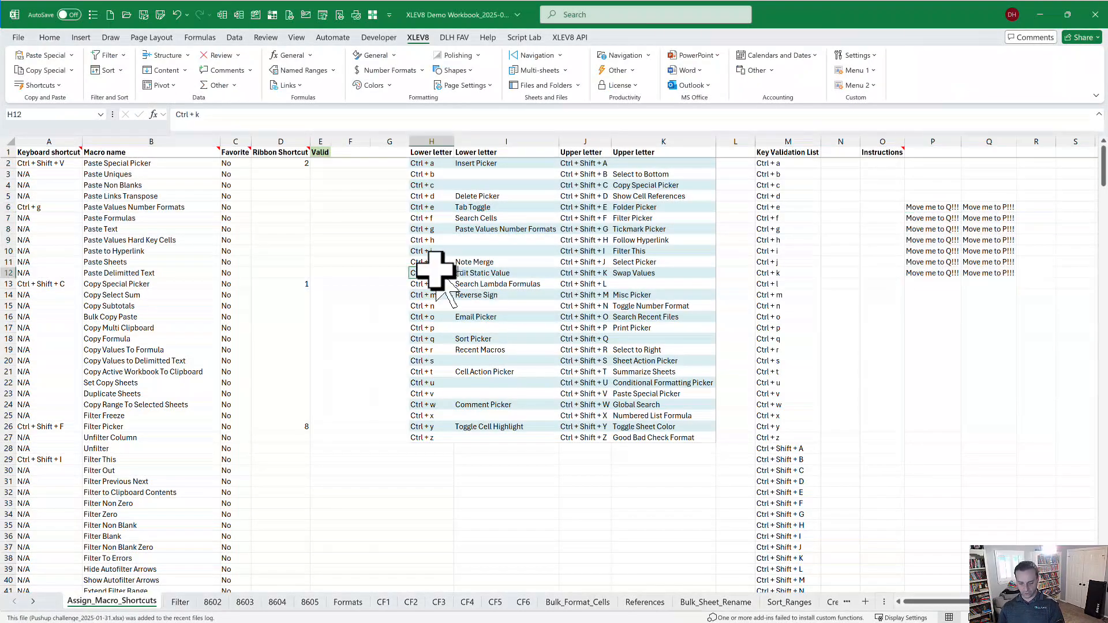
Jump to the Connecticut sheet via a global search for 'conn'.
{"action": "key", "text": "ctrl+shift+w"}
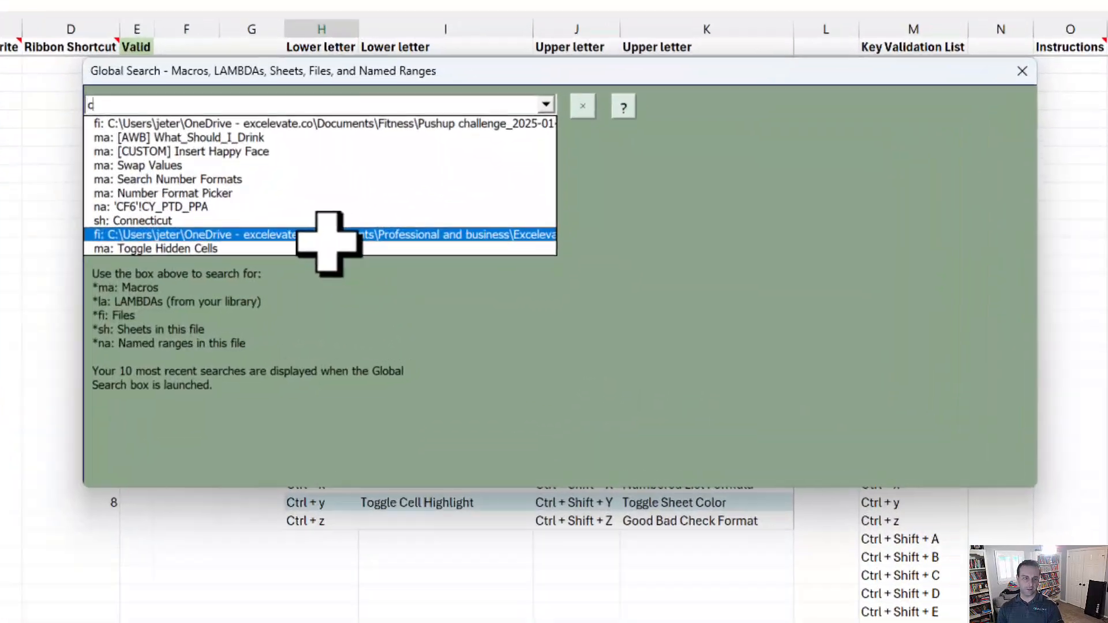
{"action": "type", "text": "conn"}
{"action": "key", "text": "Down"}
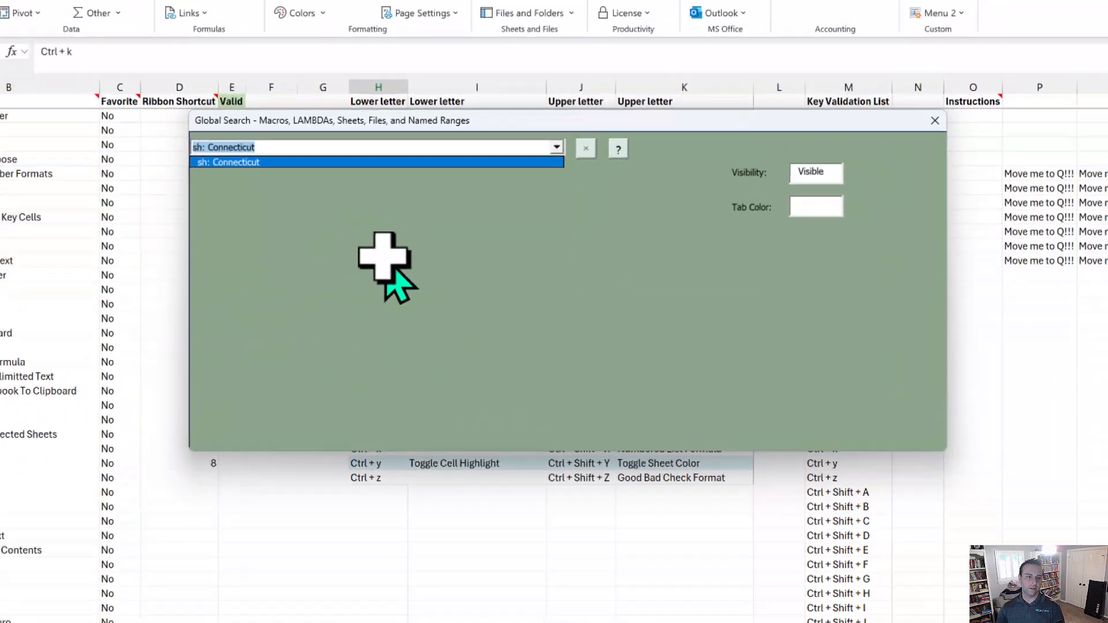
{"action": "key", "text": "Return"}
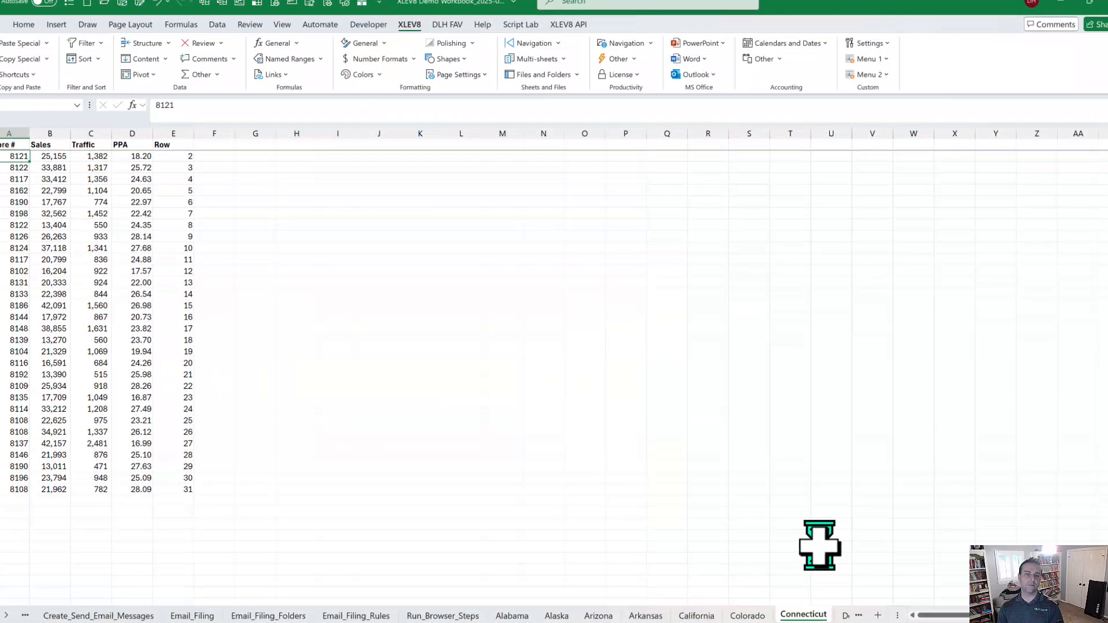
Search 'swap' and go to the Swap_Range named range P6:Q12.
{"action": "key", "text": "ctrl+shift+s"}
{"action": "type", "text": "swap"}
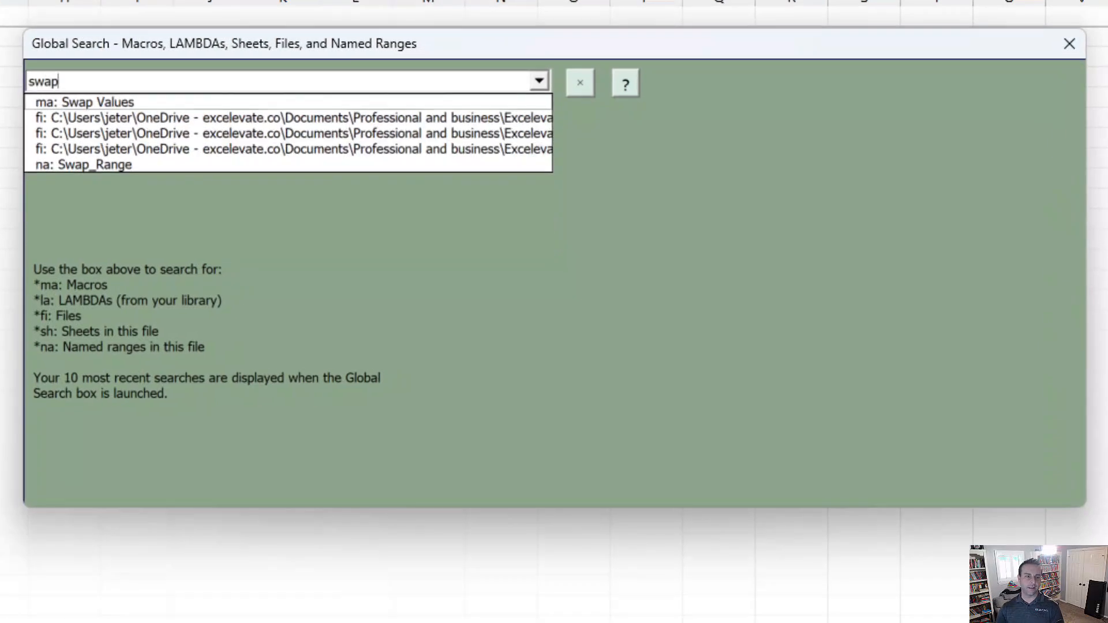
{"action": "key", "text": "Down"}
{"action": "key", "text": "Down"}
{"action": "key", "text": "Down"}
{"action": "key", "text": "Down"}
{"action": "key", "text": "Down"}
{"action": "key", "text": "Return"}
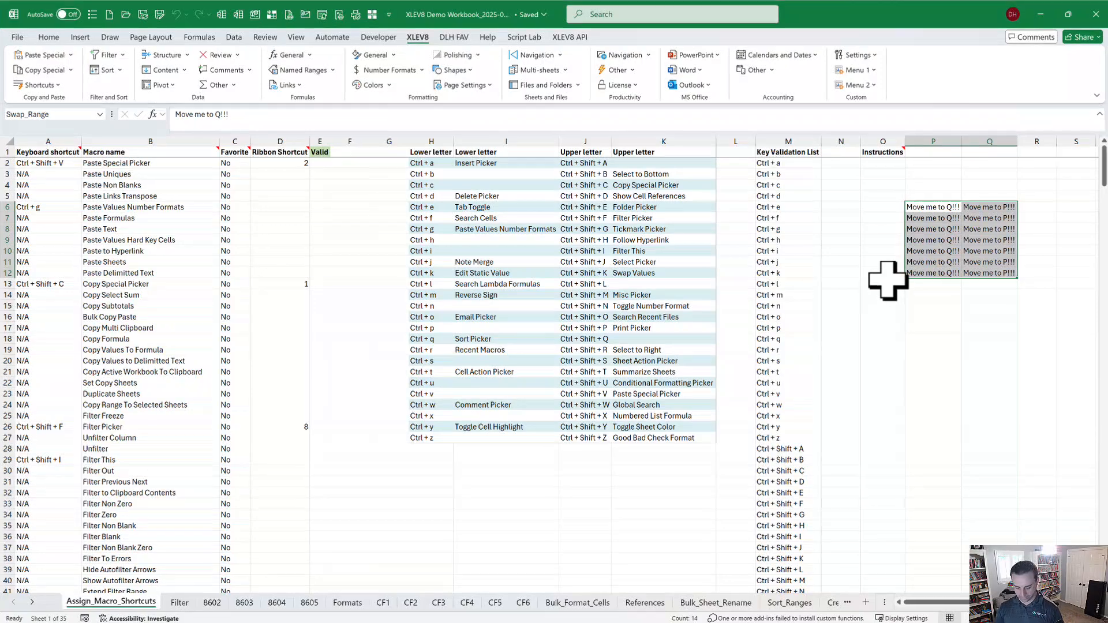
Insert a Table of Contents sheet with hyperlinks to every sheet using sheet action T.
{"action": "key", "text": "ctrl+shift+s"}
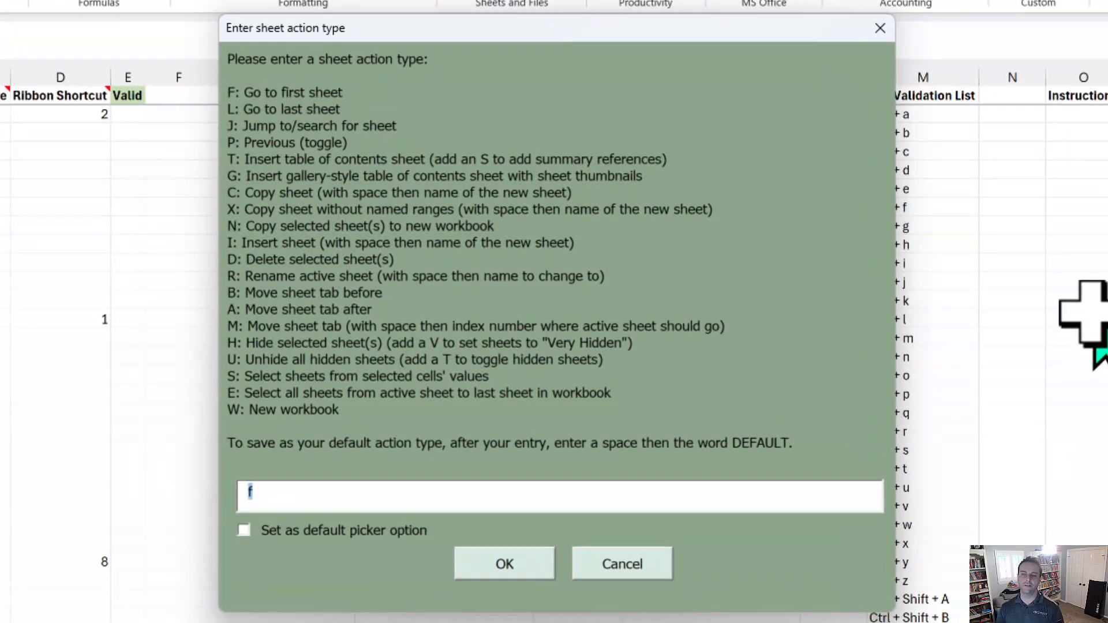
{"action": "type", "text": "t"}
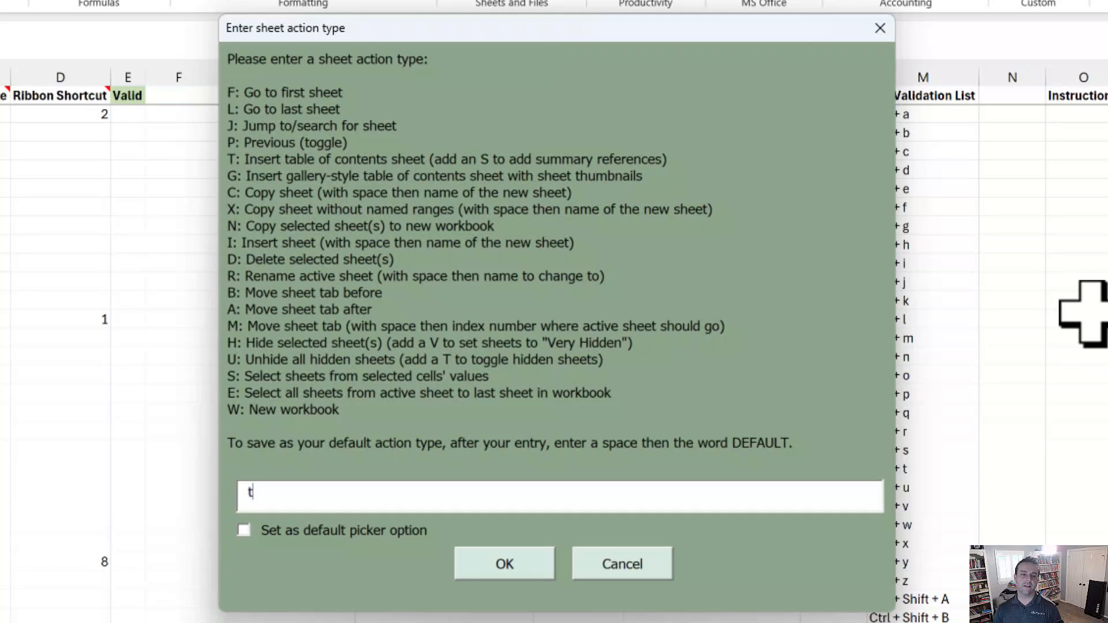
{"action": "key", "text": "Return"}
{"action": "key", "text": "Return"}
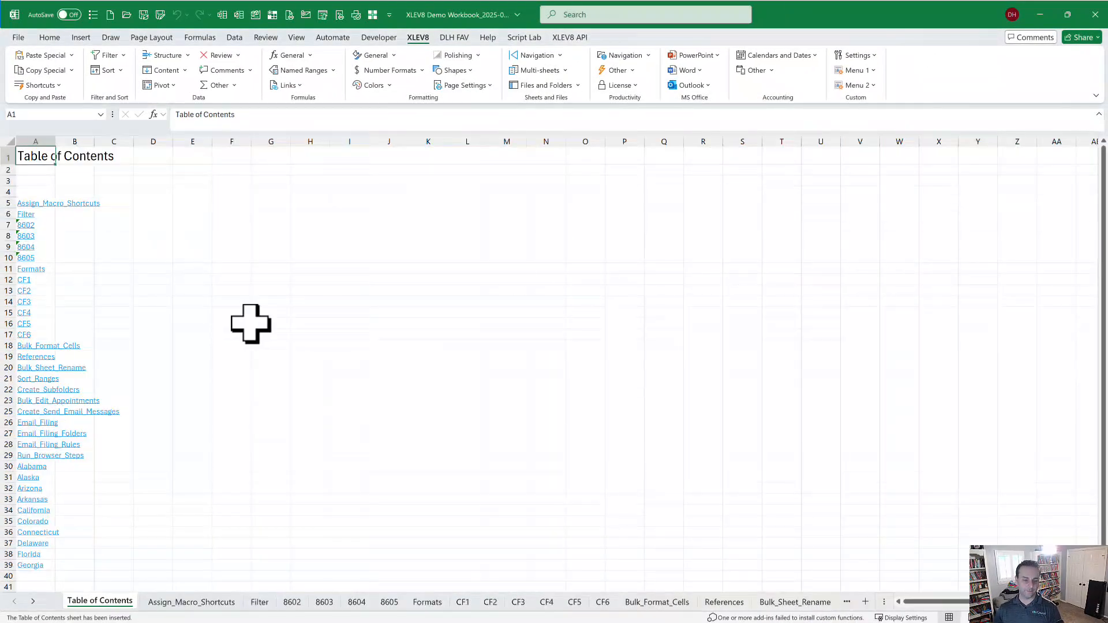
Jump to the last sheet, Georgia, then back to the first sheet, Table of Contents.
{"action": "key", "text": "ctrl+shift+s"}
{"action": "type", "text": "l"}
{"action": "key", "text": "Return"}
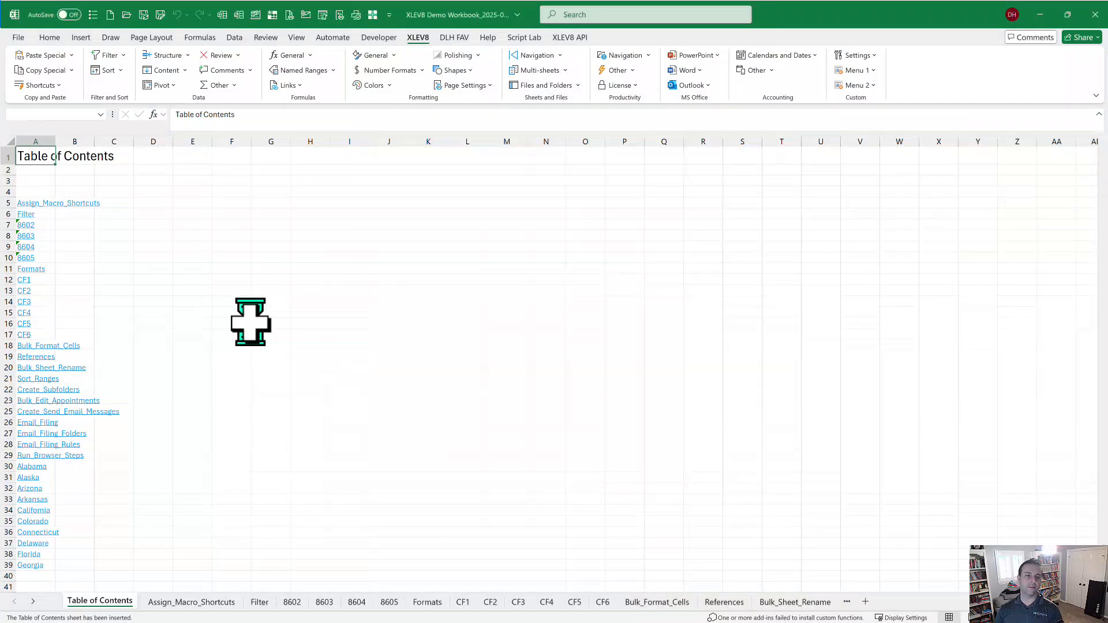
{"action": "key", "text": "ctrl+shift+s"}
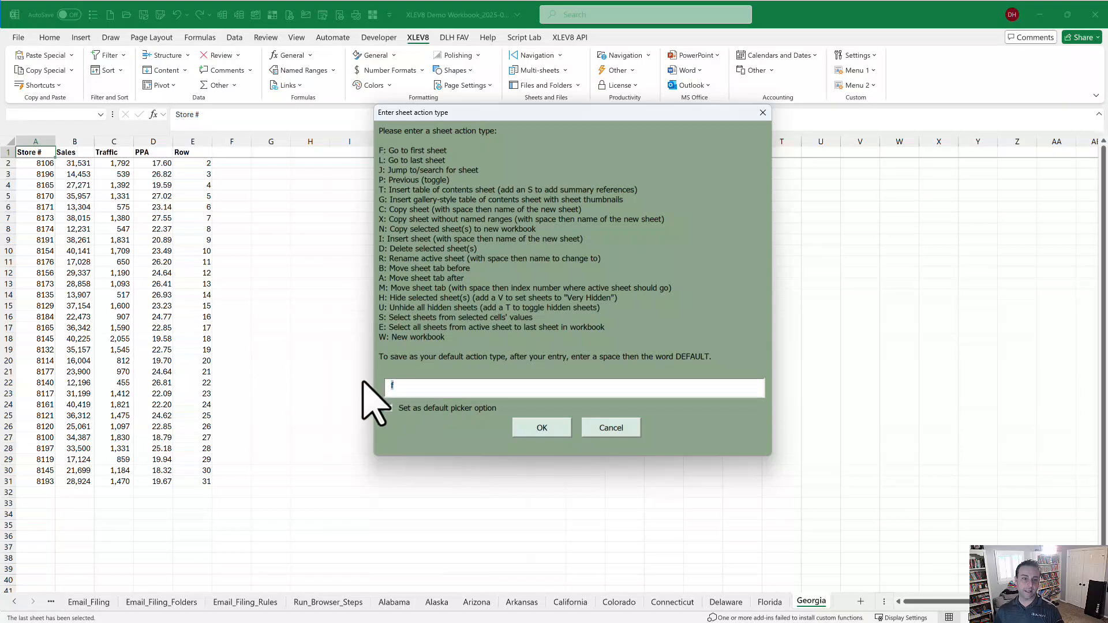
{"action": "key", "text": "Return"}
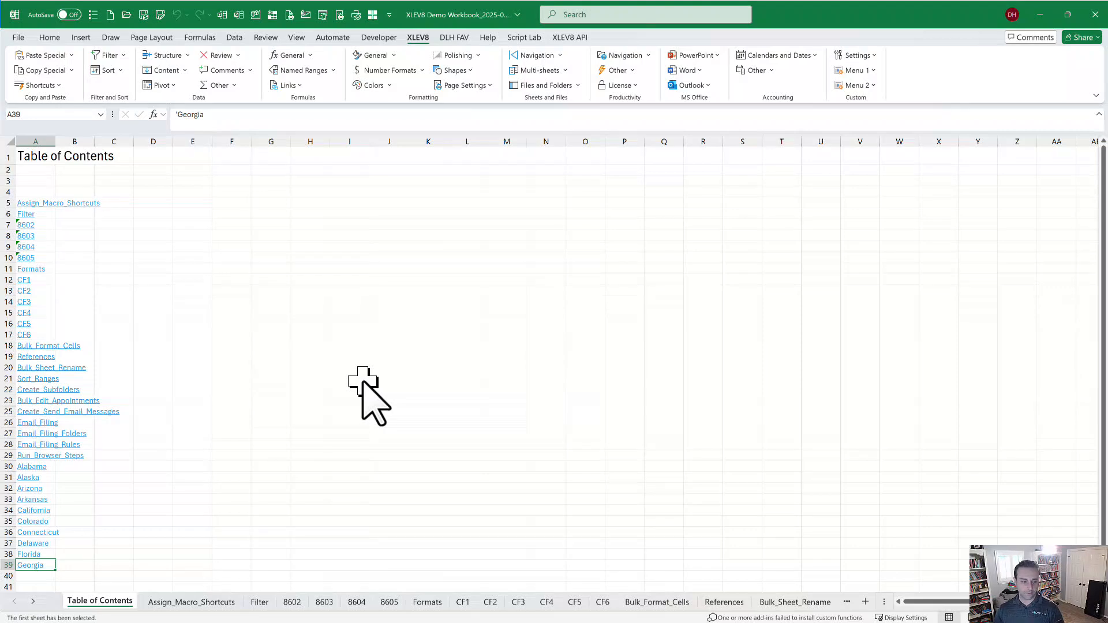
On the Filter sheet, add filter arrows, freeze headers and auto-fit the macro table's columns.
{"action": "key", "text": "ctrl+Page_Down"}
{"action": "key", "text": "ctrl+Page_Down"}
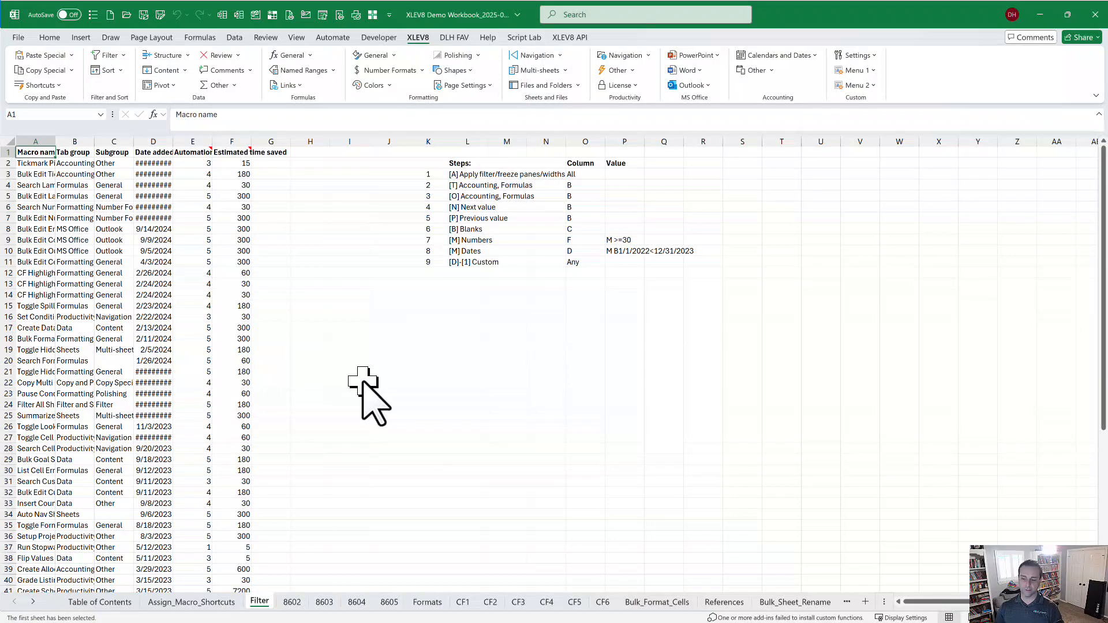
{"action": "key", "text": "ctrl+shift+Right"}
{"action": "key", "text": "ctrl+shift+Down"}
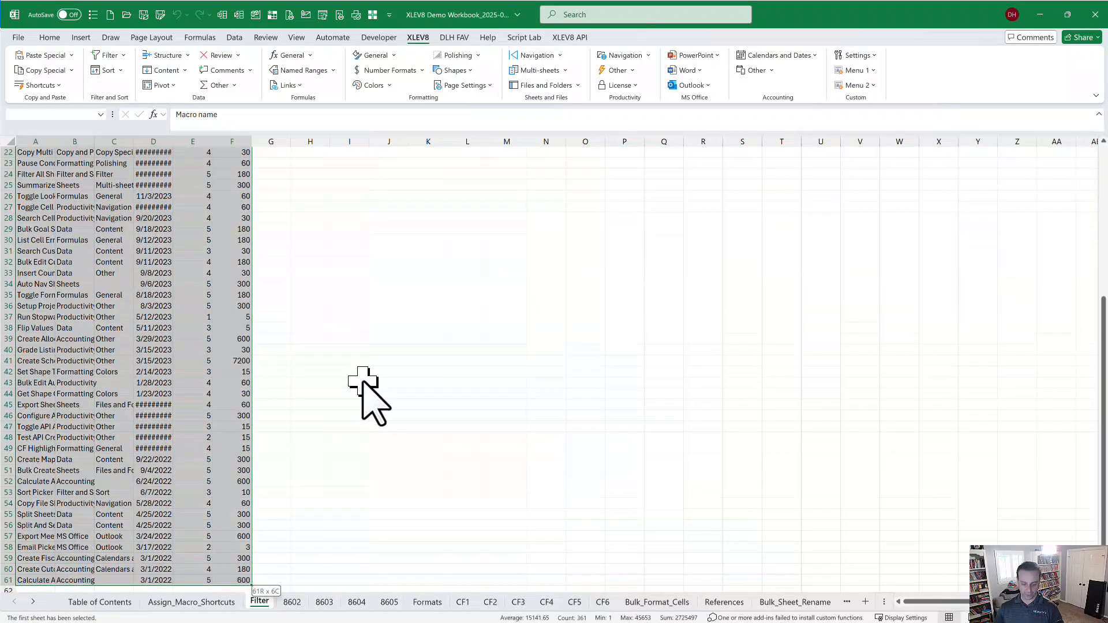
{"action": "key", "text": "ctrl+shift+f"}
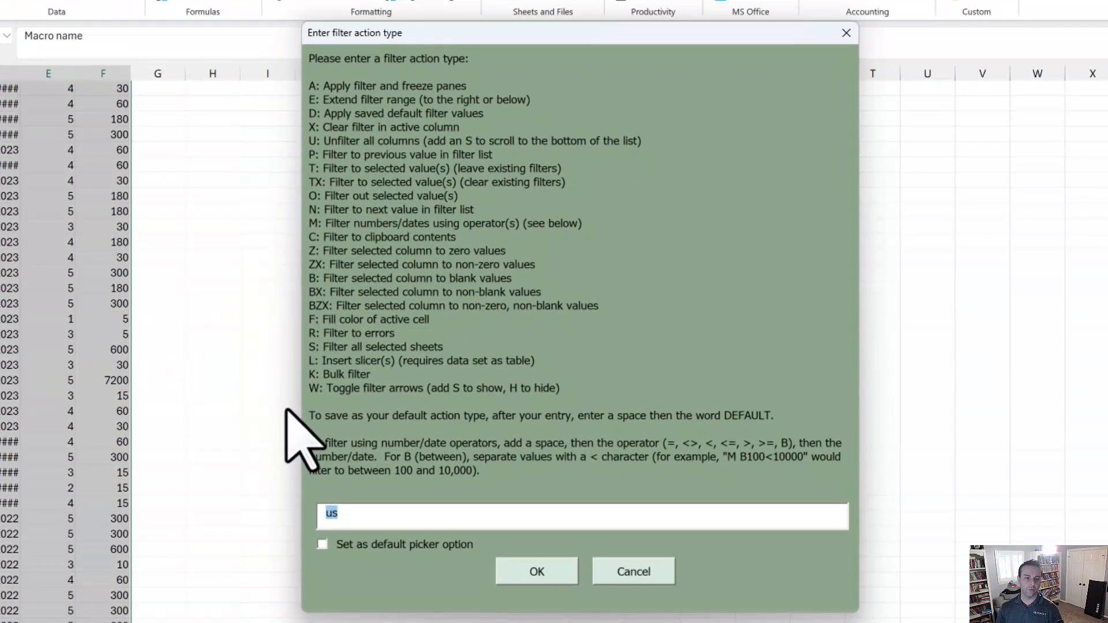
{"action": "type", "text": "a"}
{"action": "key", "text": "Return"}
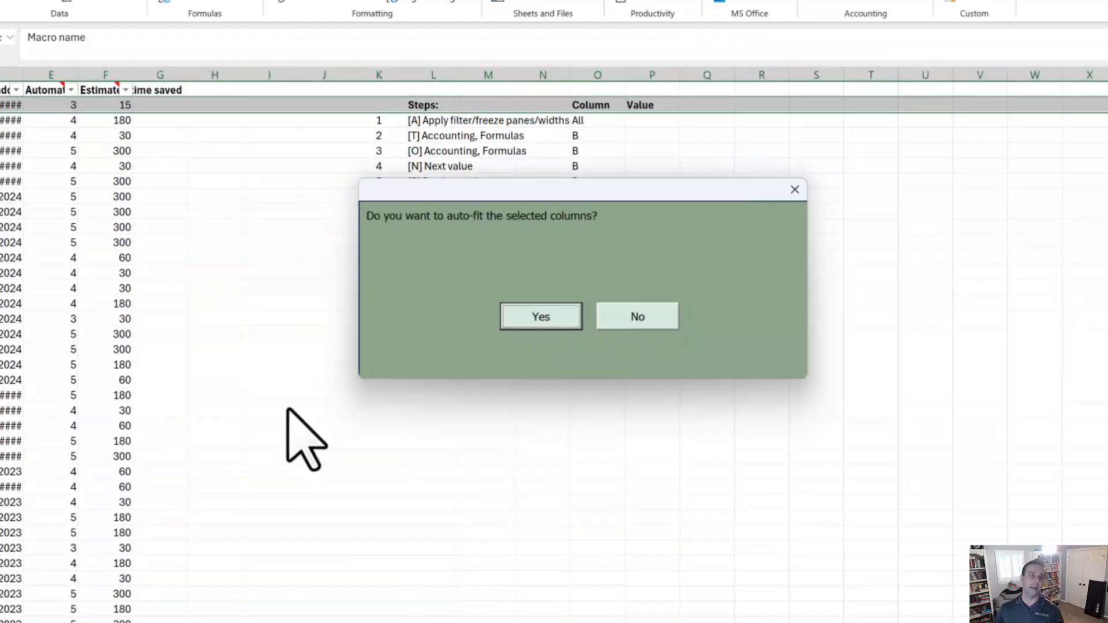
{"action": "key", "text": "Return"}
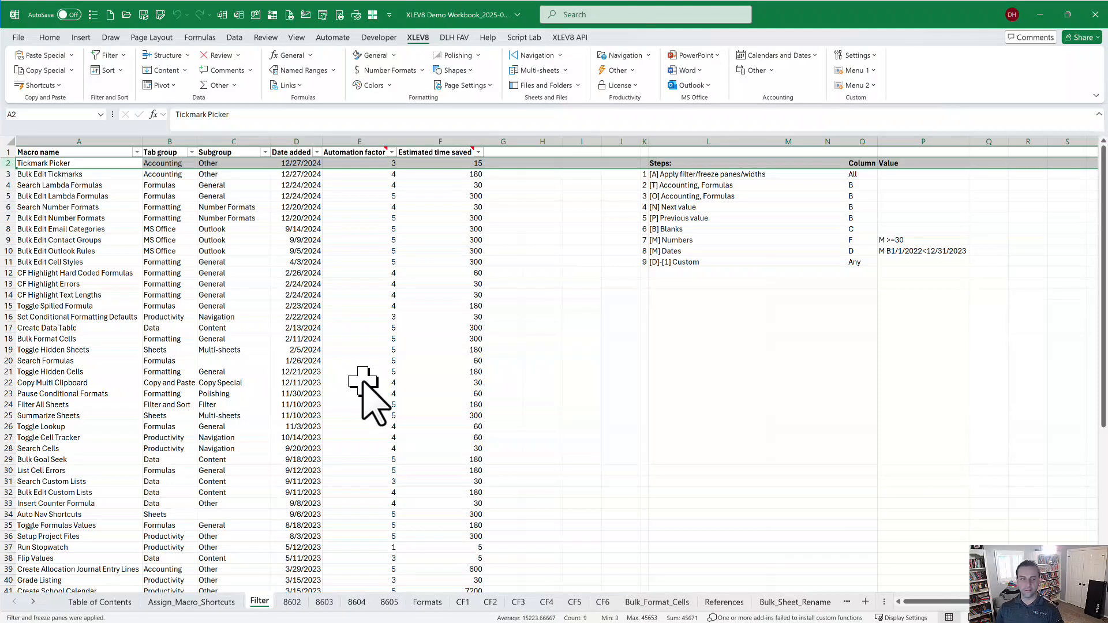
Filter the table to the selected Tab group values Accounting, Formulas and Copy and Paste.
{"action": "key", "text": "Down"}
{"action": "key", "text": "Right"}
{"action": "key", "text": "Down"}
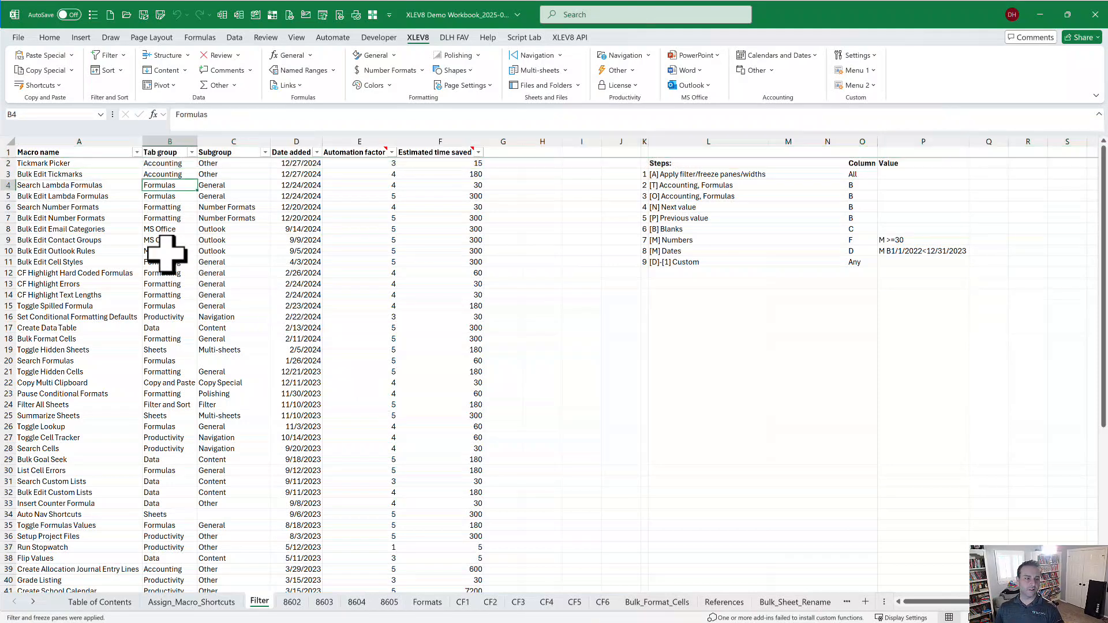
{"action": "left_click", "coordinate": [164, 174], "text": "ctrl"}
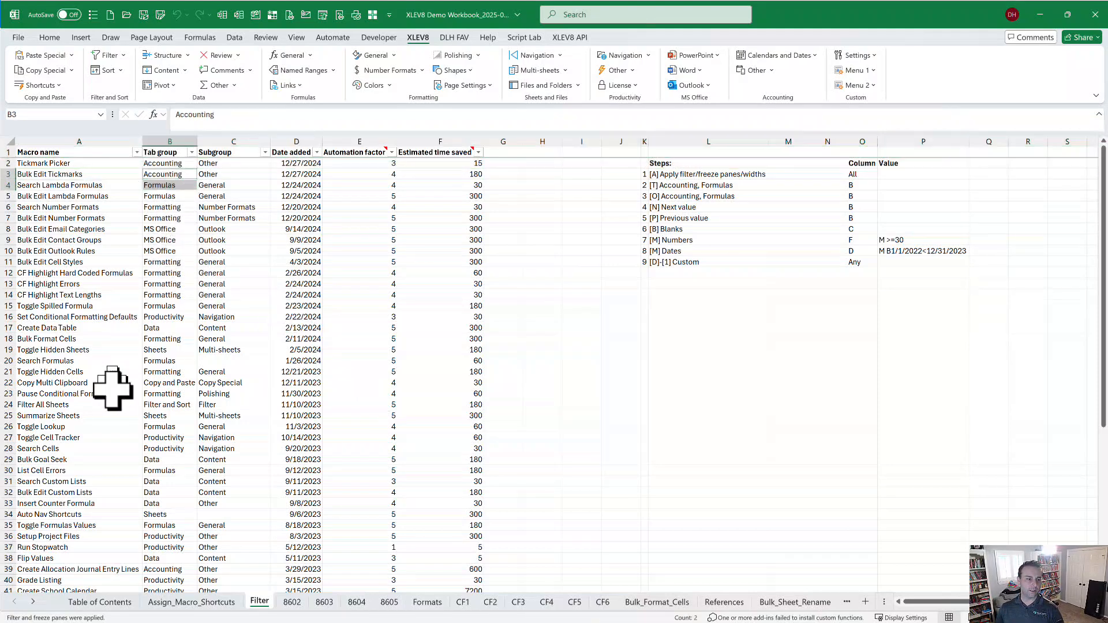
{"action": "left_click", "coordinate": [174, 388], "text": "ctrl"}
{"action": "key", "text": "ctrl+shift+f"}
{"action": "type", "text": "t"}
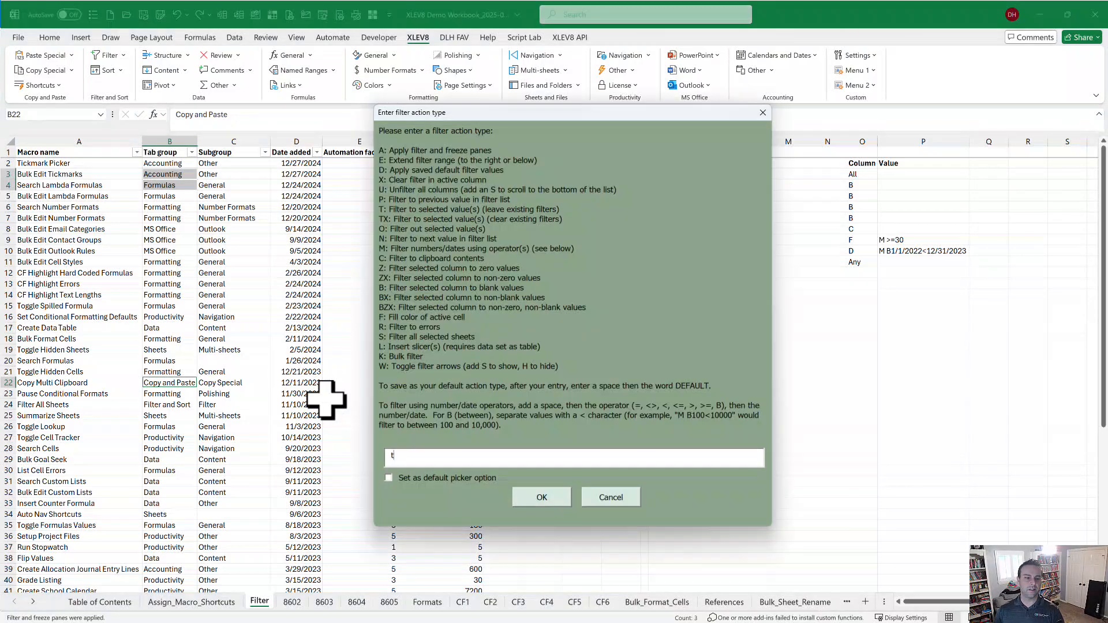
{"action": "key", "text": "Return"}
Clear the filter to show all rows, then move to sheet 8602.
{"action": "key", "text": "ctrl+shift+f"}
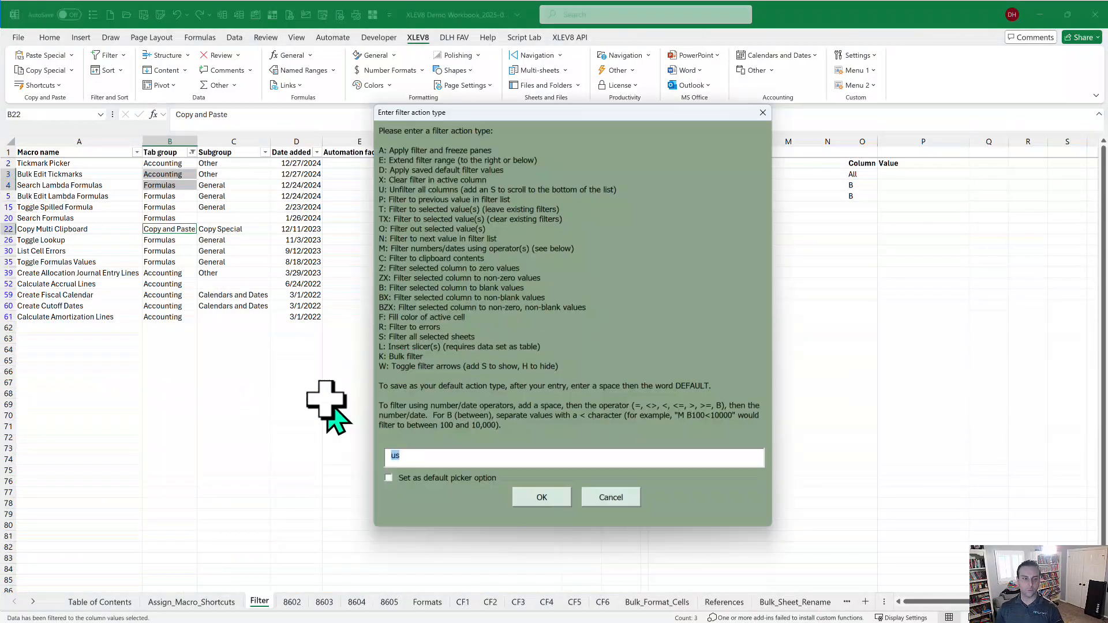
{"action": "key", "text": "Return"}
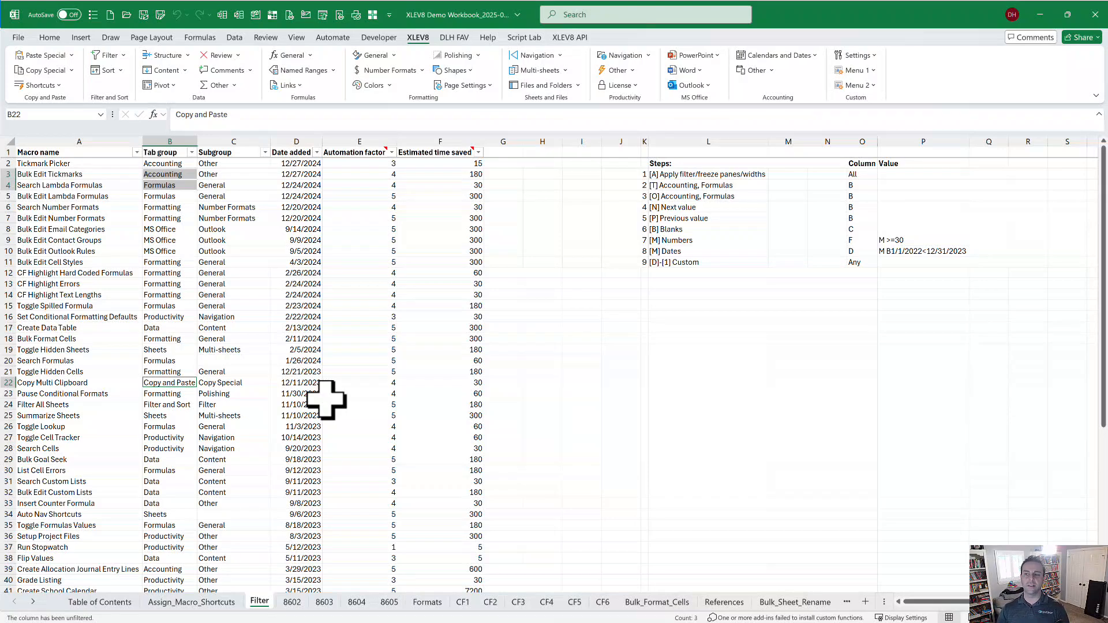
{"action": "key", "text": "ctrl+Page_Down"}
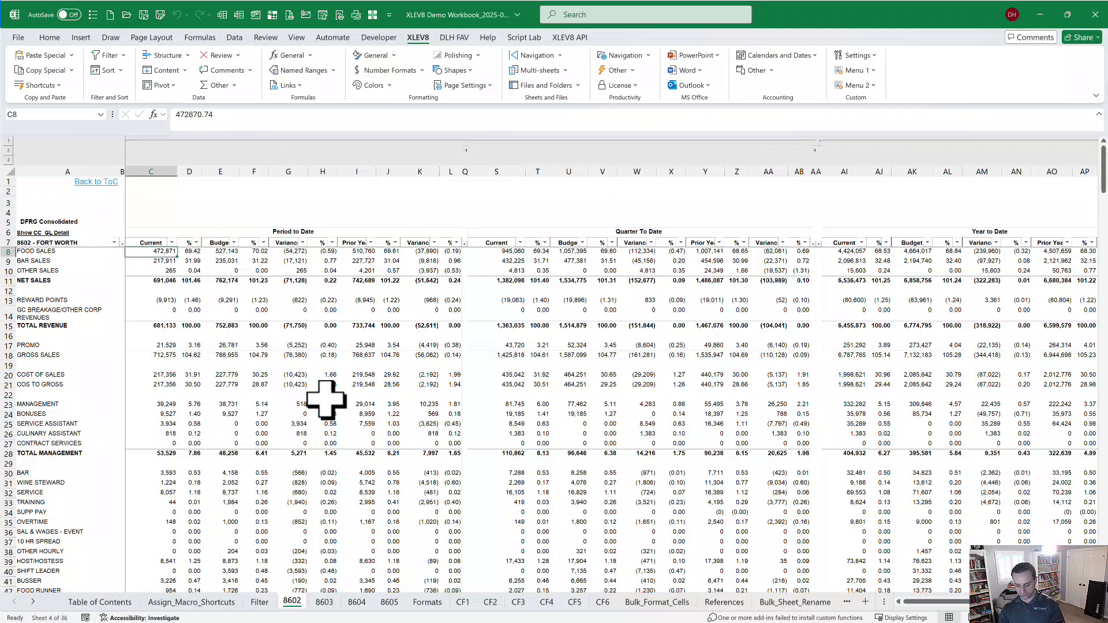
Apply saved filter setting 1 to sheet 8602, leaving only the OTHER HOURLY and SHIFT LEADER rows.
{"action": "key", "text": "ctrl+shift+f"}
{"action": "type", "text": "d"}
{"action": "key", "text": "Return"}
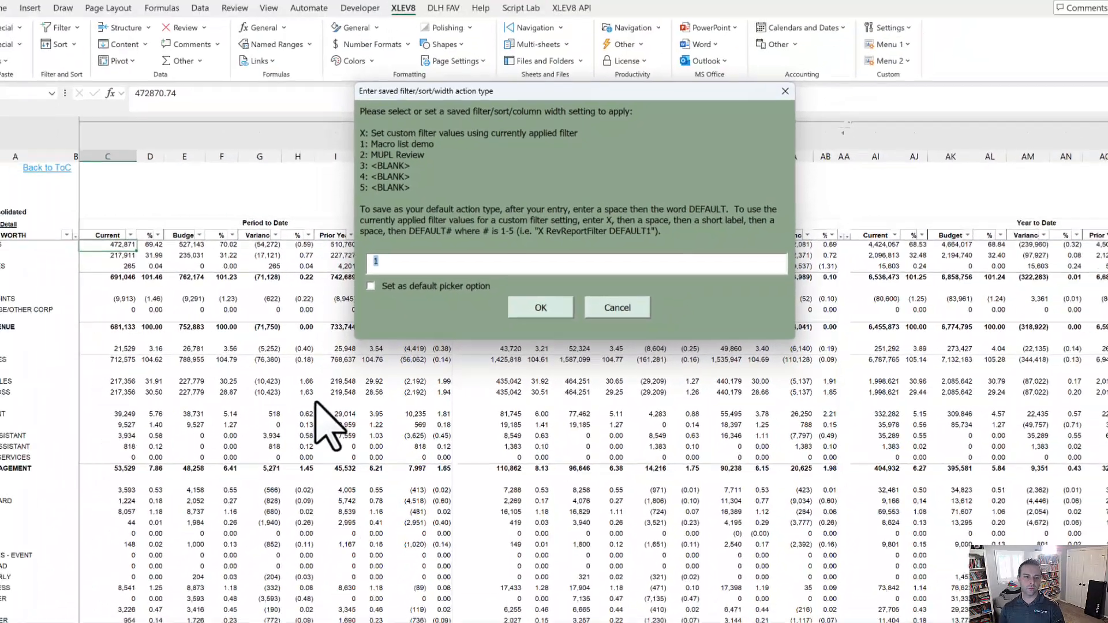
{"action": "key", "text": "Return"}
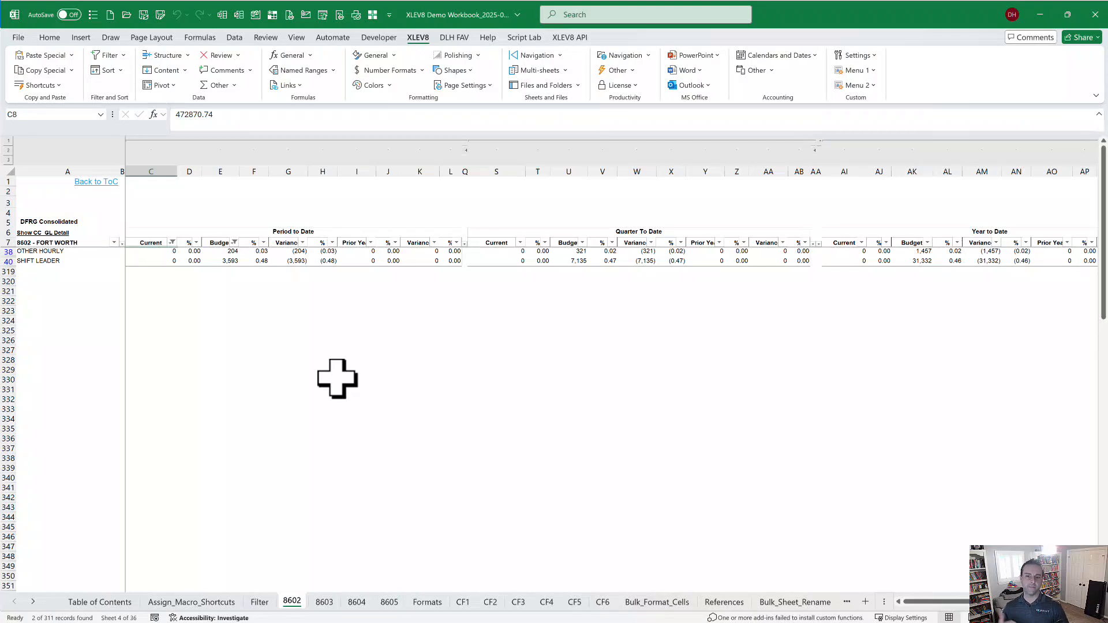
Apply sheet 8602's current filters to all the other report sheets with filter action S.
{"action": "key", "text": "ctrl+Page_Down"}
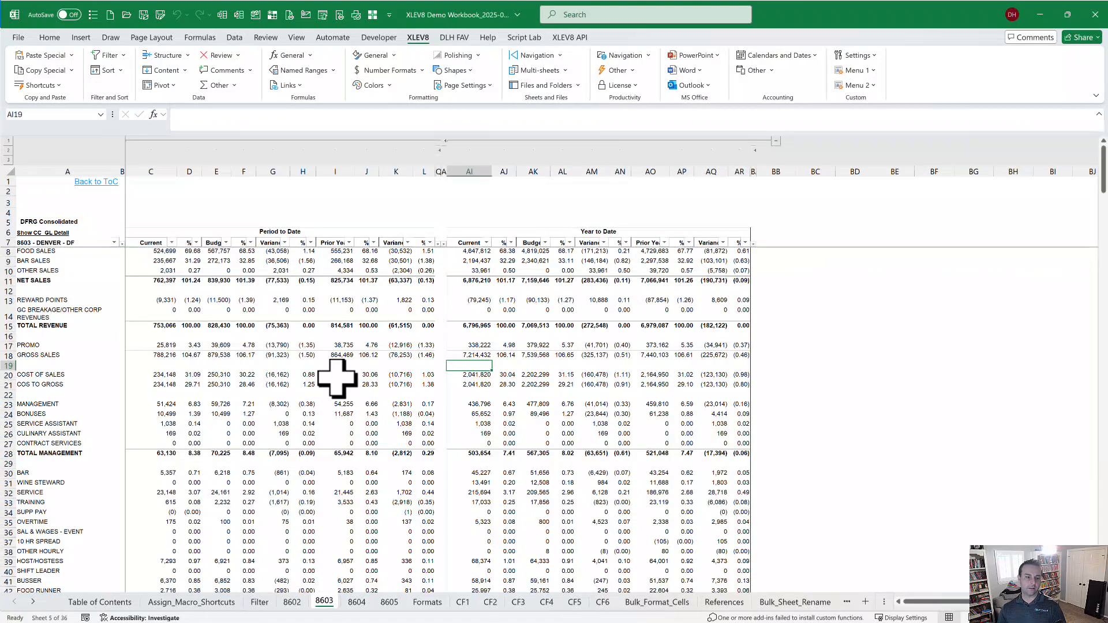
{"action": "key", "text": "ctrl+Page_Up"}
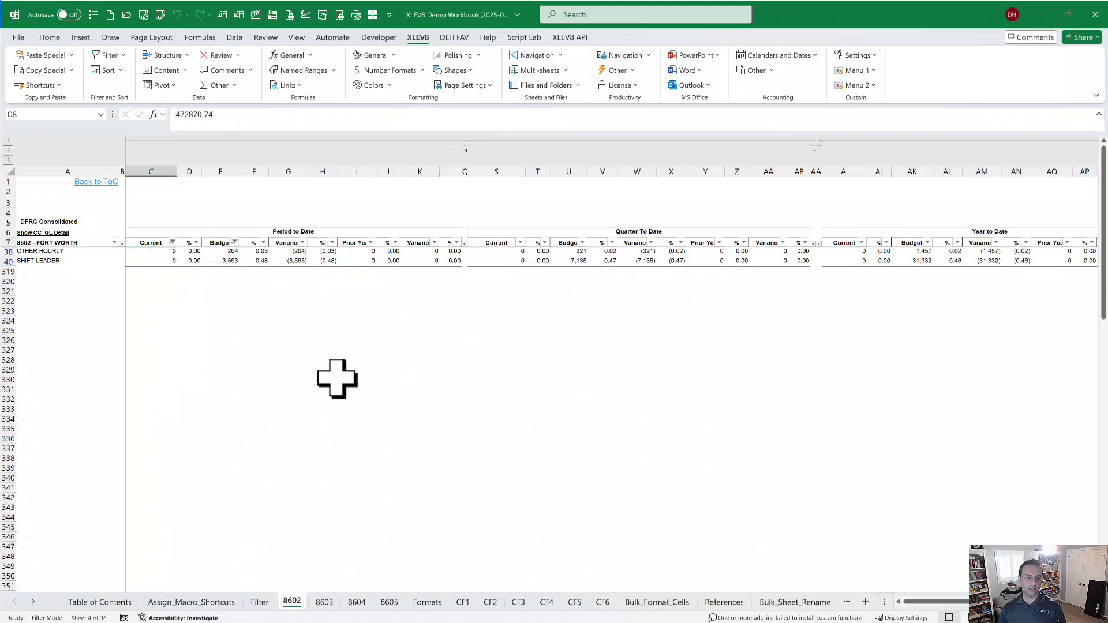
{"action": "key", "text": "Down"}
{"action": "key", "text": "ctrl+shift+f"}
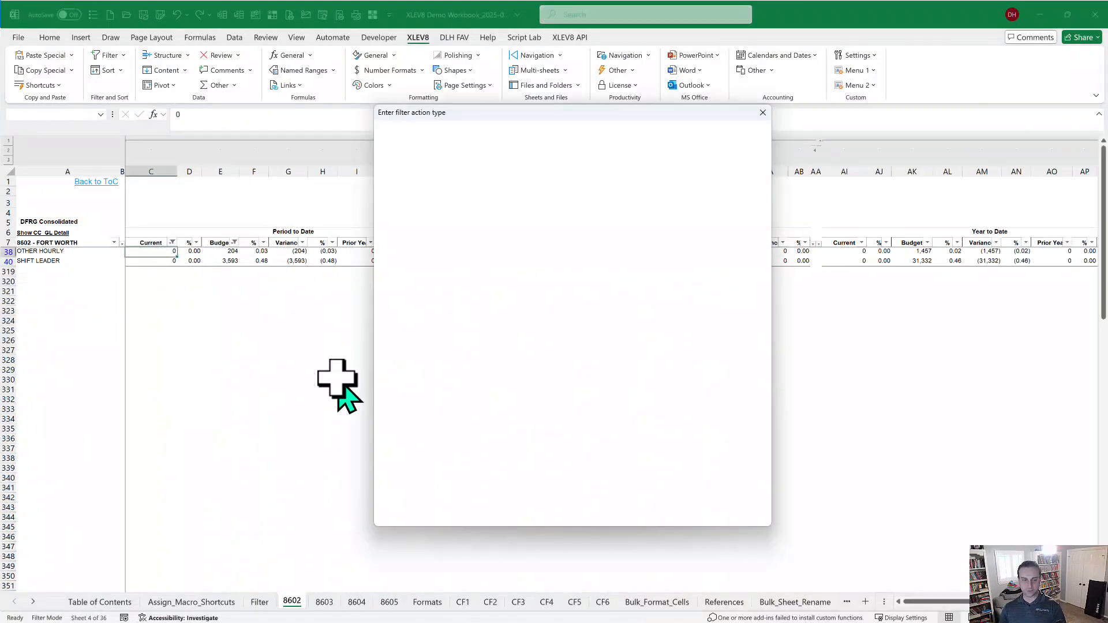
{"action": "type", "text": "s"}
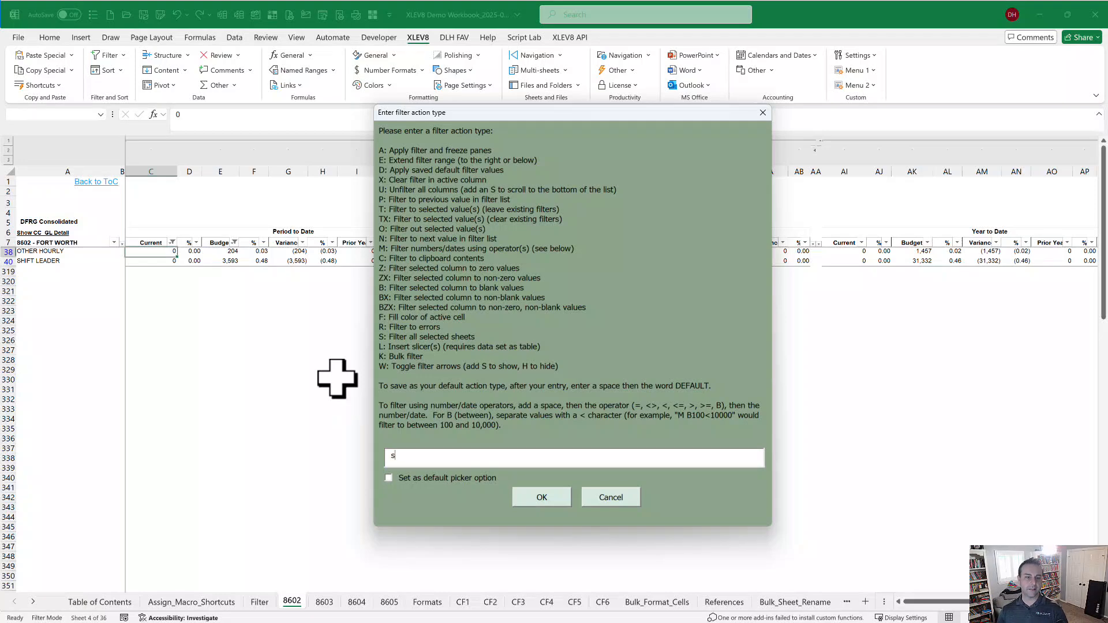
{"action": "key", "text": "Return"}
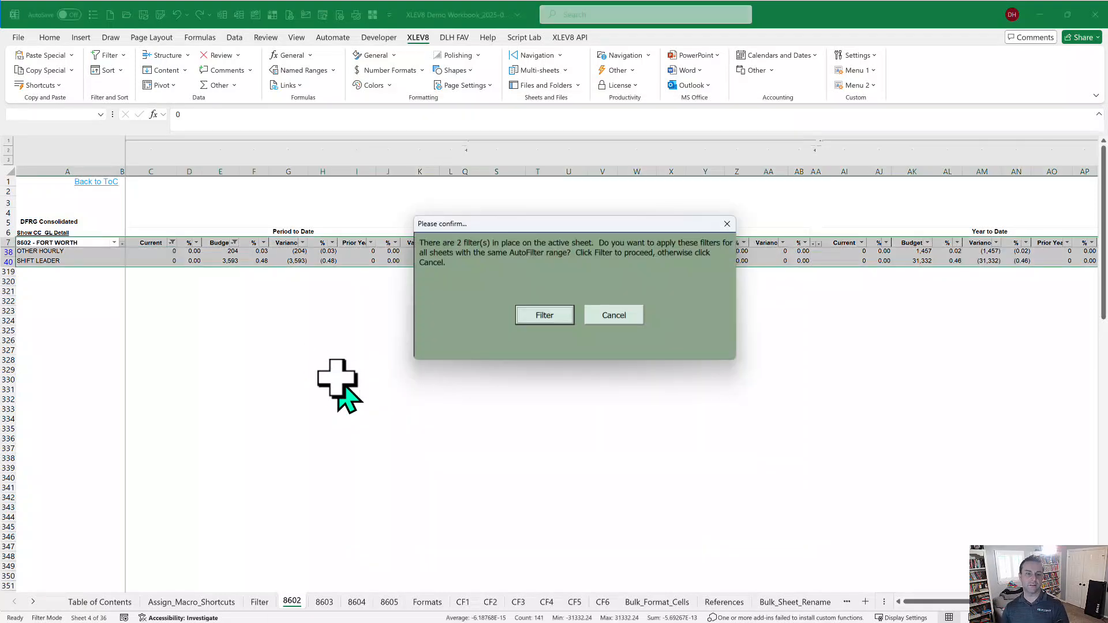
{"action": "key", "text": "Return"}
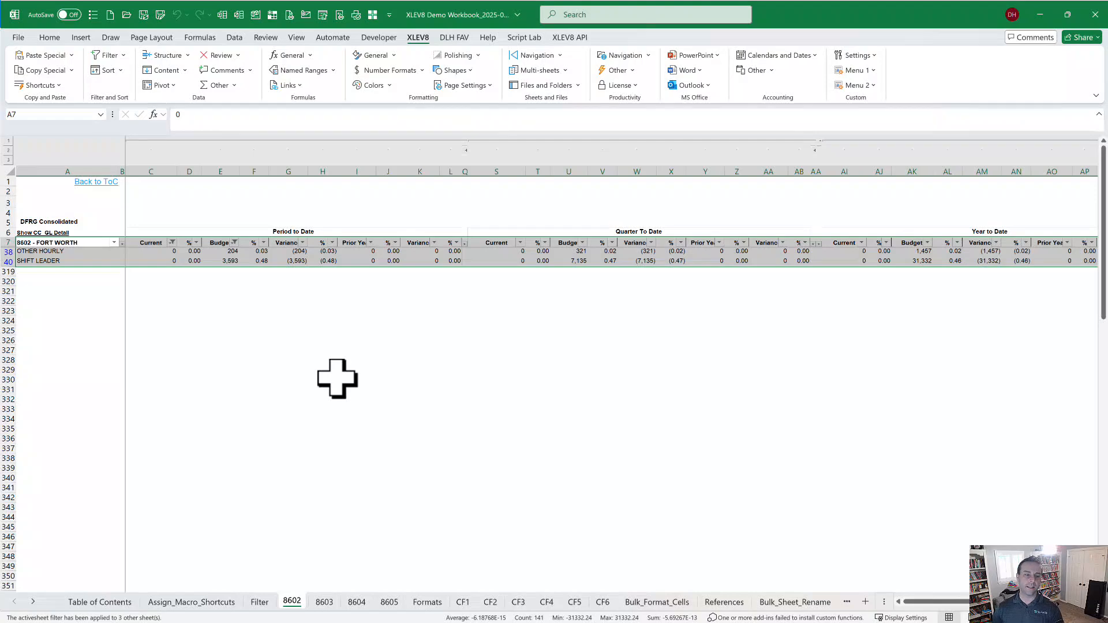
Check sheet 8603, return to 8602, and clear all filters with action U.
{"action": "key", "text": "ctrl+Page_Down"}
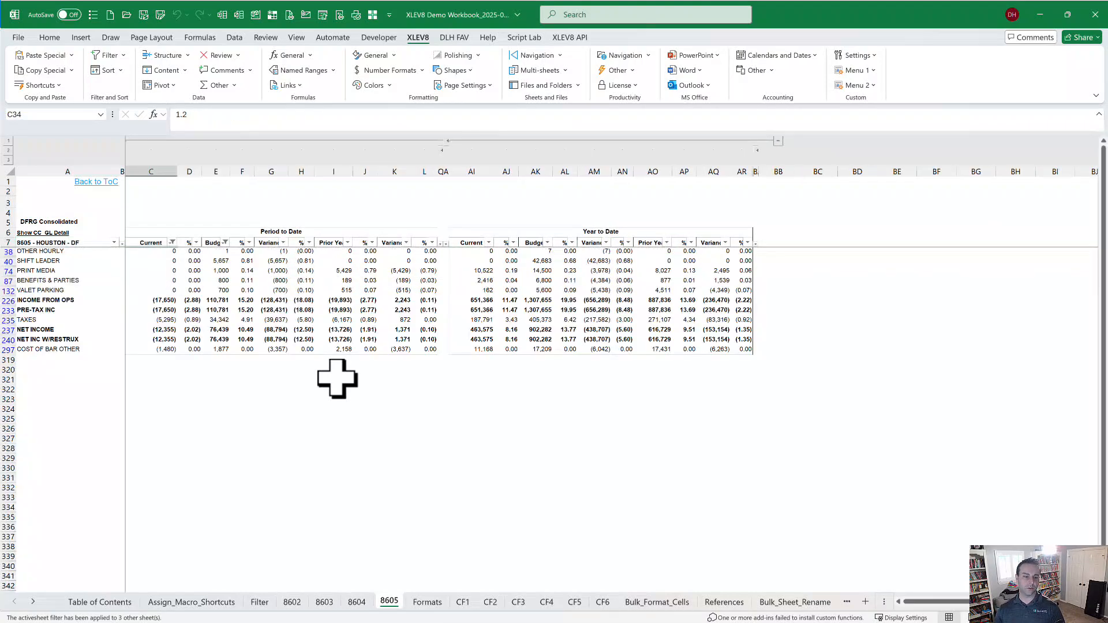
{"action": "key", "text": "ctrl+Page_Up"}
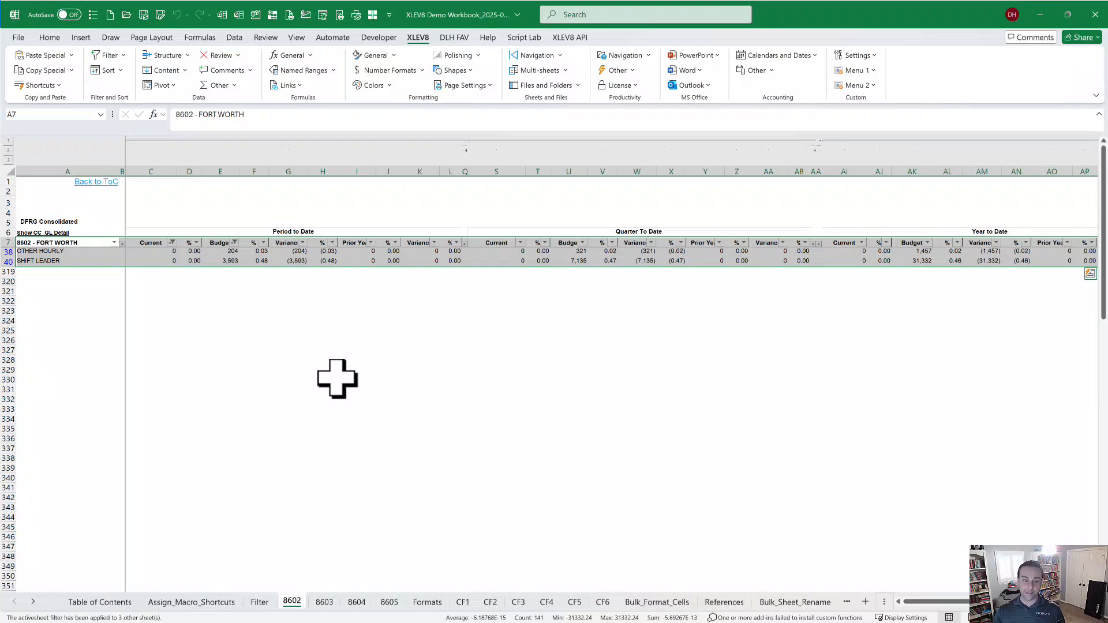
{"action": "key", "text": "Down"}
{"action": "key", "text": "Right"}
{"action": "key", "text": "Right"}
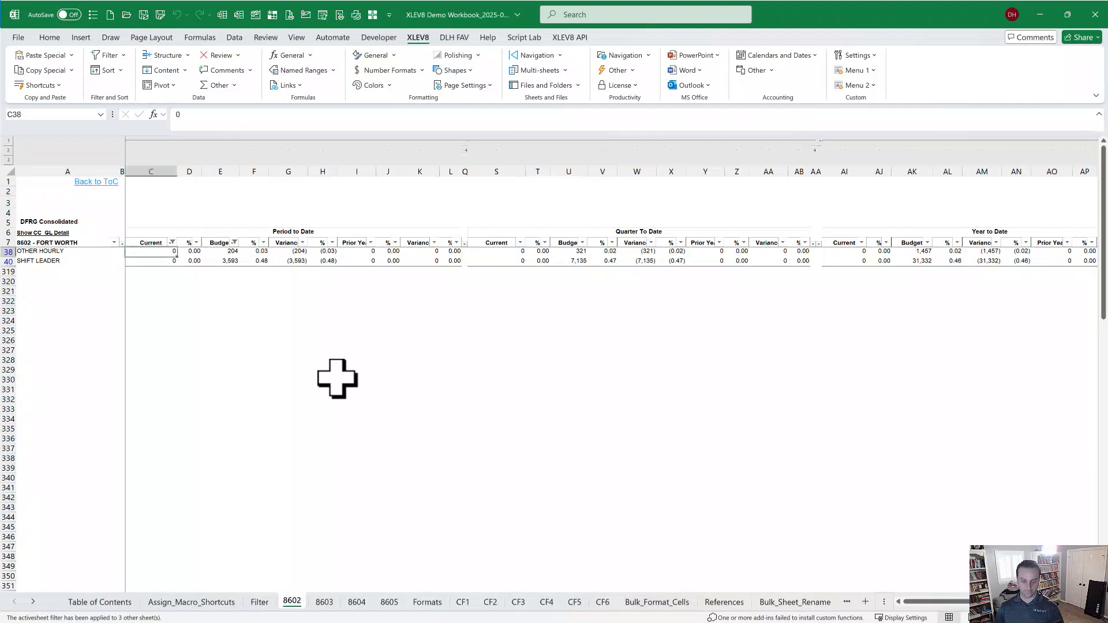
{"action": "key", "text": "ctrl+shift+f"}
{"action": "type", "text": "u"}
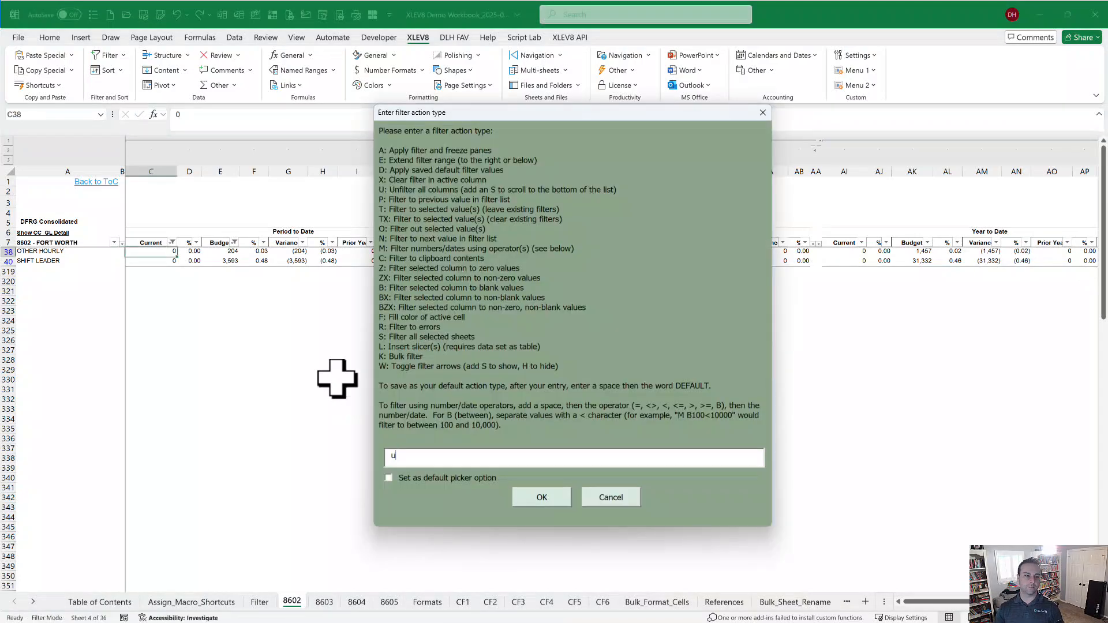
{"action": "key", "text": "Return"}
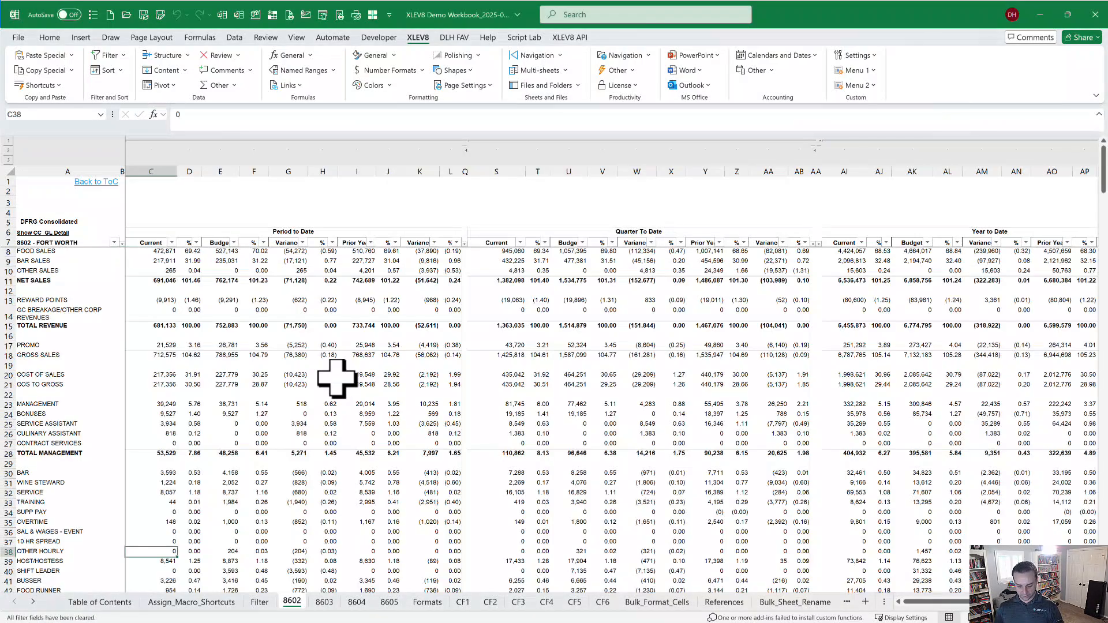
Revisit sheets 8603 and 8602, then run the unfilter action U again.
{"action": "key", "text": "ctrl+Page_Down"}
{"action": "key", "text": "ctrl+Page_Up"}
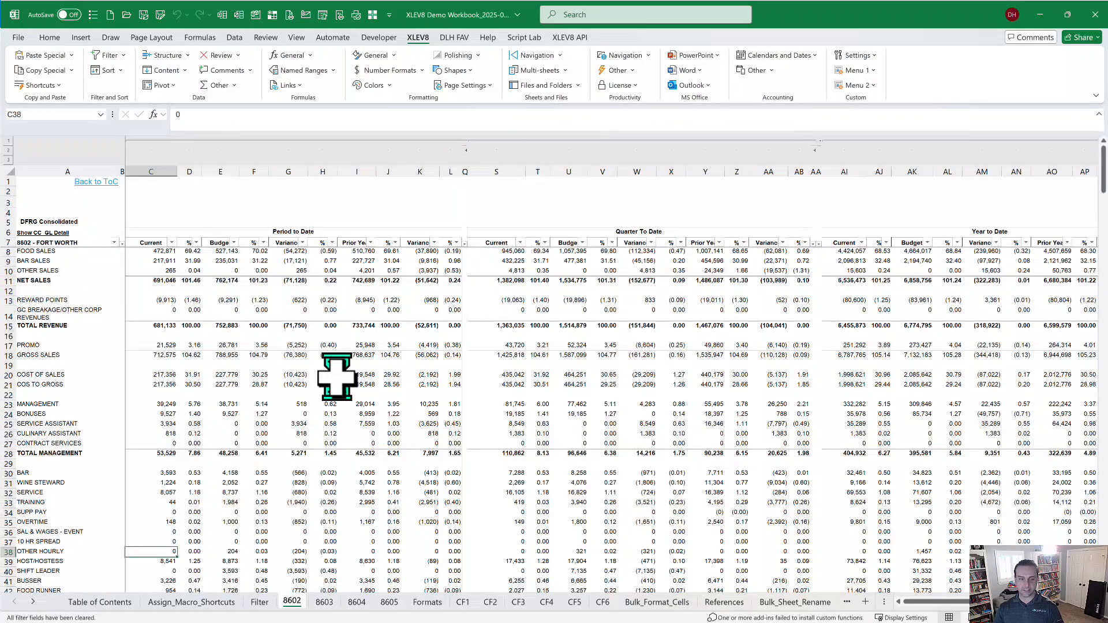
{"action": "key", "text": "ctrl+shift+f"}
{"action": "type", "text": "u"}
{"action": "key", "text": "Return"}
{"action": "key", "text": "Return"}
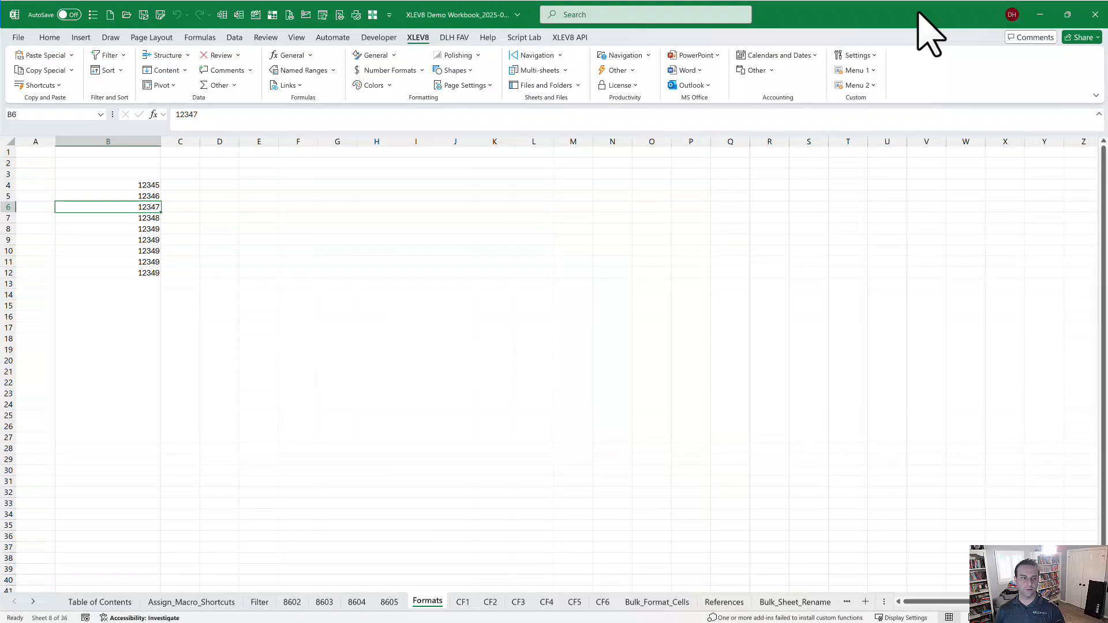
Select B4:B12, cycle its fill from yellow onward, then cycle number formats back to General.
{"action": "key", "text": "Up"}
{"action": "key", "text": "Up"}
{"action": "key", "text": "ctrl+shift+Down"}
{"action": "key", "text": "ctrl+shift+y"}
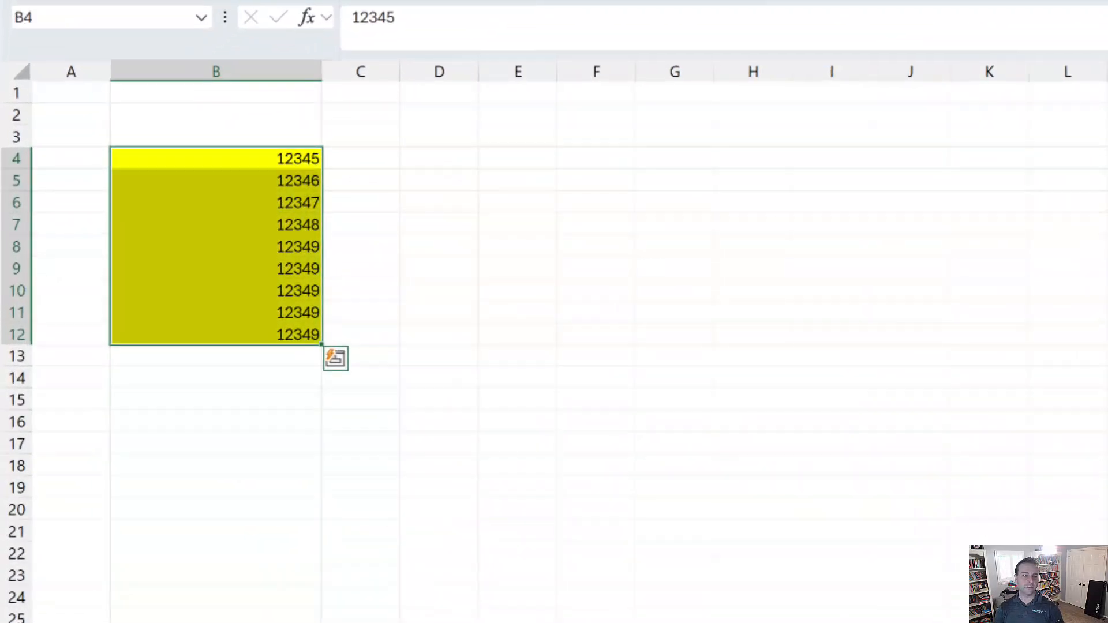
{"action": "key", "text": "ctrl+shift+y"}
{"action": "key", "text": "ctrl+shift+y"}
{"action": "key", "text": "ctrl+shift+y"}
{"action": "key", "text": "ctrl+shift+y"}
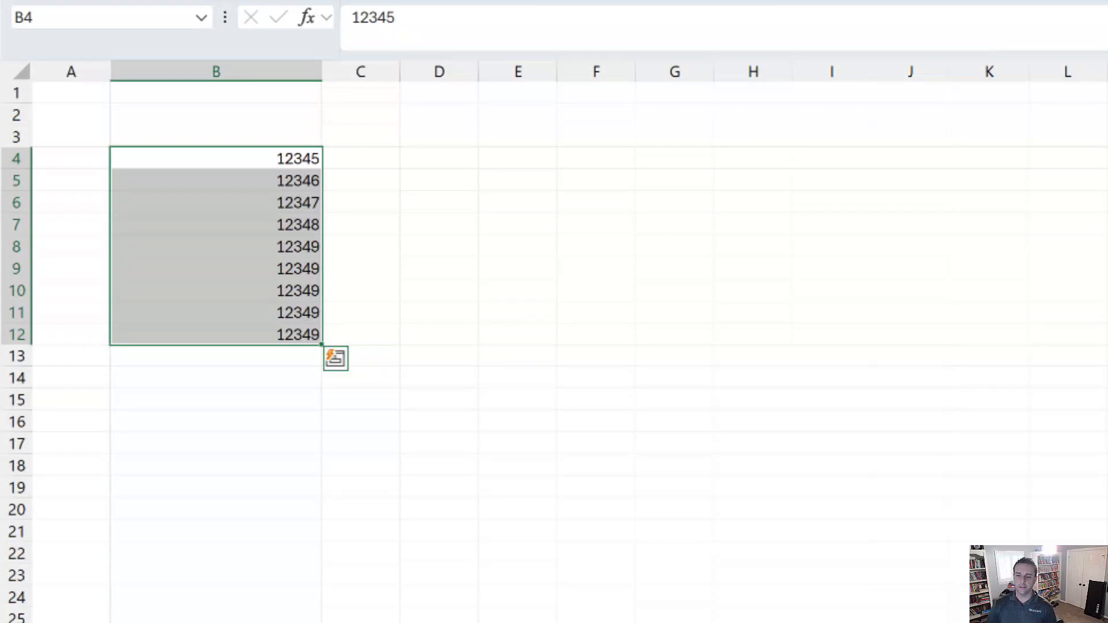
{"action": "key", "text": "ctrl+shift+n"}
{"action": "key", "text": "ctrl+shift+n"}
{"action": "key", "text": "ctrl+shift+n"}
{"action": "key", "text": "ctrl+shift+n"}
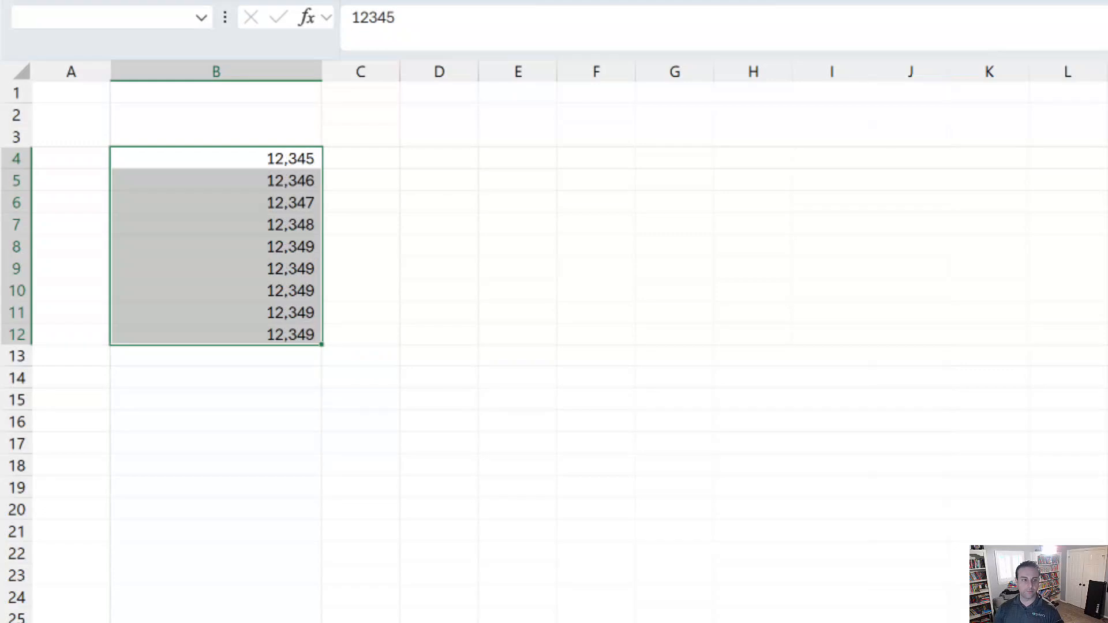
{"action": "key", "text": "ctrl+shift+n"}
{"action": "key", "text": "ctrl+shift+n"}
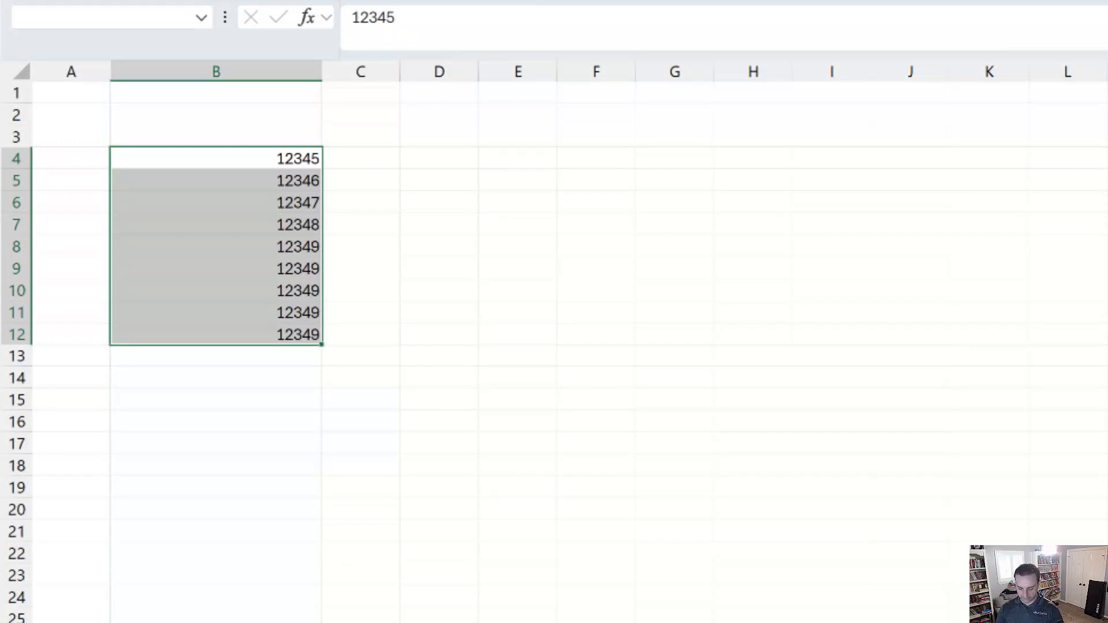
Run the Number Format Picker from Global Search and accept the accounting format choice.
{"action": "key", "text": "ctrl+shift+g"}
{"action": "type", "text": "nu"}
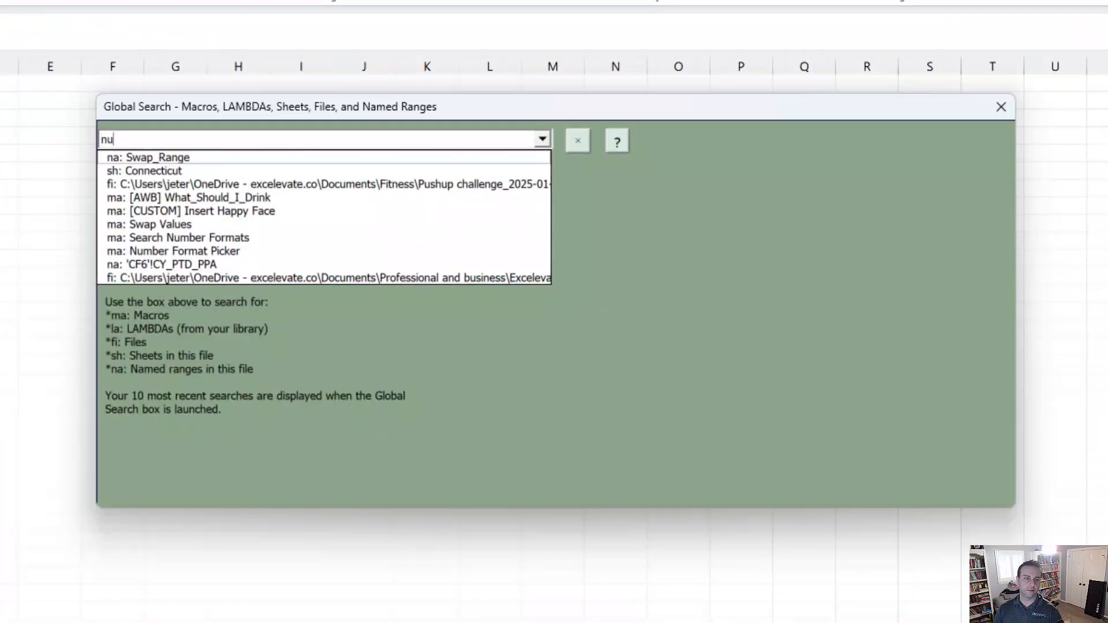
{"action": "type", "text": "m pic"}
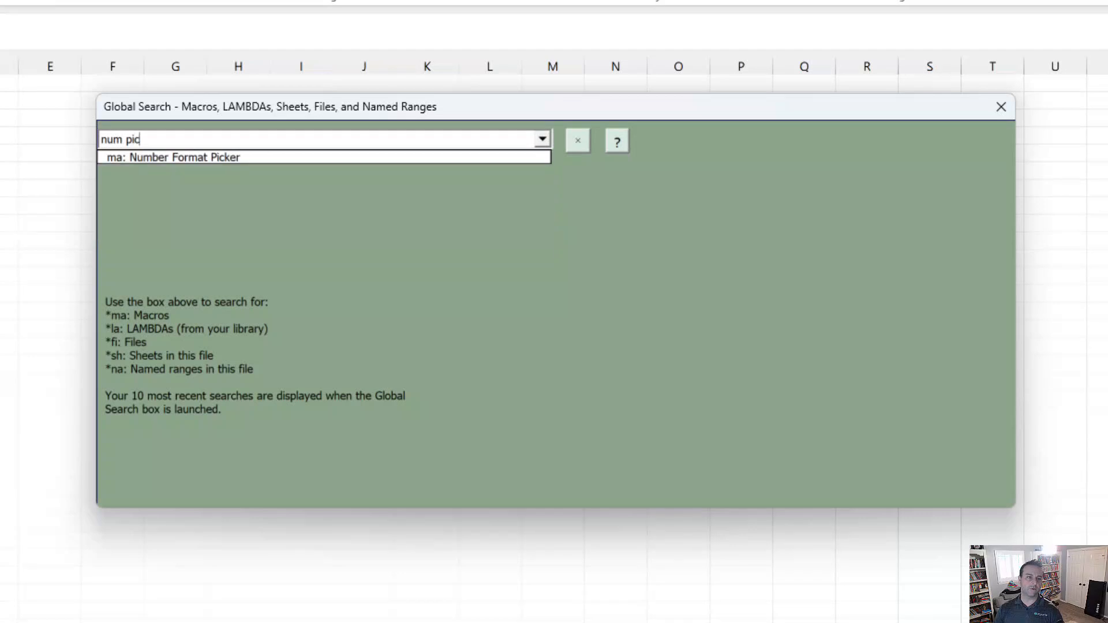
{"action": "key", "text": "Down"}
{"action": "key", "text": "Return"}
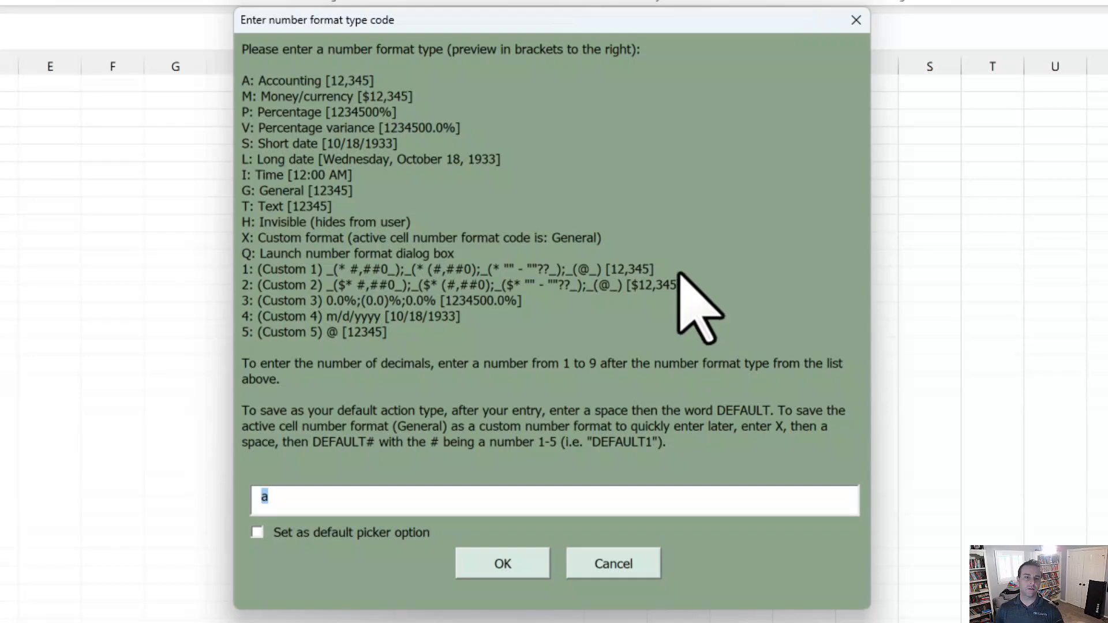
{"action": "key", "text": "Return"}
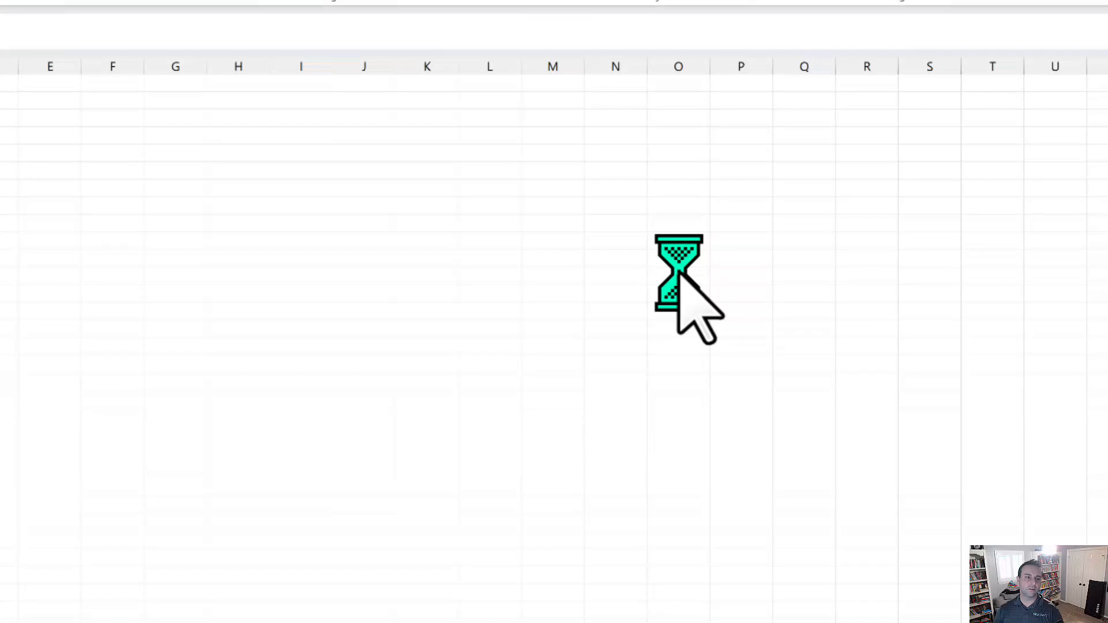
Apply 'Percentages with arrows, green/red/dash' via Search Number Formats to B4:B12, then undo it.
{"action": "type", "text": "search n"}
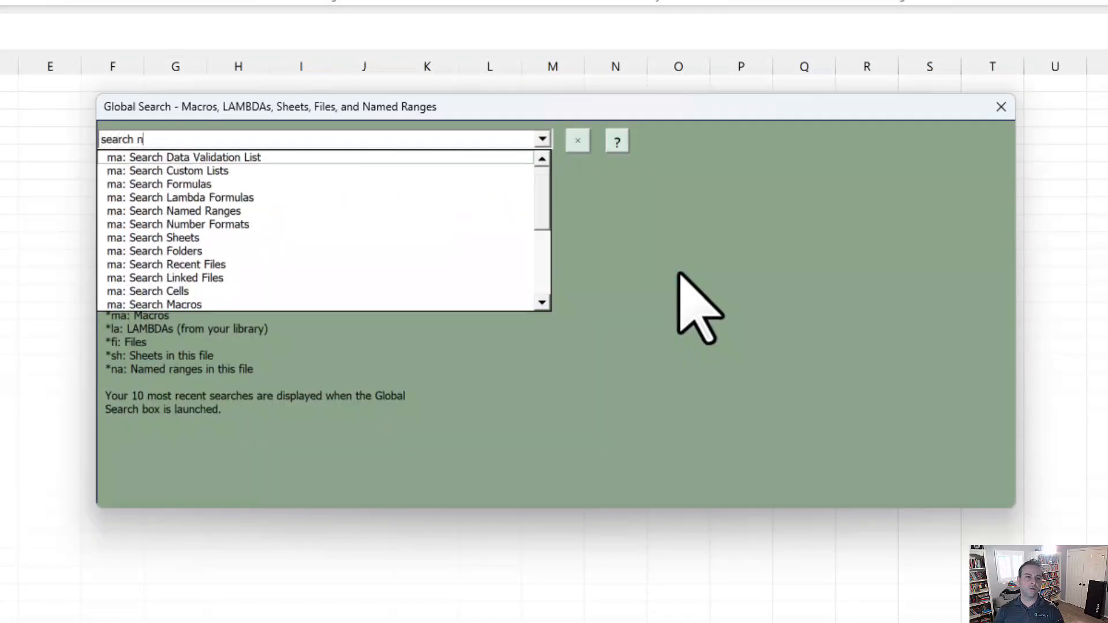
{"action": "type", "text": "um"}
{"action": "key", "text": "Down"}
{"action": "key", "text": "Return"}
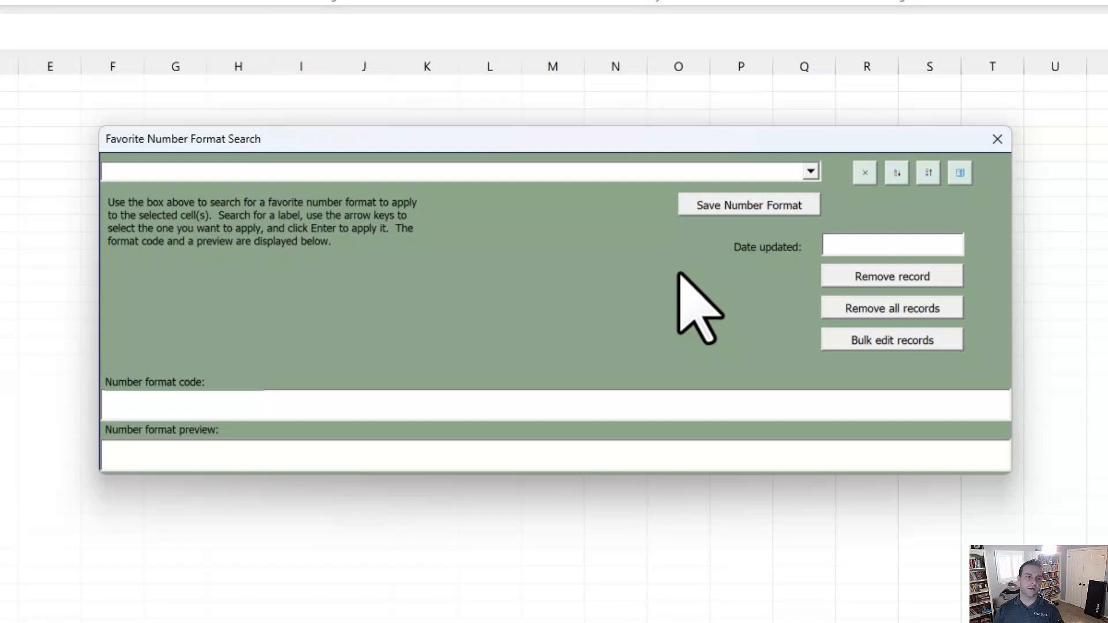
{"action": "type", "text": "perce"}
{"action": "key", "text": "Down"}
{"action": "key", "text": "Down"}
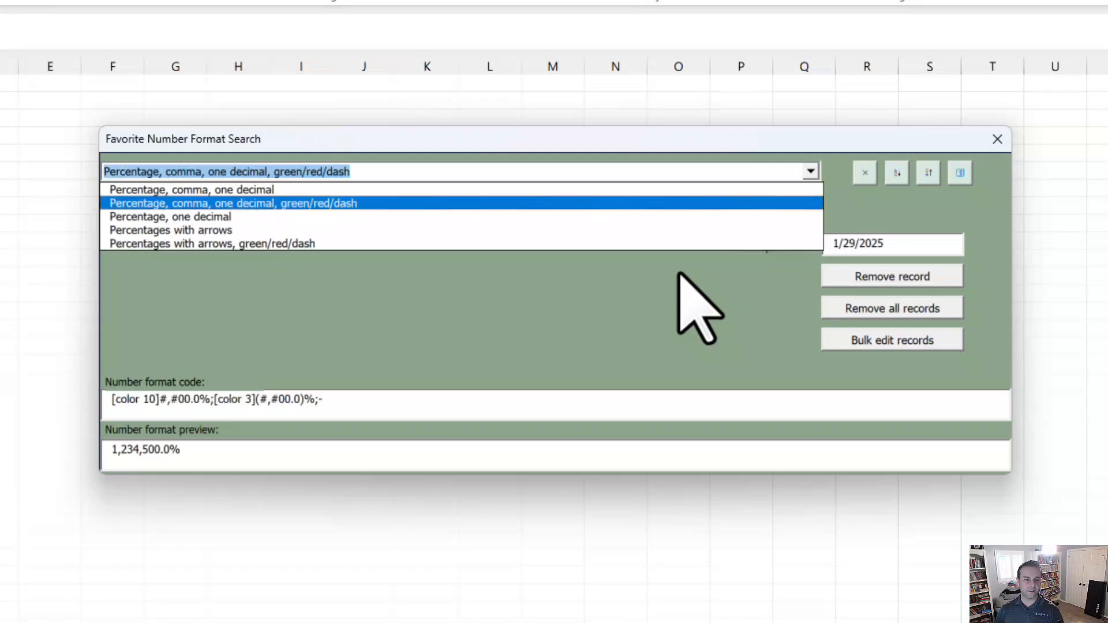
{"action": "key", "text": "Down"}
{"action": "key", "text": "Down"}
{"action": "key", "text": "Down"}
{"action": "key", "text": "Return"}
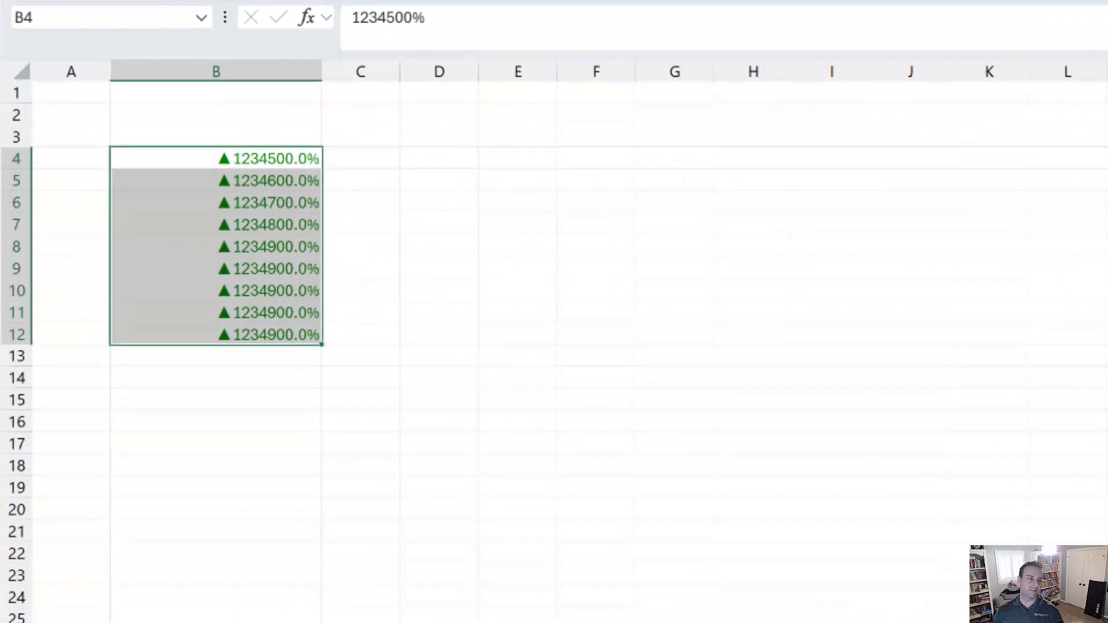
{"action": "key", "text": "ctrl+z"}
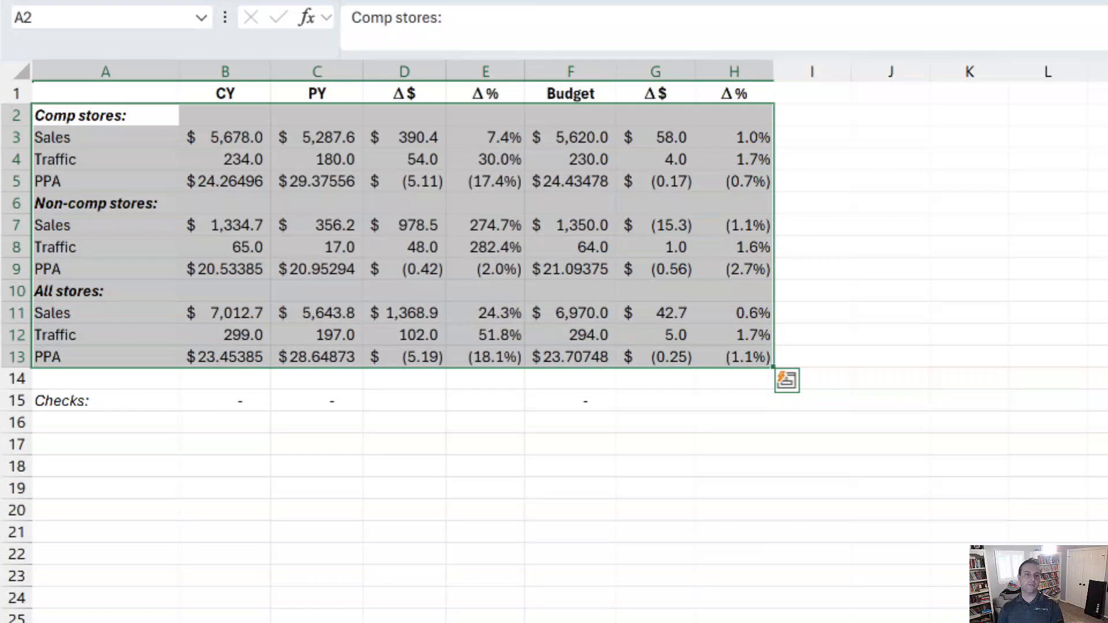
Add alternating light-blue row banding to the stores table with conditional formatting option G.
{"action": "key", "text": "ctrl+shift+c"}
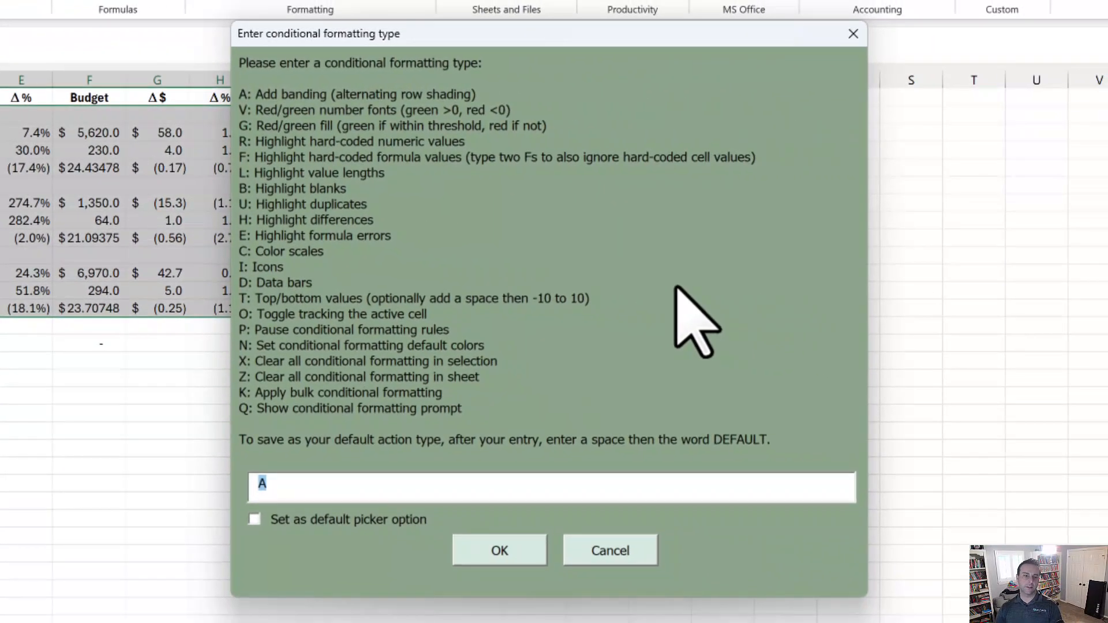
{"action": "type", "text": "G"}
{"action": "key", "text": "Return"}
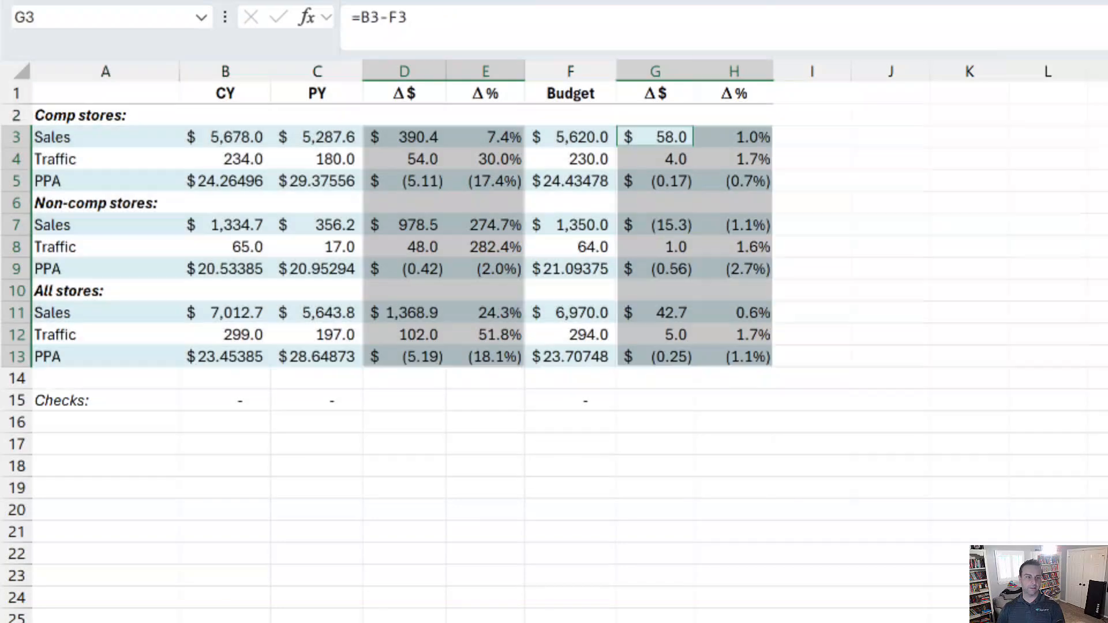
Give the variance columns green positive and red negative number fonts, accepting N/A.
{"action": "key", "text": "ctrl+shift+c"}
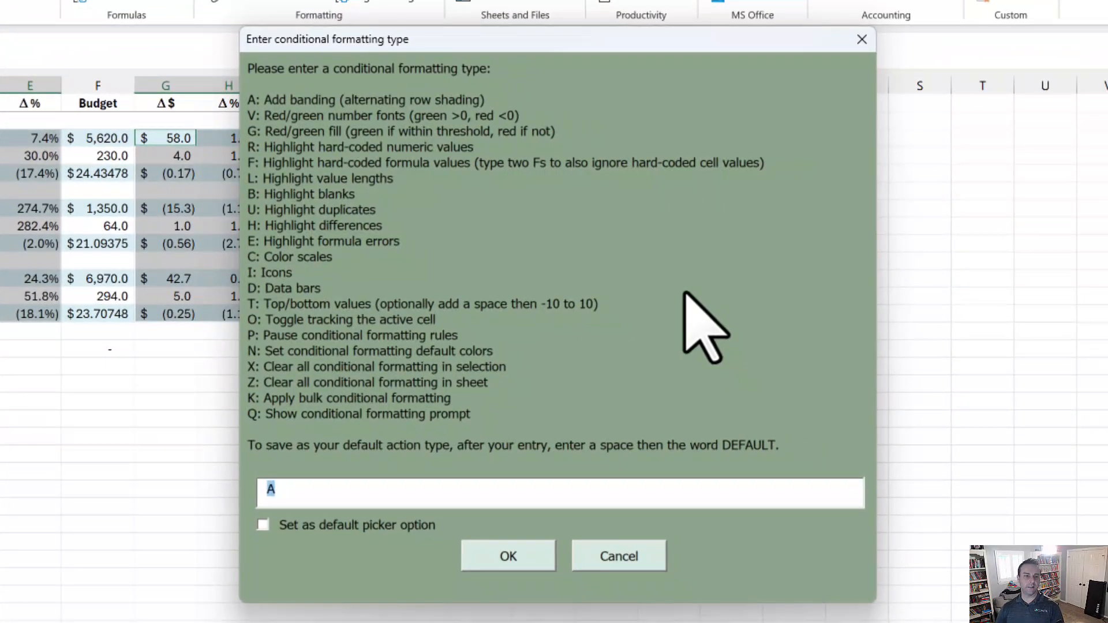
{"action": "type", "text": "V"}
{"action": "key", "text": "Return"}
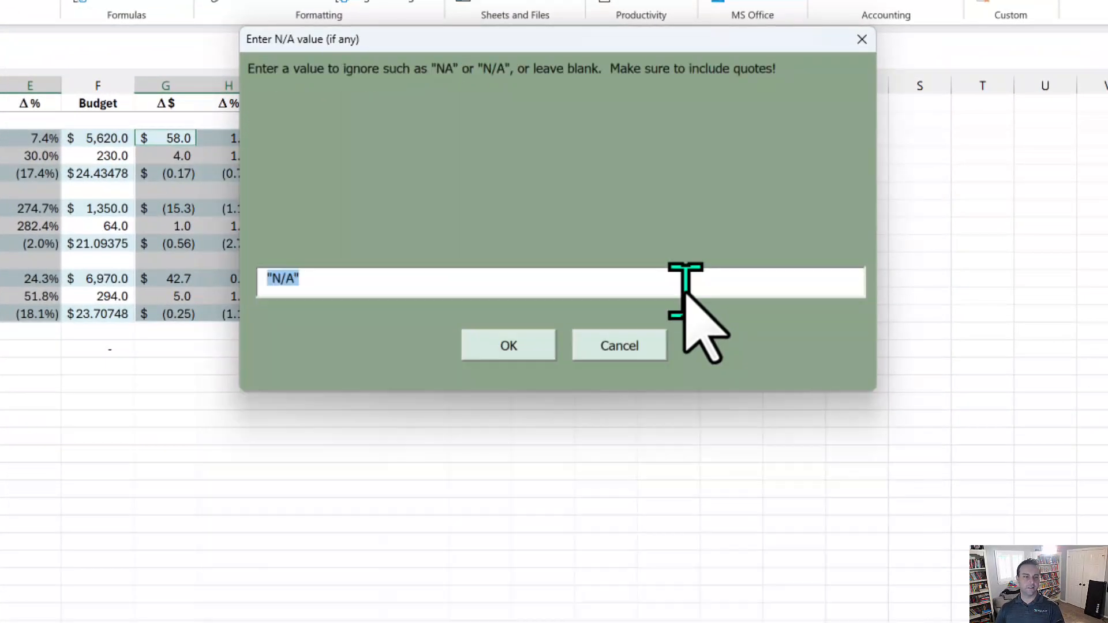
{"action": "key", "text": "Return"}
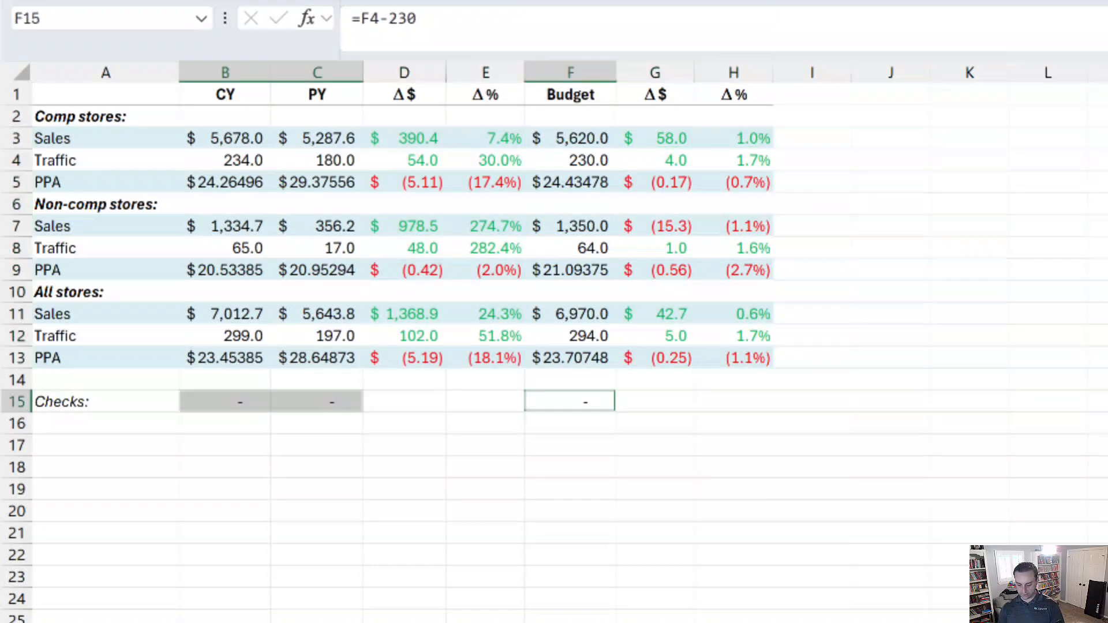
{"action": "key", "text": "ctrl+shift+c"}
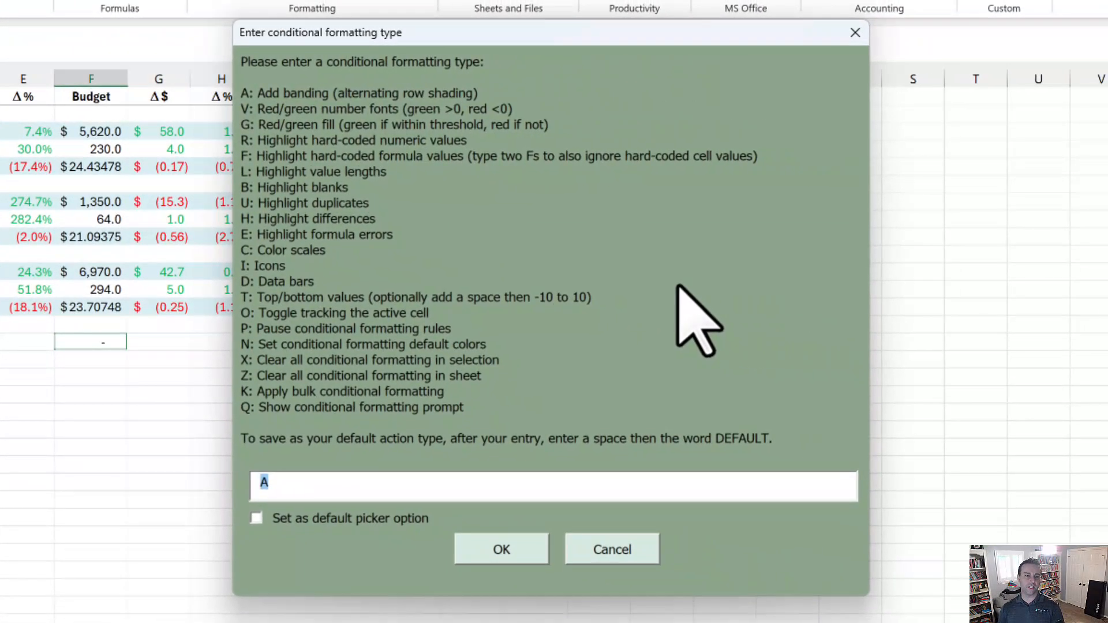
Apply the threshold fill to the Checks row and highlight the table's hard-coded numbers.
{"action": "type", "text": "g"}
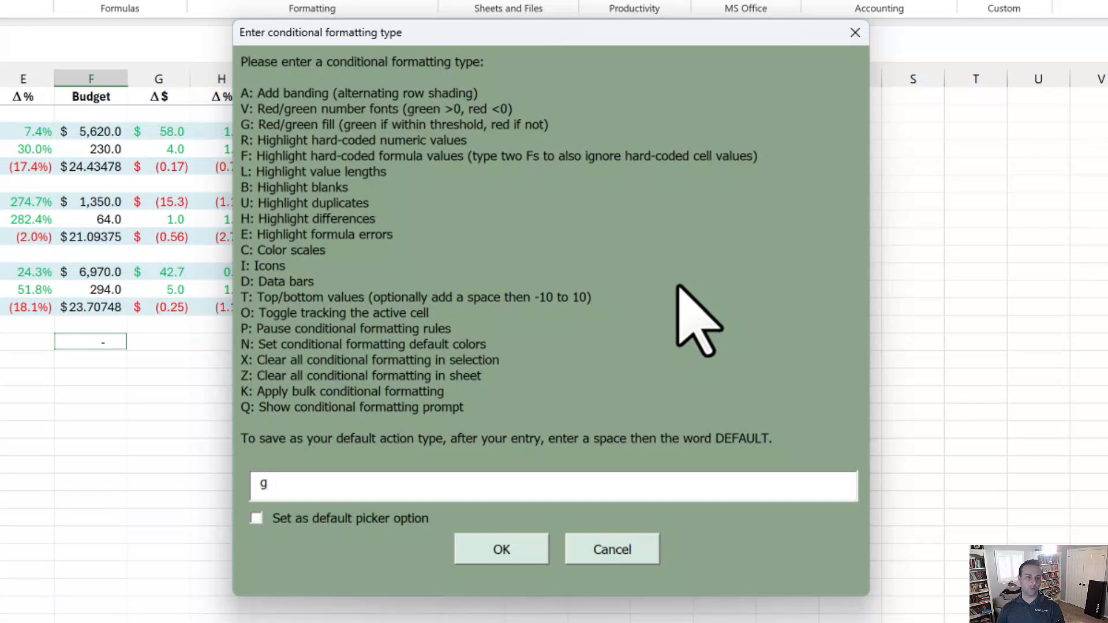
{"action": "key", "text": "Return"}
{"action": "key", "text": "Return"}
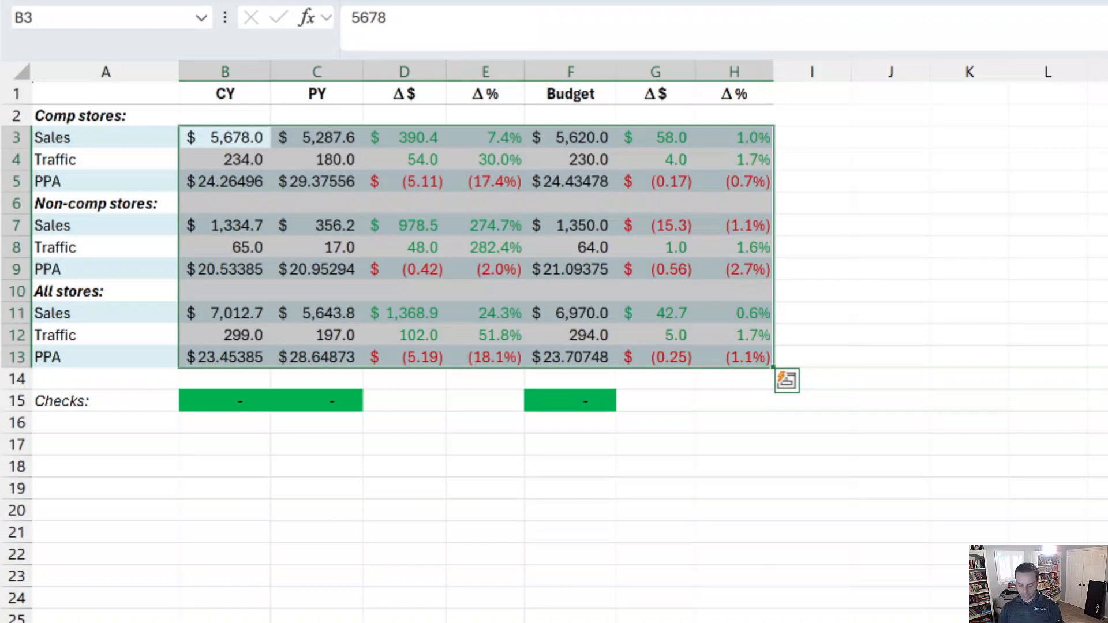
{"action": "key", "text": "ctrl+shift+c"}
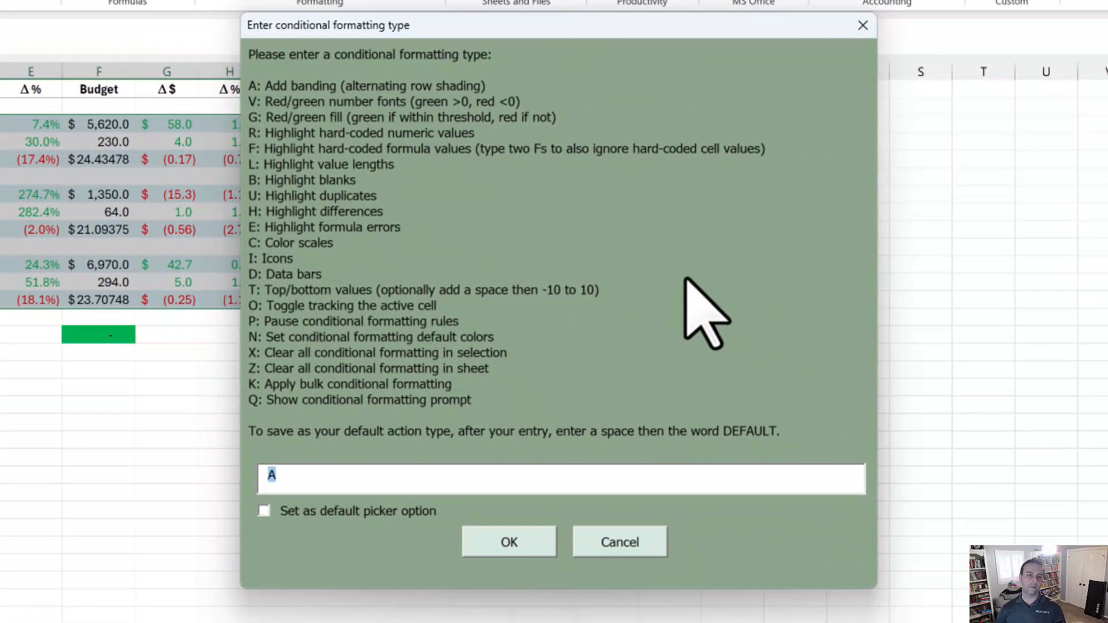
{"action": "type", "text": "r"}
{"action": "key", "text": "Return"}
{"action": "key", "text": "Return"}
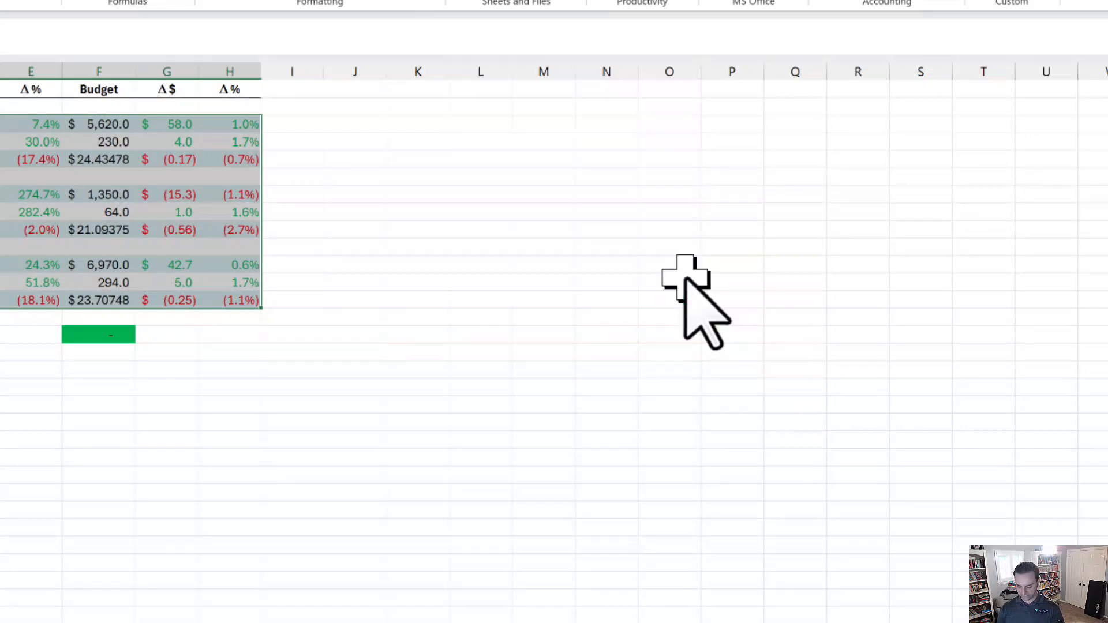
{"action": "key", "text": "ctrl+shift+c"}
{"action": "type", "text": "r"}
{"action": "key", "text": "Return"}
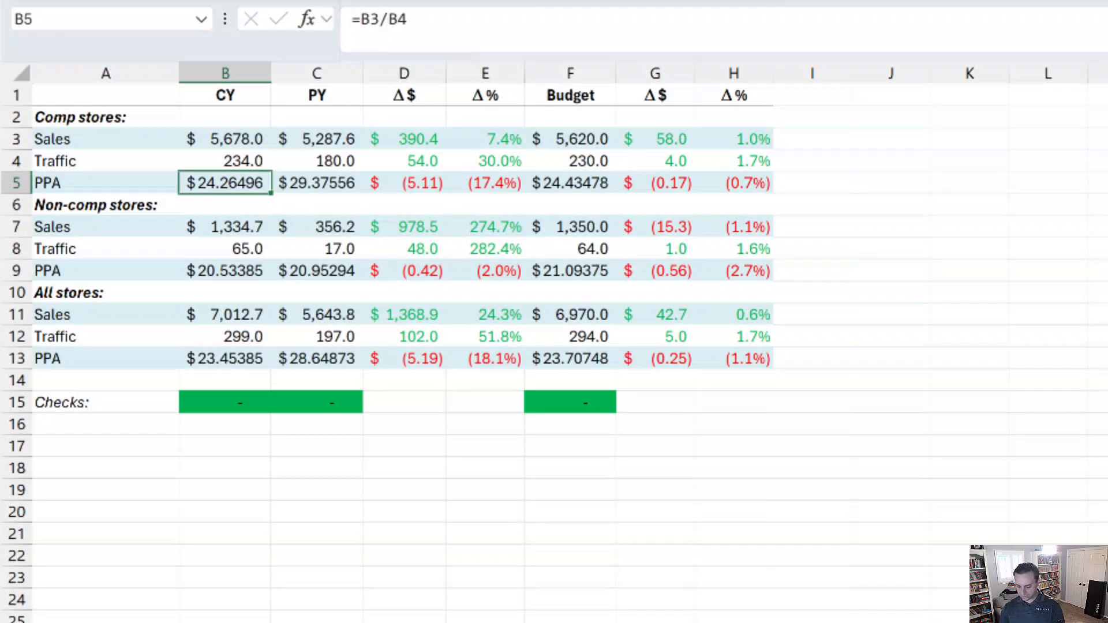
Pause the conditional formatting rules with option P and move to the bulk format list sheet.
{"action": "key", "text": "ctrl+shift+c"}
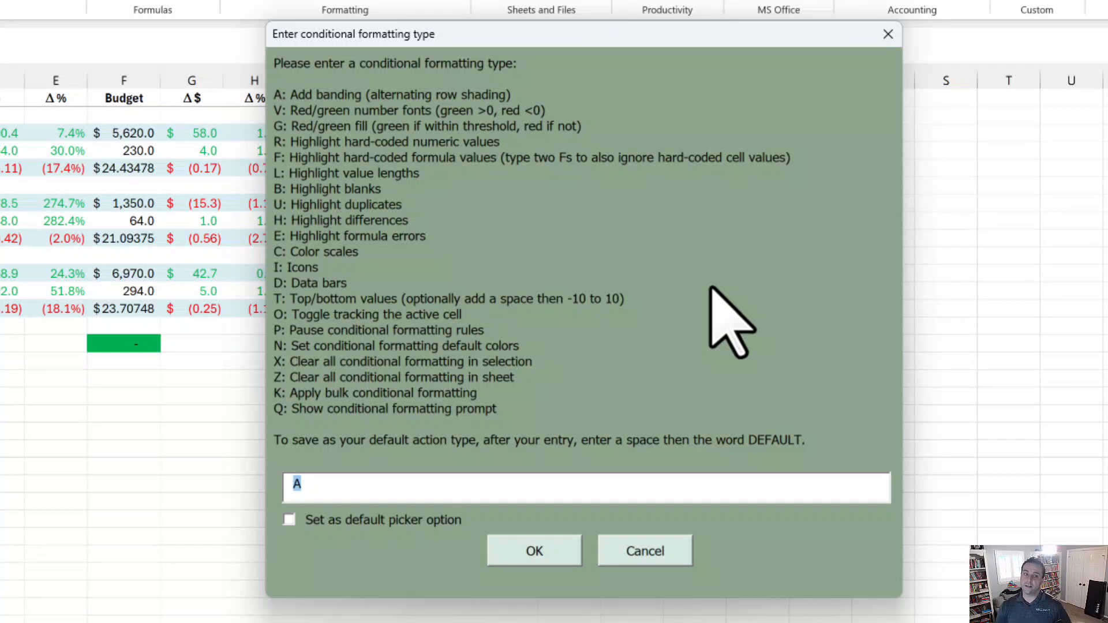
{"action": "type", "text": "p"}
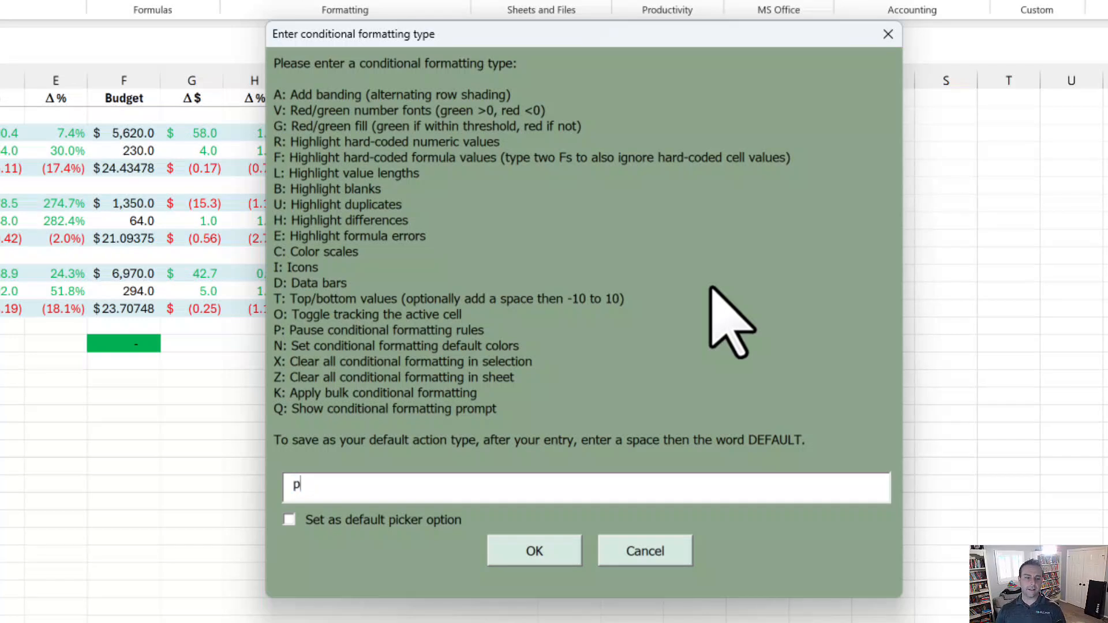
{"action": "key", "text": "Return"}
{"action": "key", "text": "Return"}
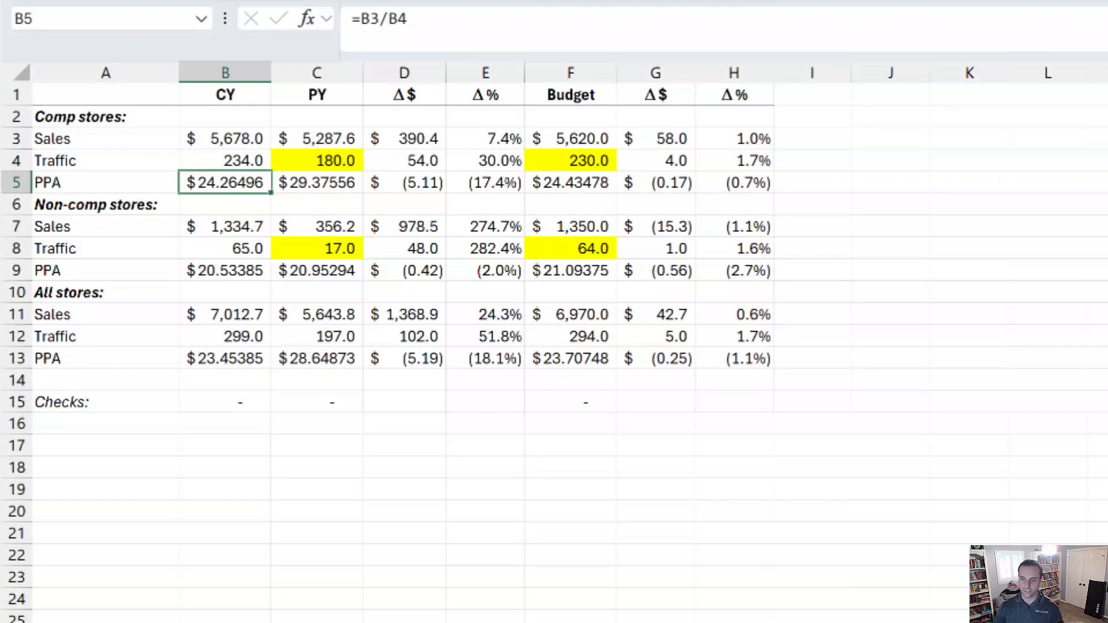
{"action": "key", "text": "ctrl+Page_Down"}
{"action": "key", "text": "ctrl+Page_Down"}
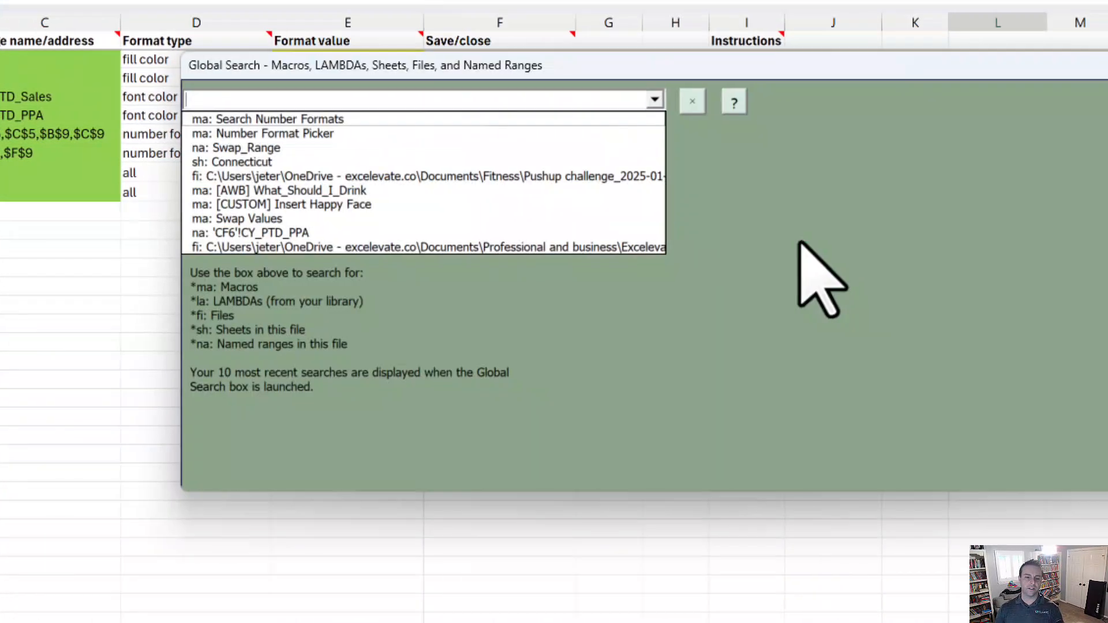
Run Bulk Format Cells to apply the listed fills, fonts and formats to CF6, then check them.
{"action": "type", "text": "for cell"}
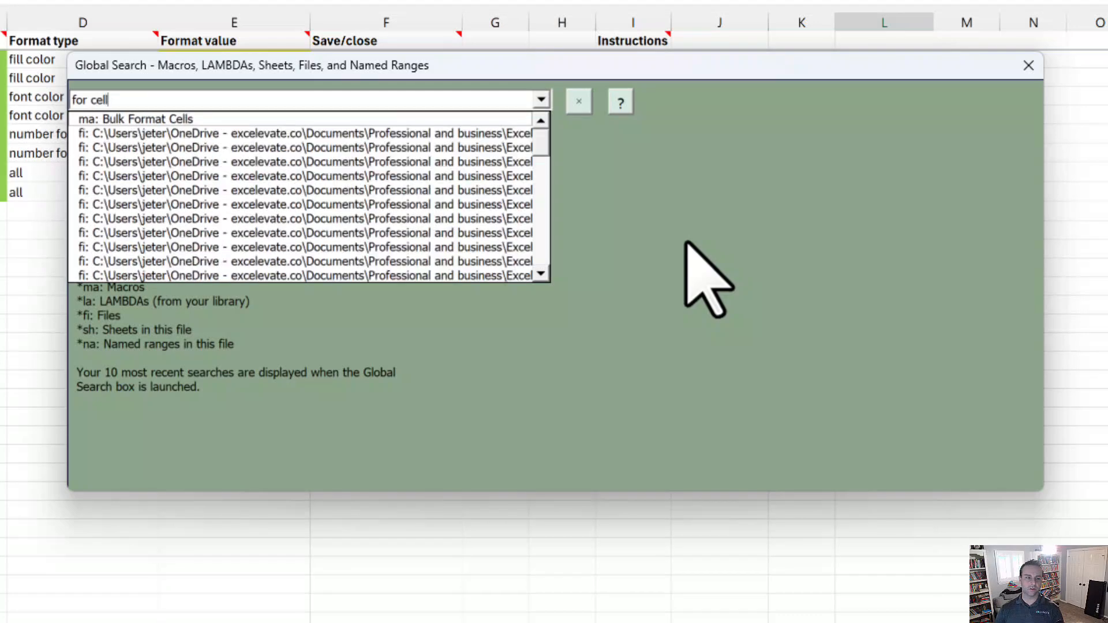
{"action": "key", "text": "Down"}
{"action": "key", "text": "Return"}
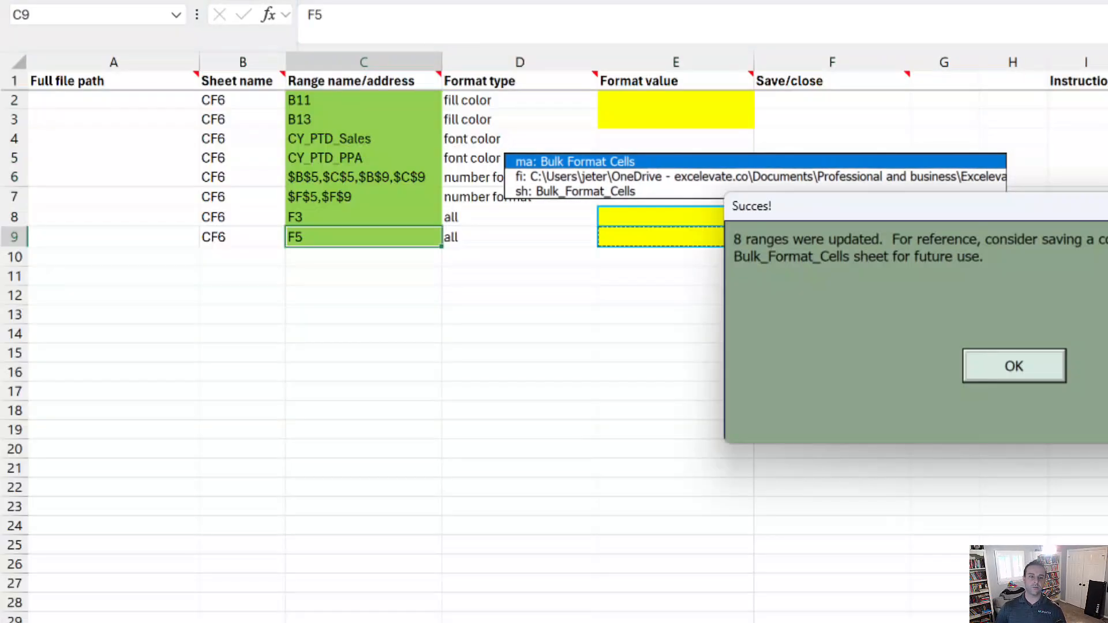
{"action": "key", "text": "Return"}
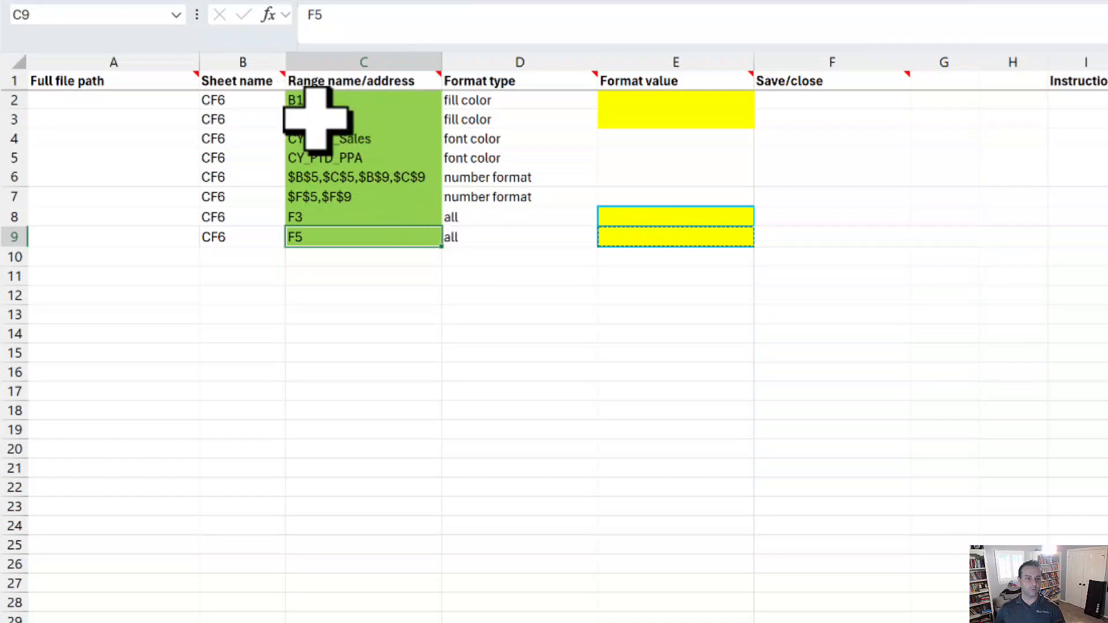
{"action": "key", "text": "ctrl+Page_Down"}
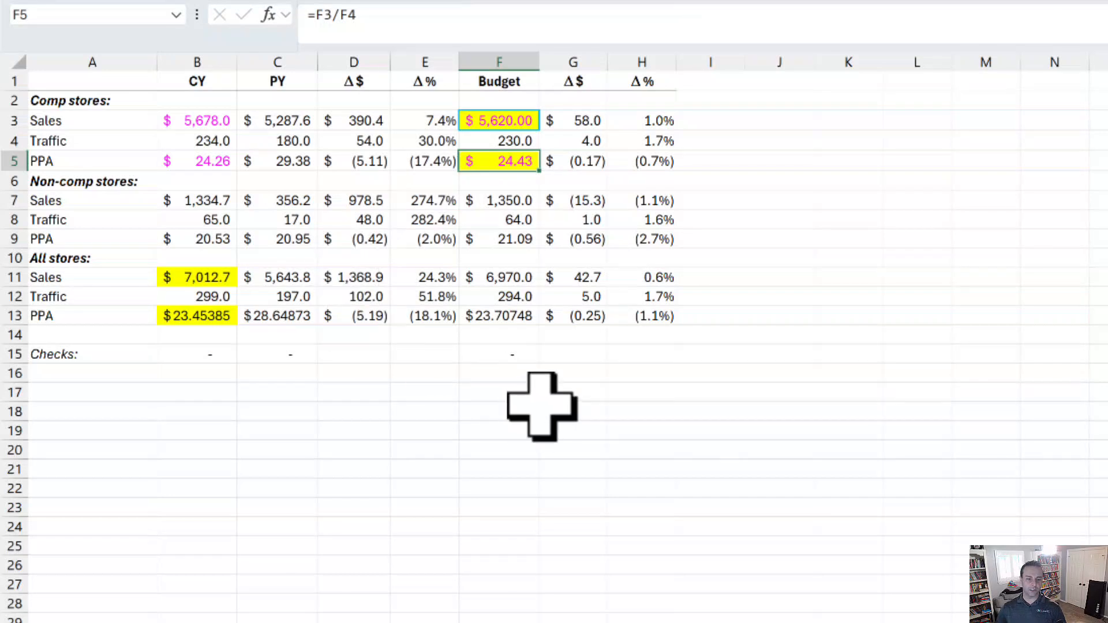
{"action": "key", "text": "ctrl+Page_Up"}
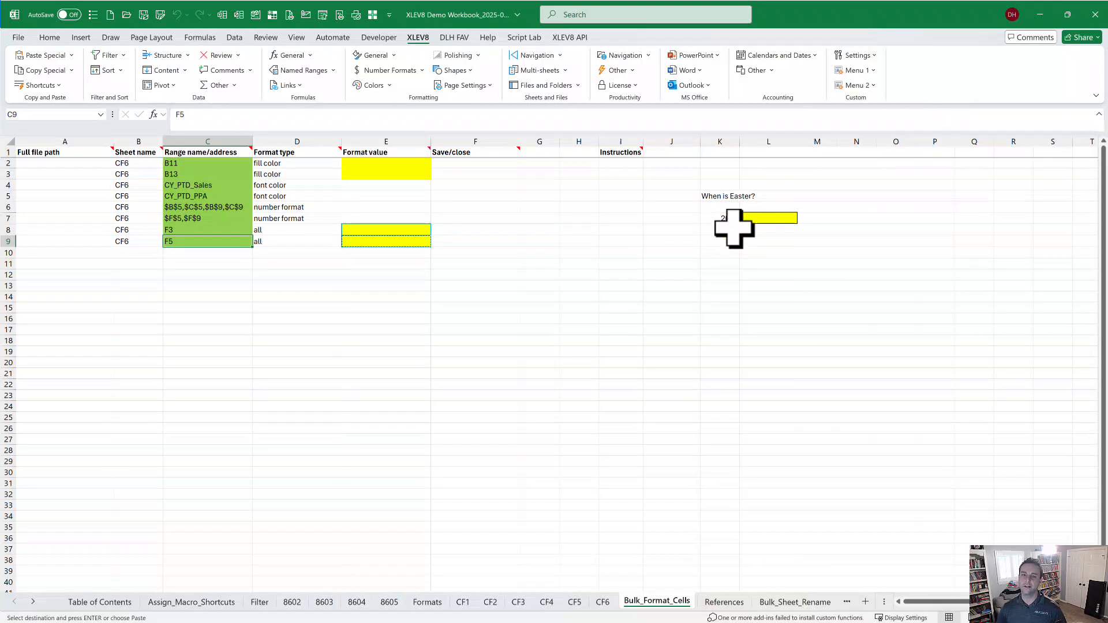
With L7 selected, run Bulk Edit Lambda Formulas to create the LAMBDA listing sheet, then return.
{"action": "left_click", "coordinate": [756, 218]}
{"action": "type", "text": "="}
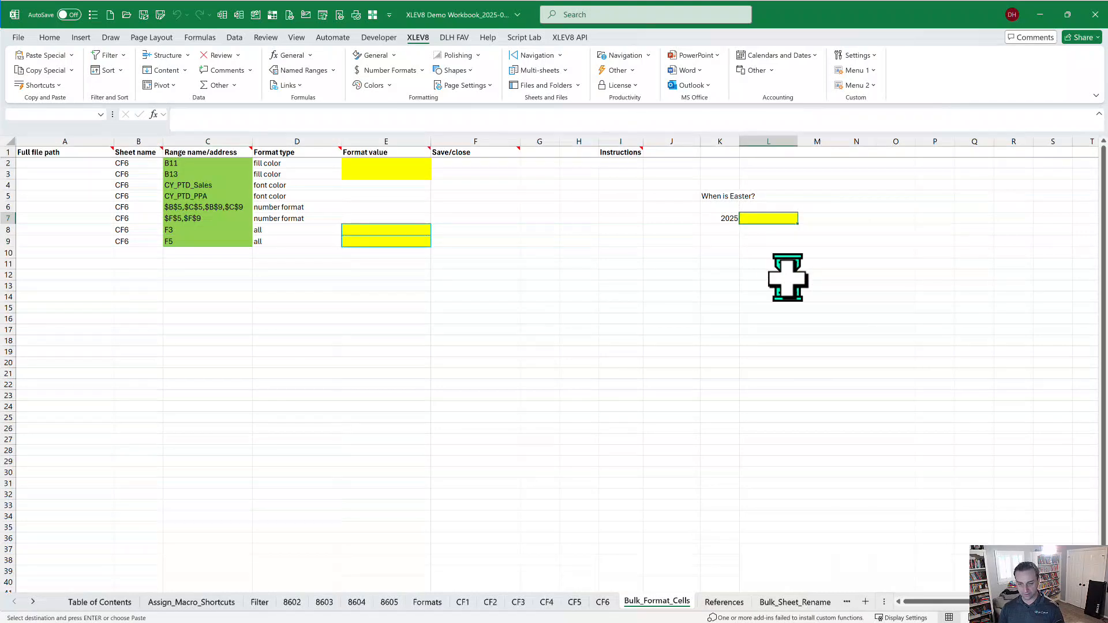
{"action": "type", "text": "lamb"}
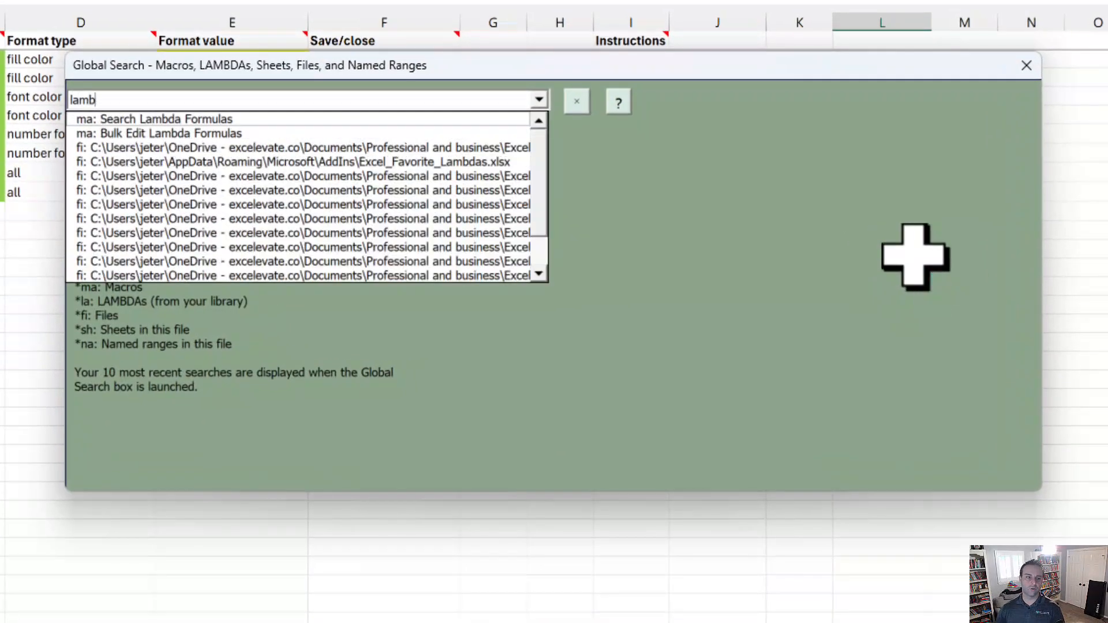
{"action": "key", "text": "Down"}
{"action": "key", "text": "Return"}
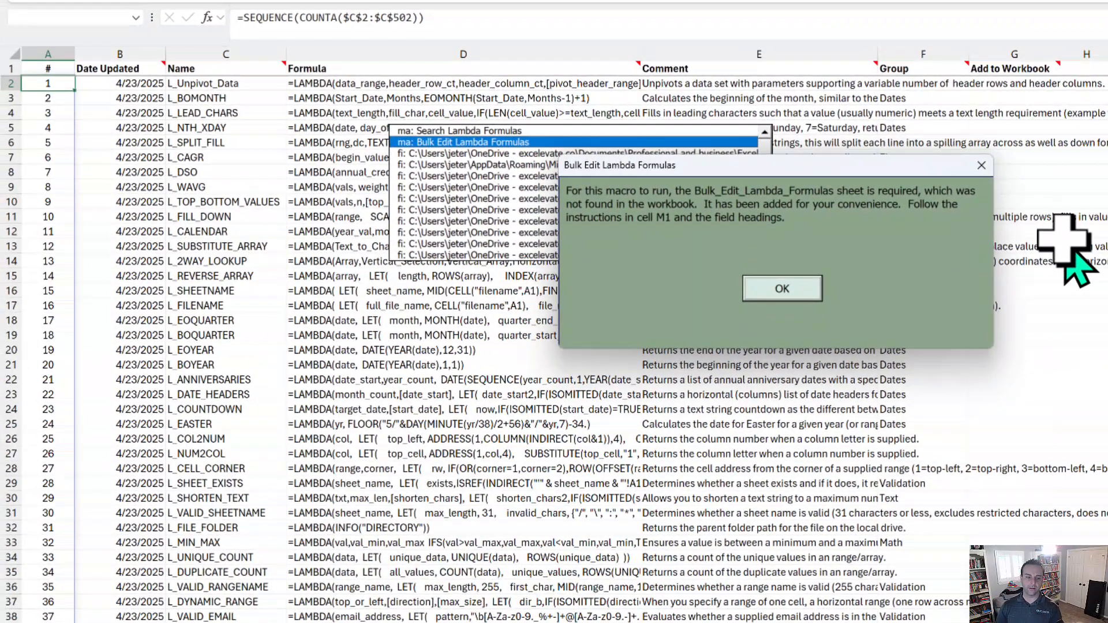
{"action": "key", "text": "Return"}
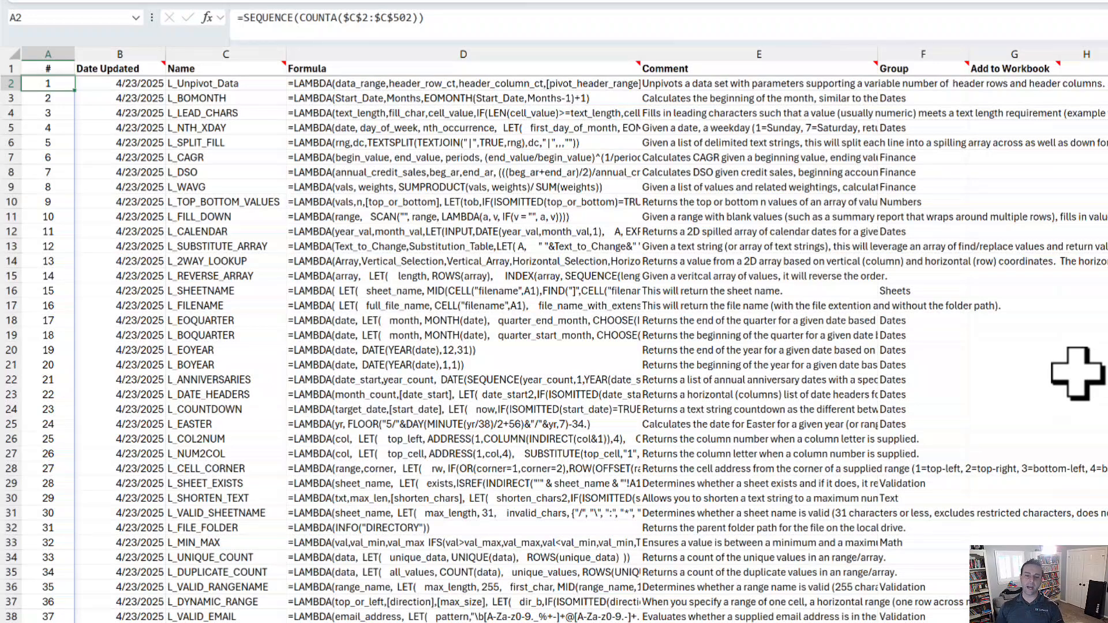
{"action": "key", "text": "ctrl+Page_Up"}
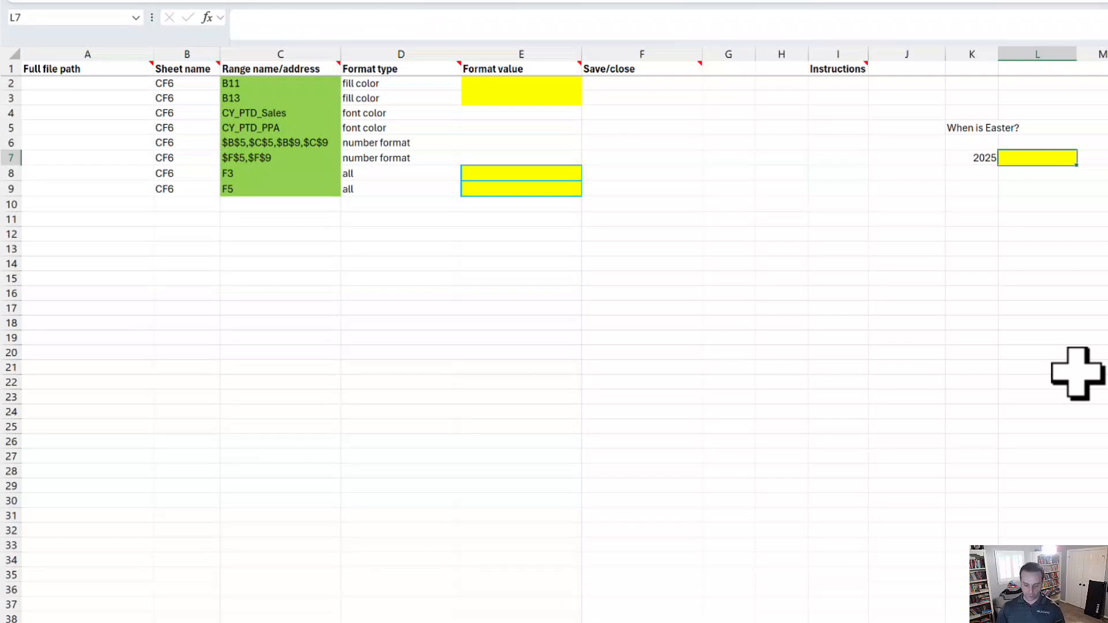
Add the L_EASTER Lambda from Global Search, confirming the L_NTH_XDAY overwrite.
{"action": "key", "text": "ctrl+shift+g"}
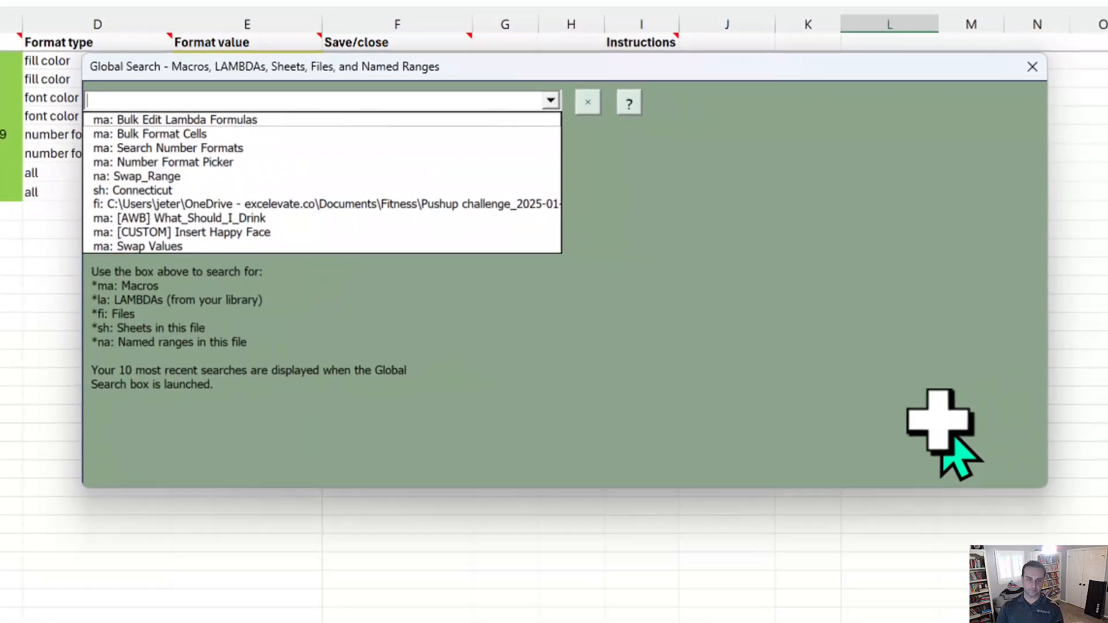
{"action": "type", "text": "e"}
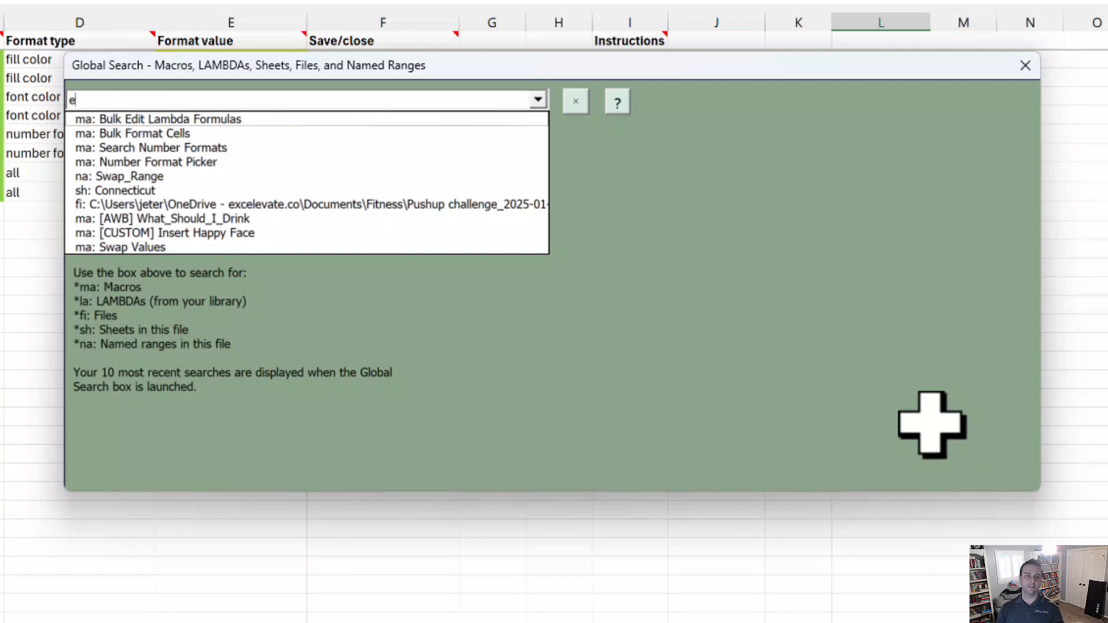
{"action": "type", "text": "ast"}
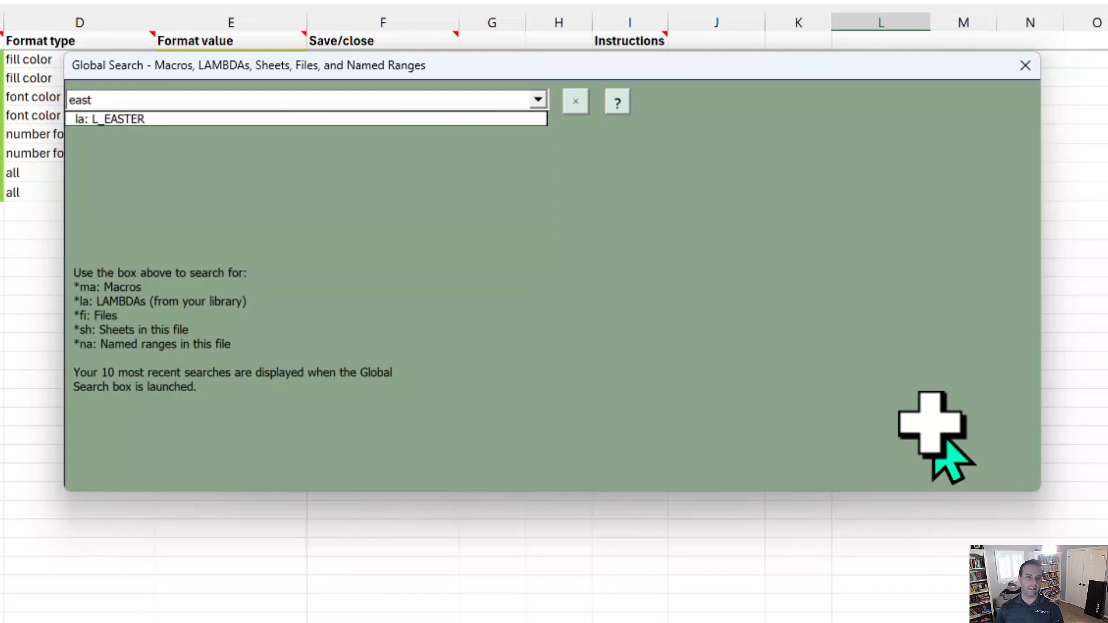
{"action": "key", "text": "Down"}
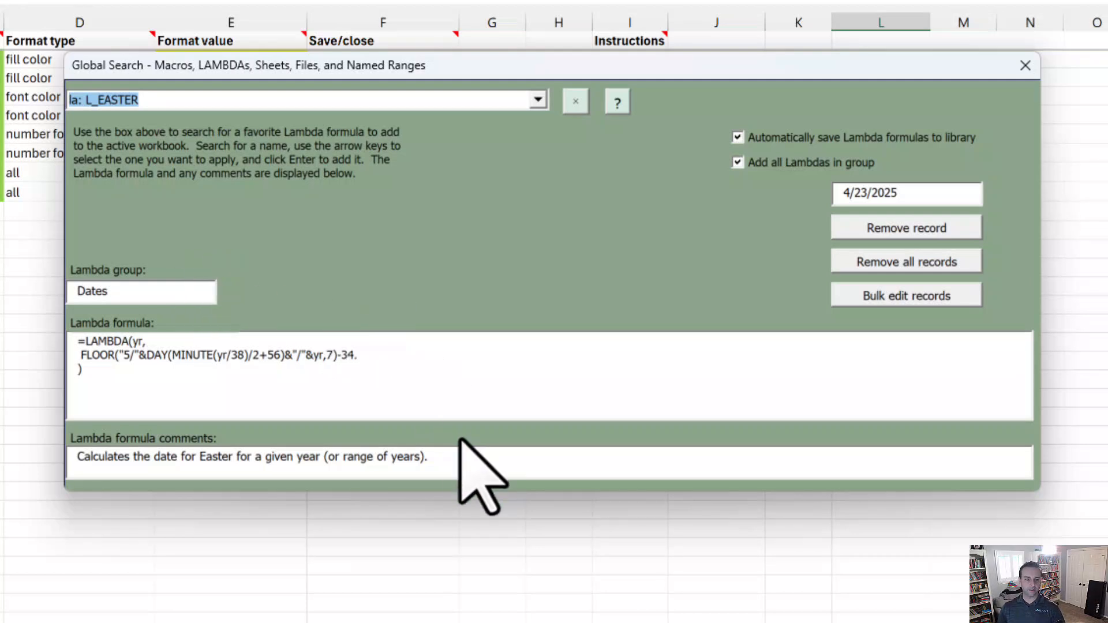
{"action": "left_click", "coordinate": [462, 101]}
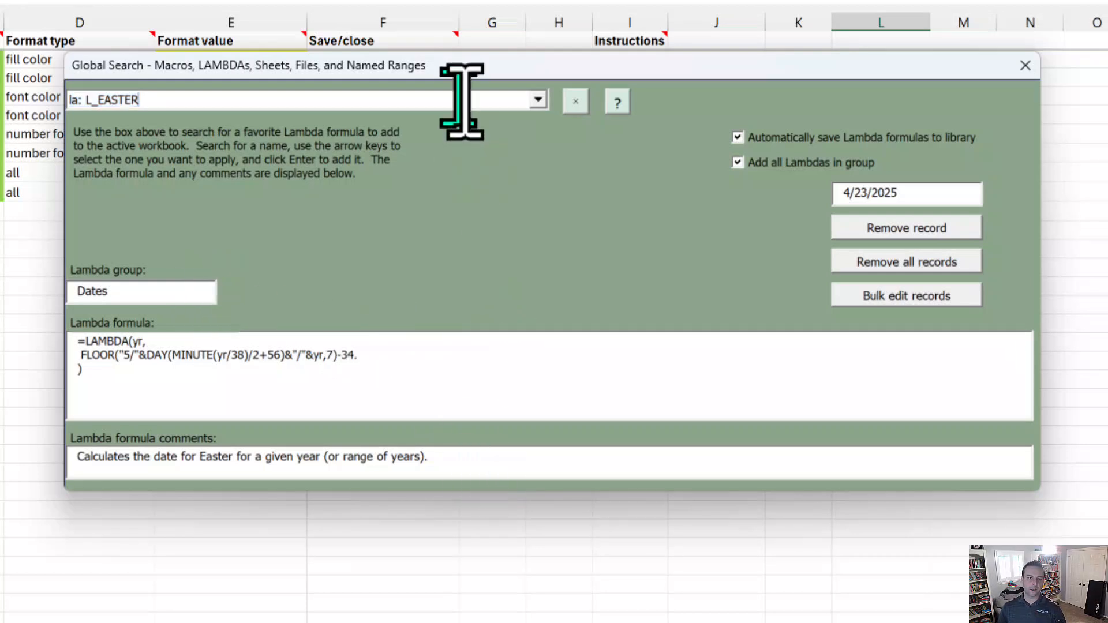
{"action": "key", "text": "Return"}
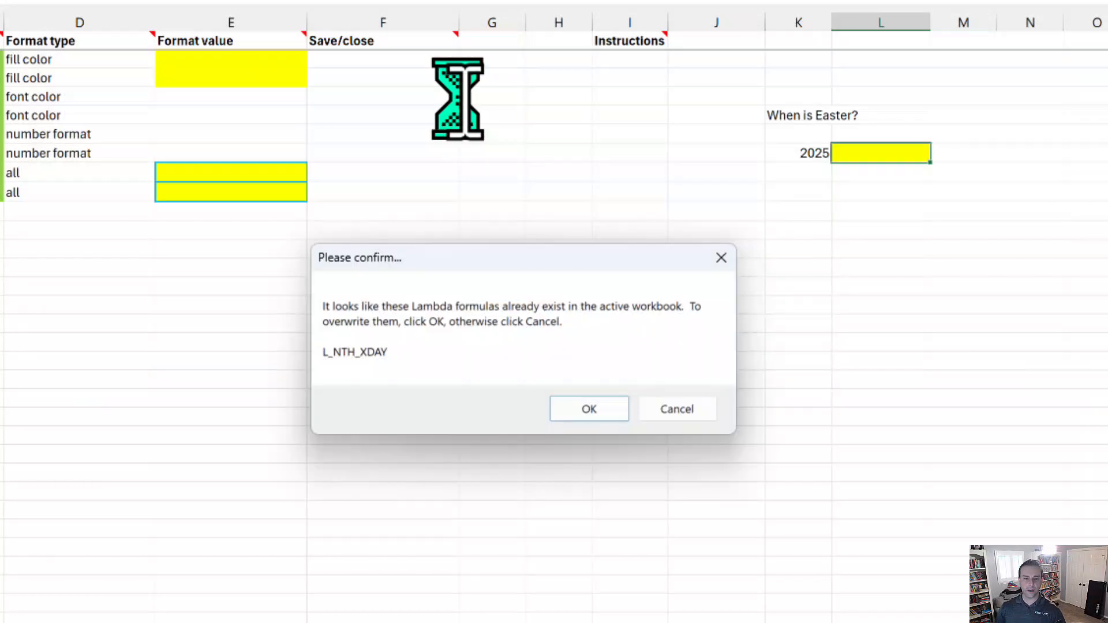
{"action": "key", "text": "Return"}
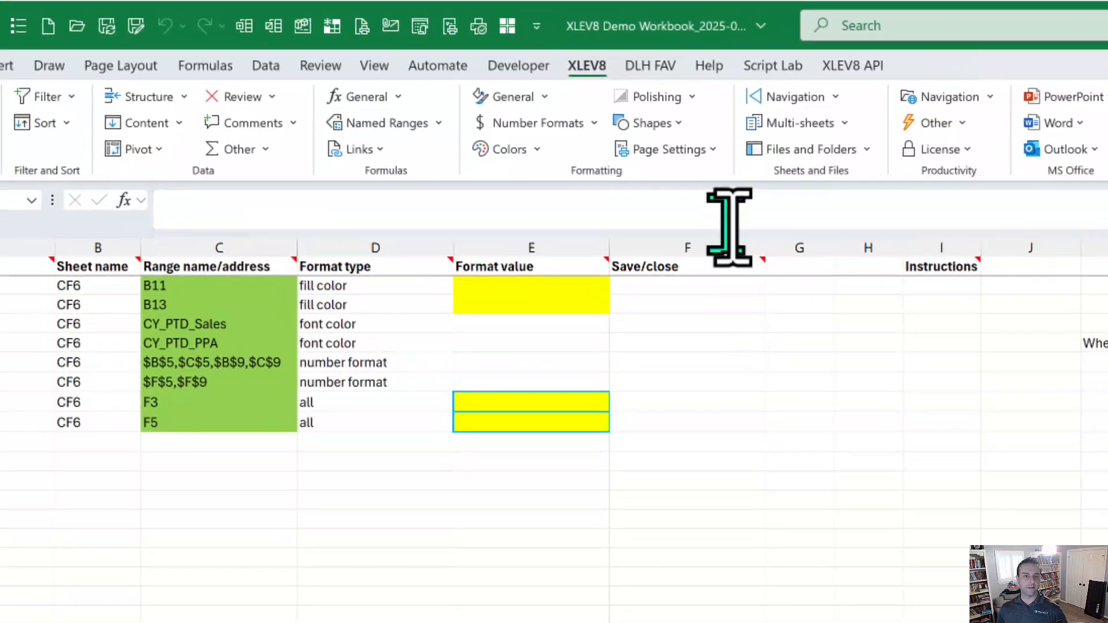
Check the newly added date LAMBDAs in the Name Manager.
{"action": "left_click", "coordinate": [208, 65]}
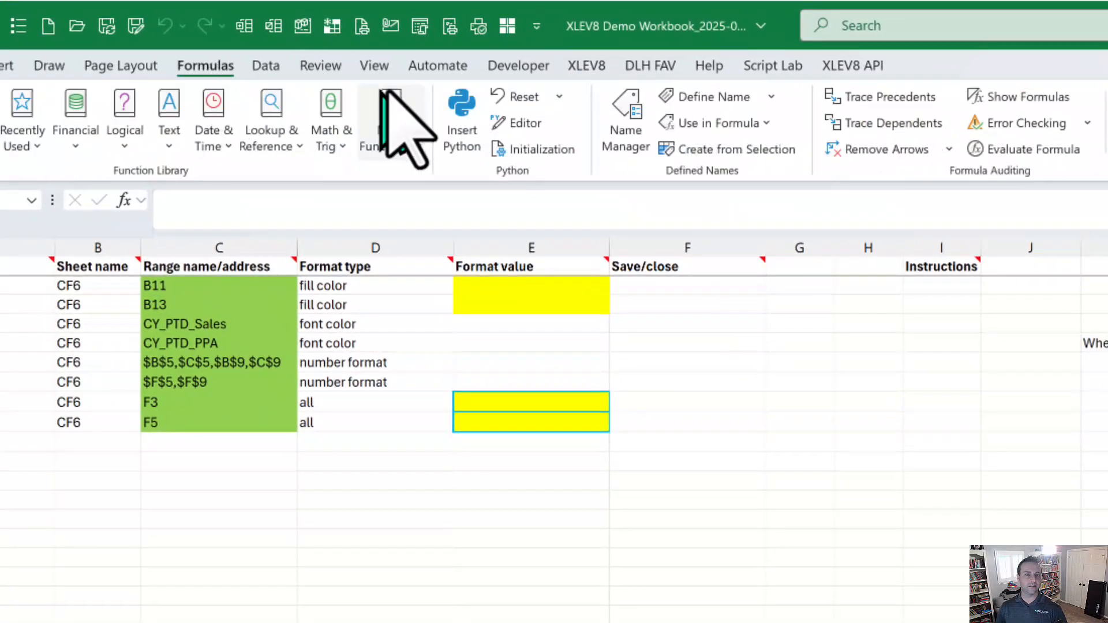
{"action": "left_click", "coordinate": [625, 130]}
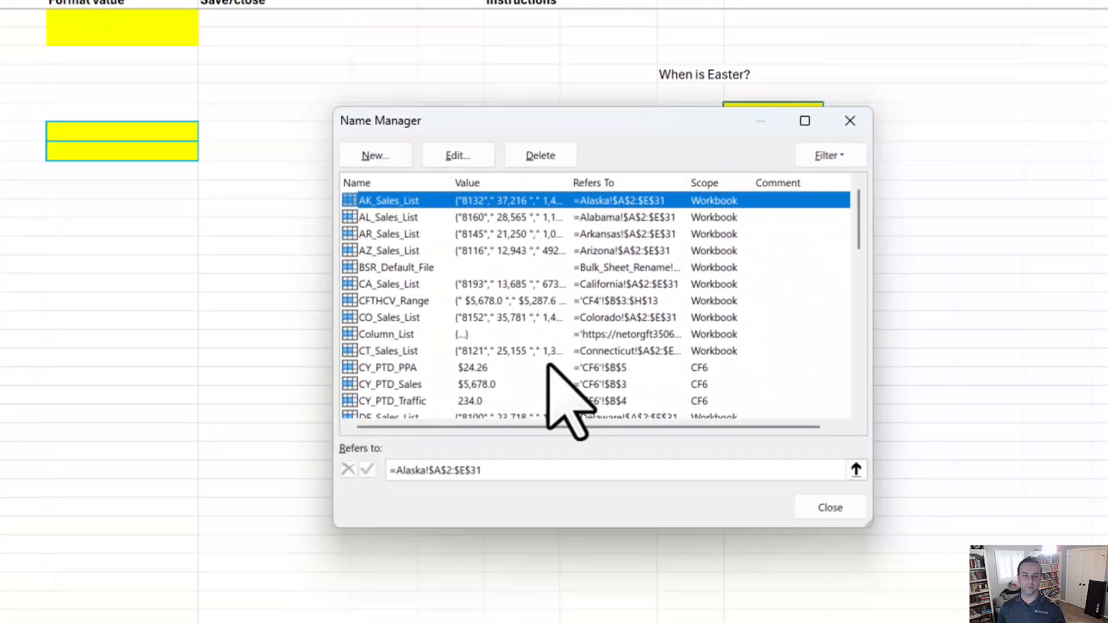
{"action": "scroll", "coordinate": [550, 367], "scroll_direction": "down", "scroll_amount": 6}
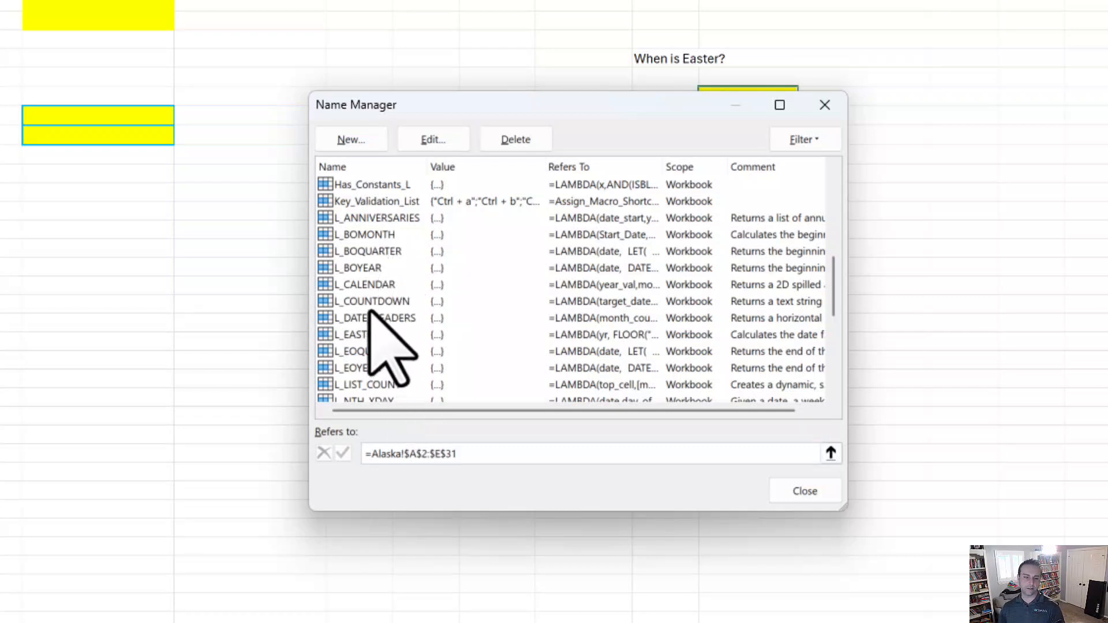
Enter =L_EASTER(K7) in L7 to get Easter 4/20/2025, then move to the References sheet.
{"action": "left_click", "coordinate": [824, 485]}
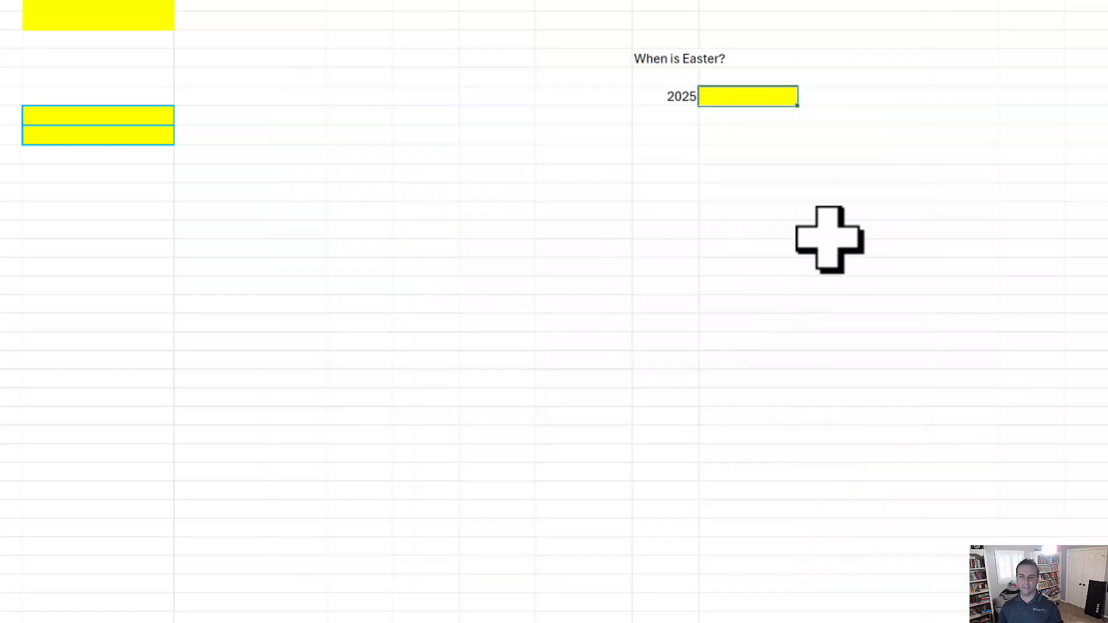
{"action": "type", "text": "=L_E"}
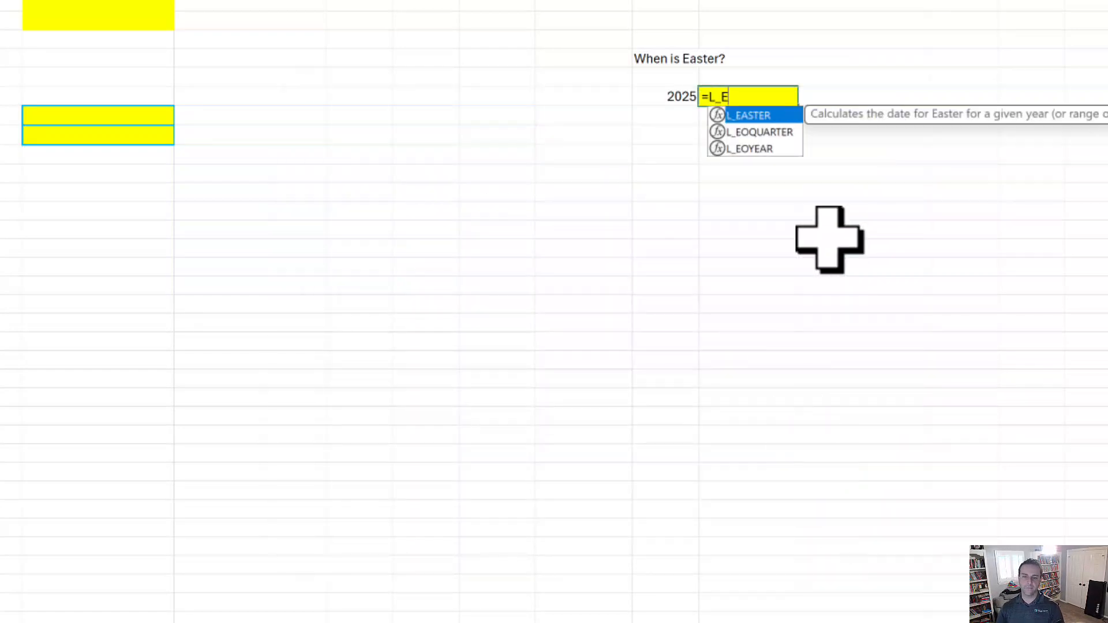
{"action": "key", "text": "Tab"}
{"action": "key", "text": "Left"}
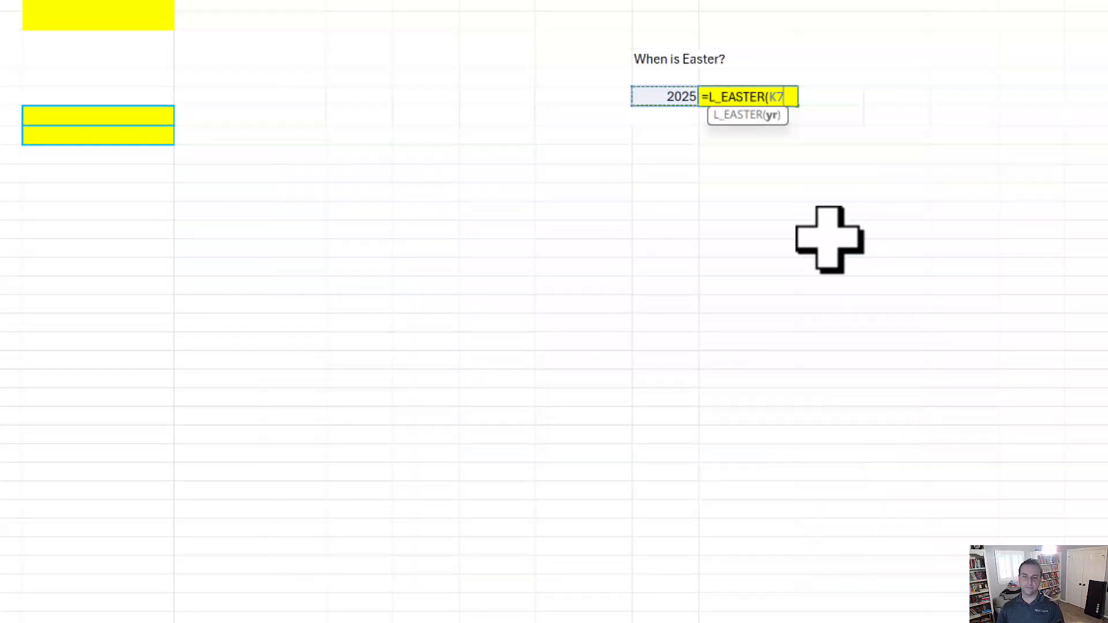
{"action": "key", "text": "Return"}
{"action": "key", "text": "Up"}
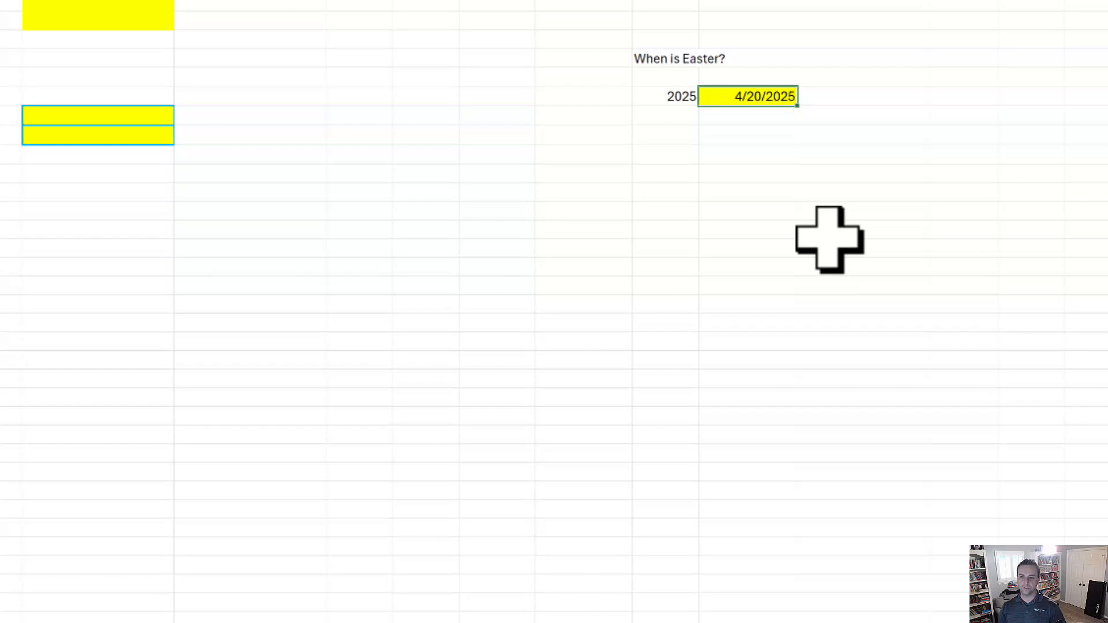
{"action": "key", "text": "ctrl+Page_Down"}
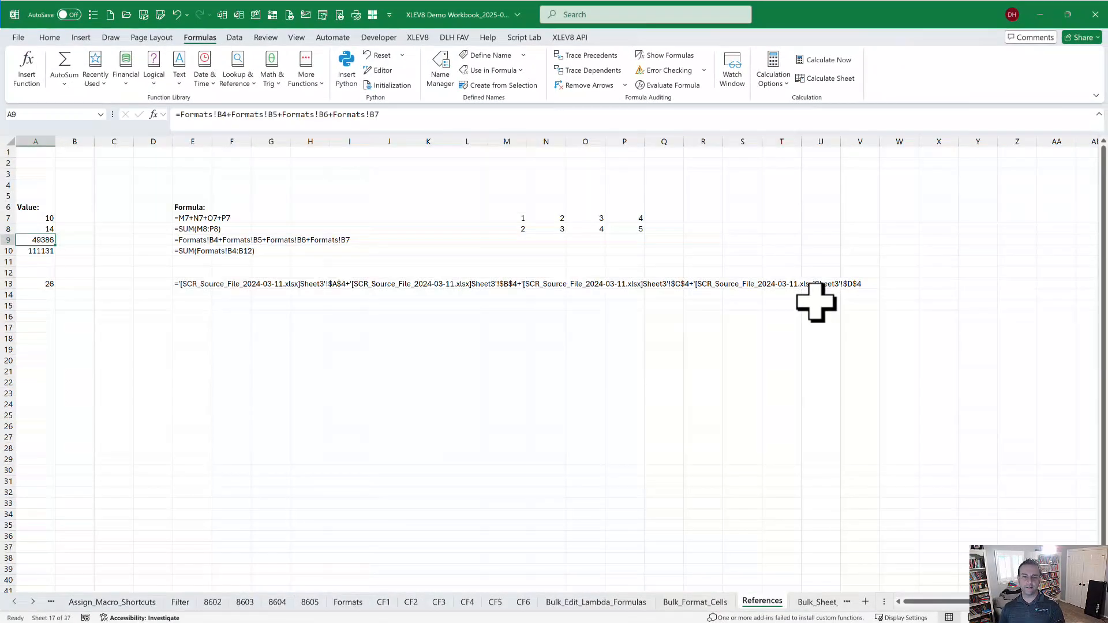
{"action": "key", "text": "Up"}
{"action": "key", "text": "Up"}
{"action": "key", "text": "ctrl+shift+r"}
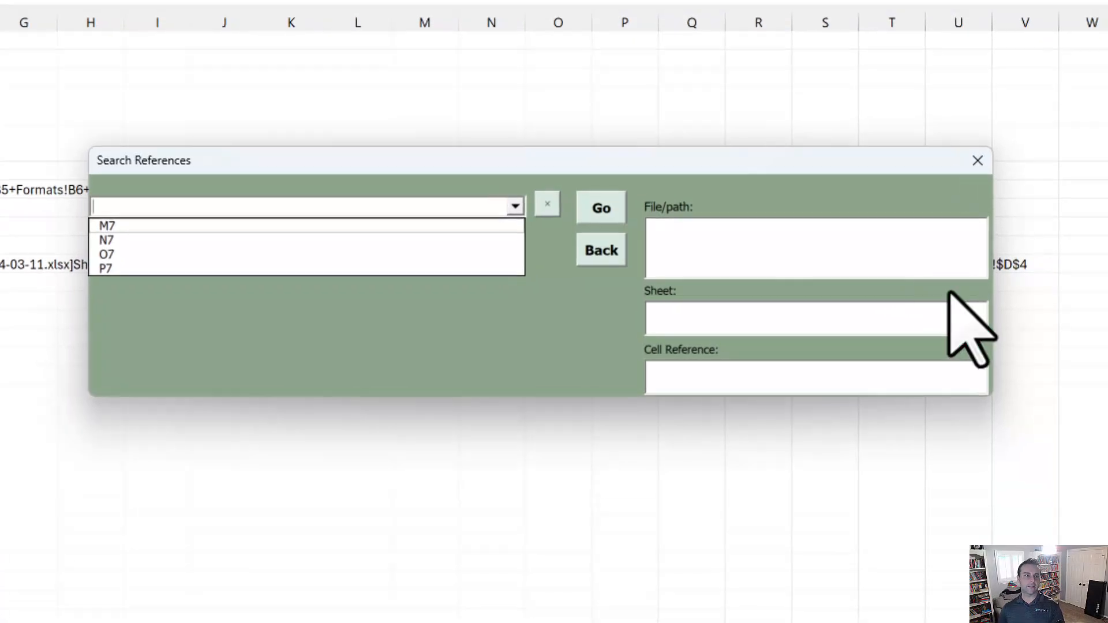
{"action": "key", "text": "Down"}
{"action": "key", "text": "Down"}
{"action": "key", "text": "Down"}
{"action": "key", "text": "Down"}
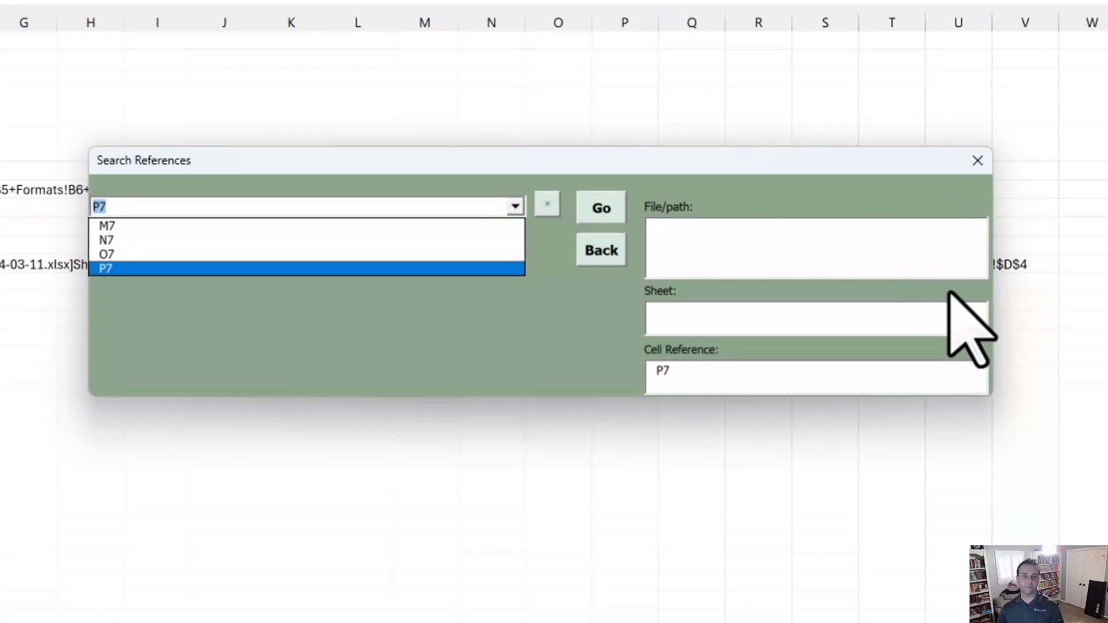
{"action": "key", "text": "Up"}
{"action": "key", "text": "Up"}
{"action": "key", "text": "Up"}
{"action": "key", "text": "BackSpace"}
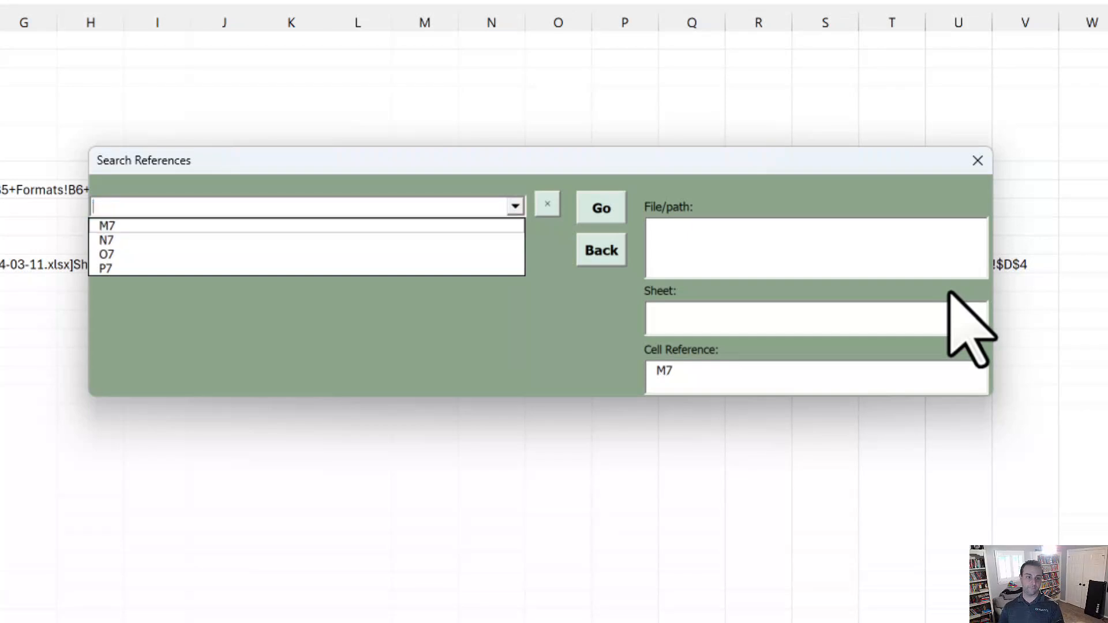
{"action": "key", "text": "Escape"}
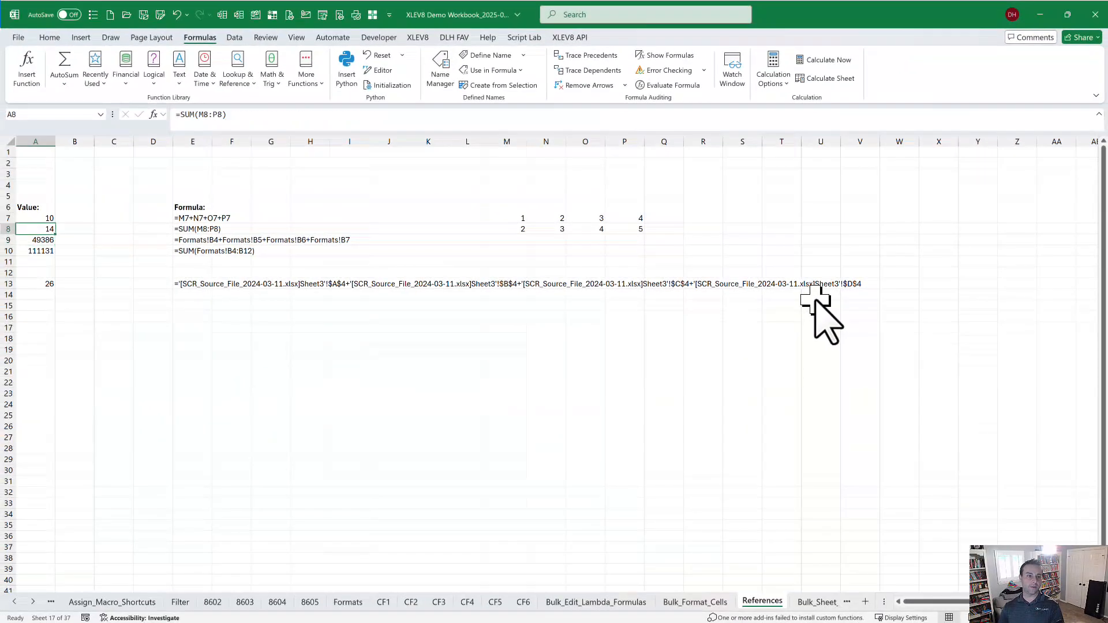
{"action": "key", "text": "Down"}
{"action": "key", "text": "ctrl+shift+r"}
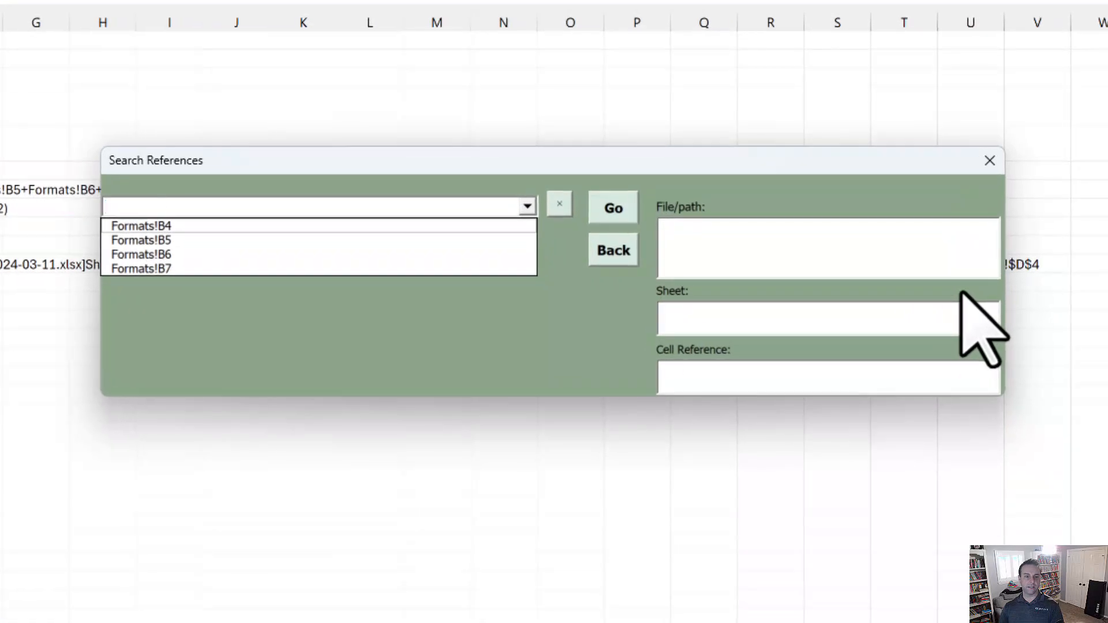
{"action": "key", "text": "Down"}
{"action": "key", "text": "Down"}
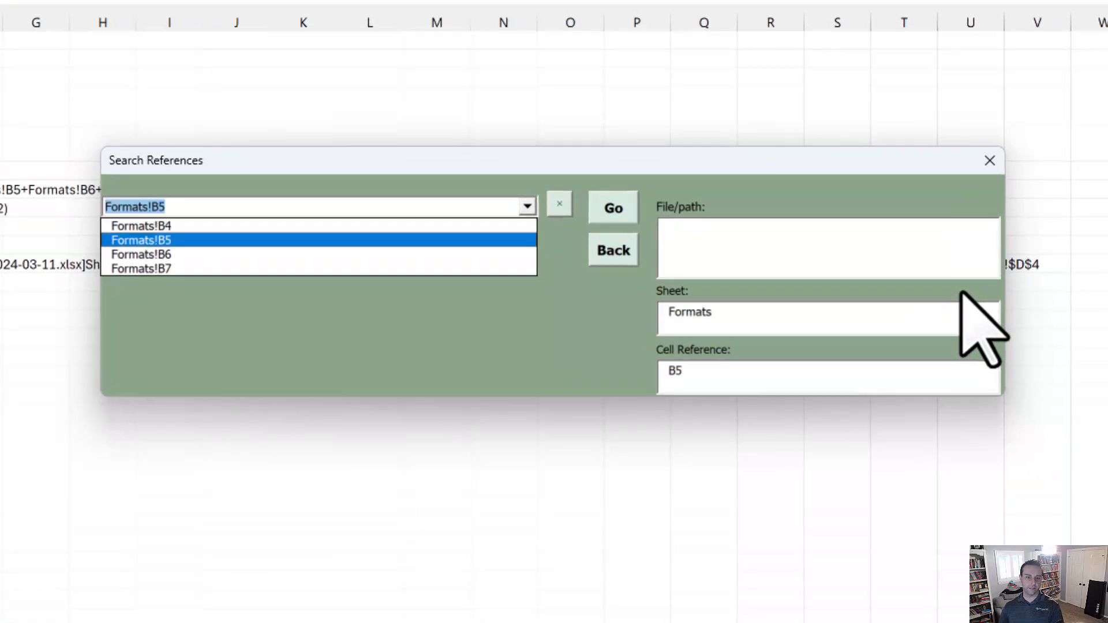
{"action": "key", "text": "Down"}
{"action": "key", "text": "Return"}
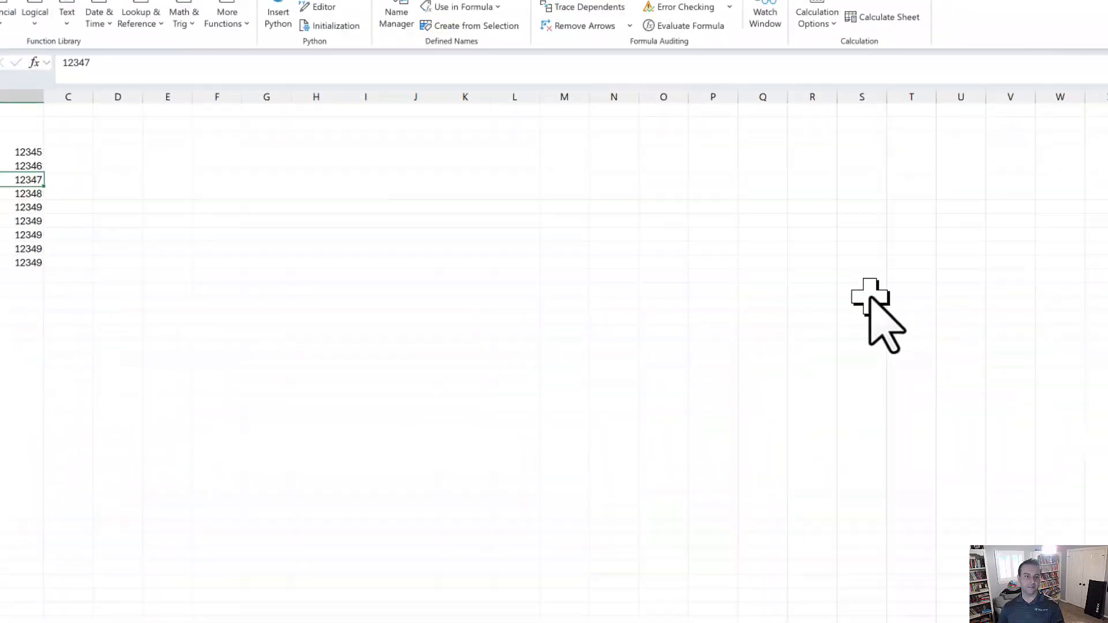
{"action": "key", "text": "ctrl+shift+r"}
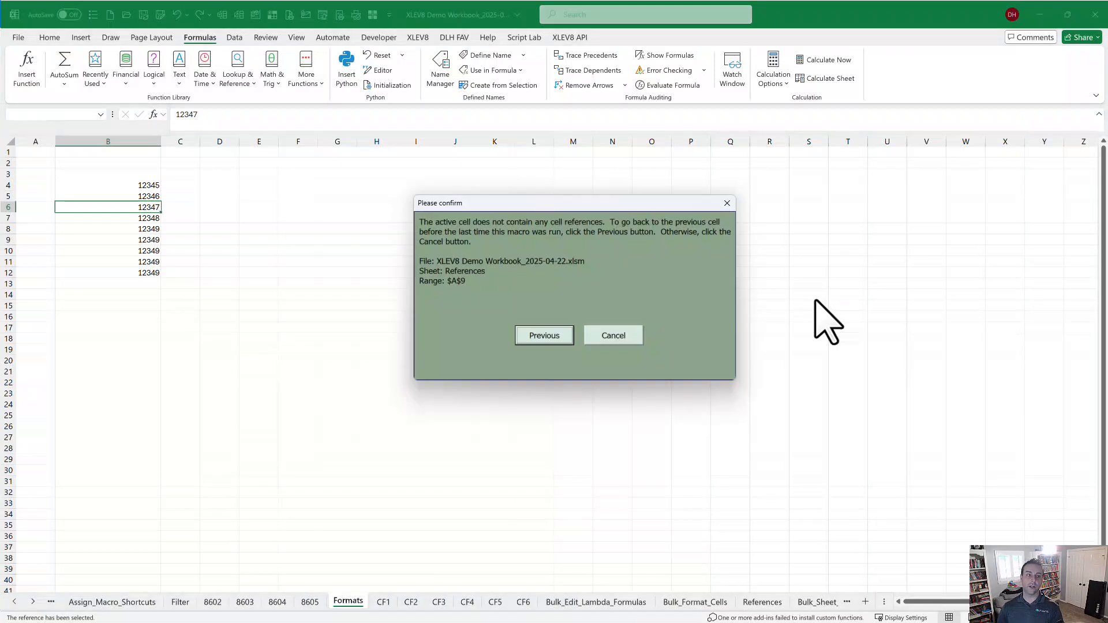
{"action": "key", "text": "Return"}
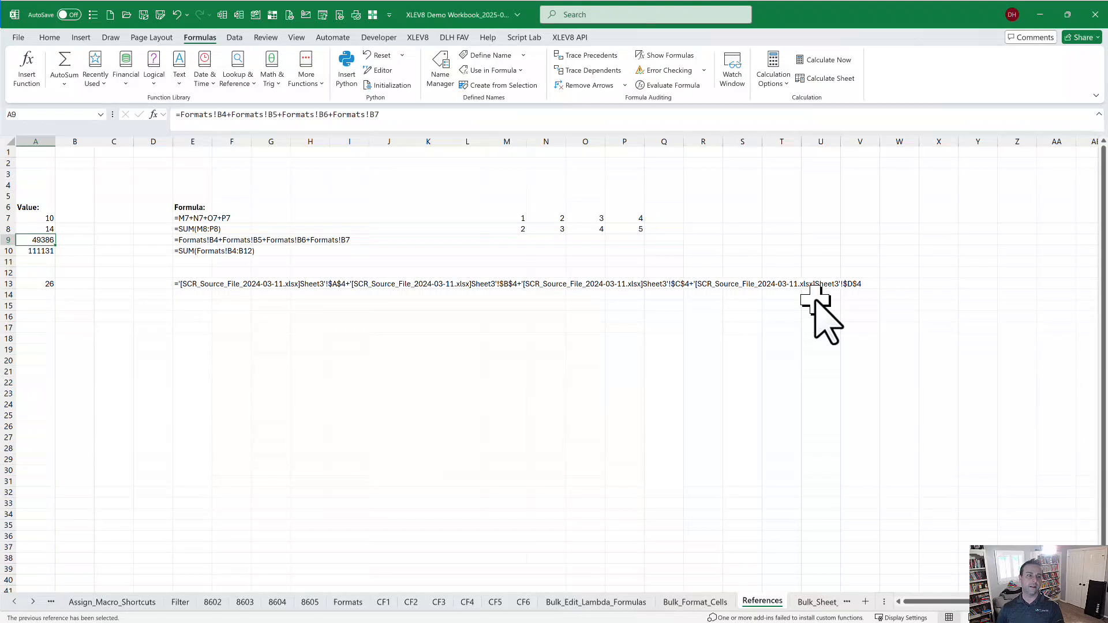
{"action": "key", "text": "Down"}
{"action": "key", "text": "Down"}
{"action": "key", "text": "Down"}
{"action": "key", "text": "Down"}
{"action": "key", "text": "ctrl+shift+r"}
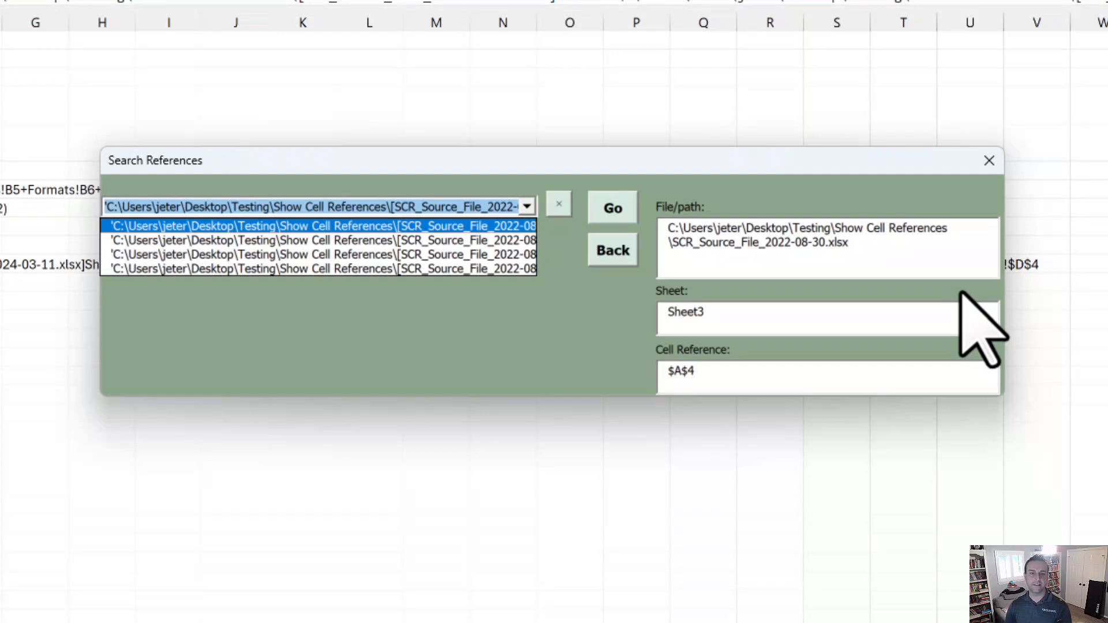
{"action": "key", "text": "Escape"}
{"action": "key", "text": "Escape"}
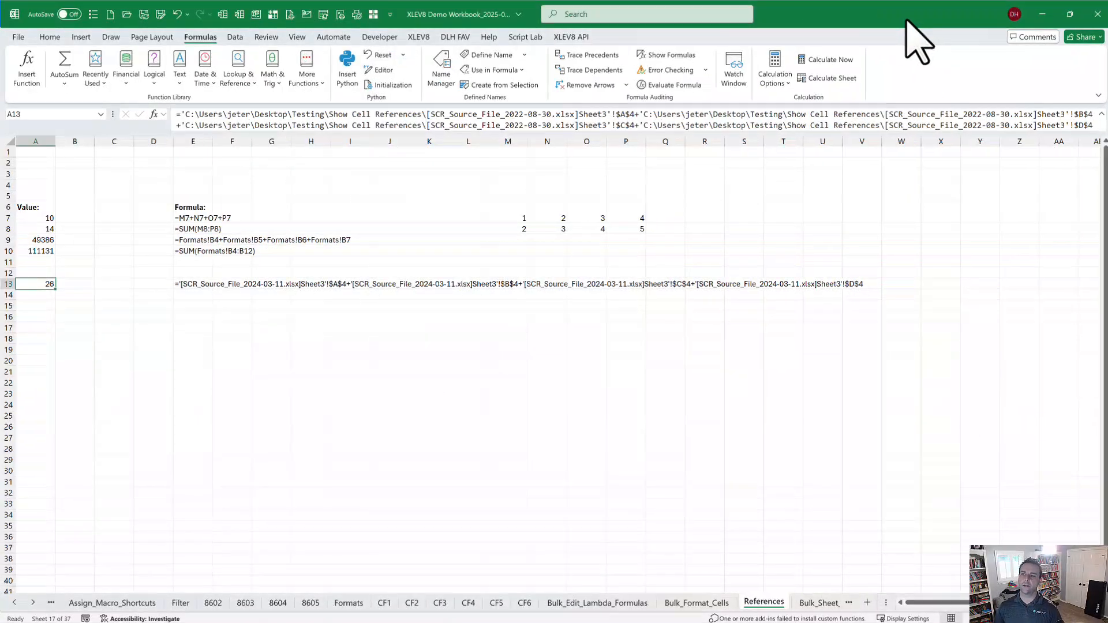
Move to the Bulk_Sheet_Rename sheet listing old state names and new abbreviations.
{"action": "key", "text": "ctrl+Page_Down"}
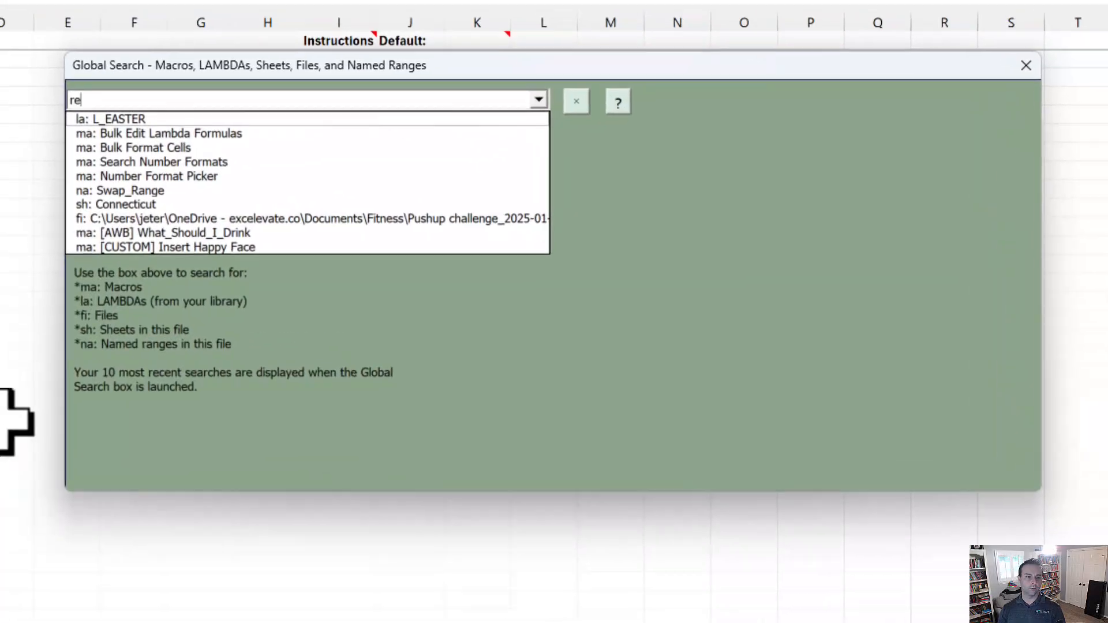
Run Bulk Sheet Rename to rename the ten state sheets to AL through GA.
{"action": "type", "text": "name"}
{"action": "key", "text": "Down"}
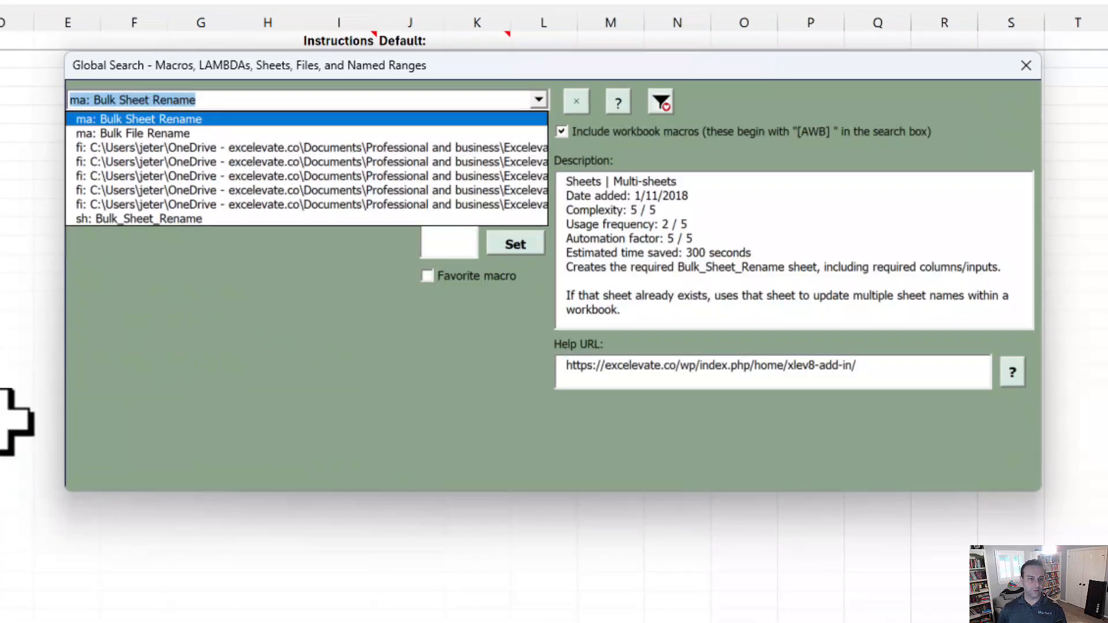
{"action": "key", "text": "Return"}
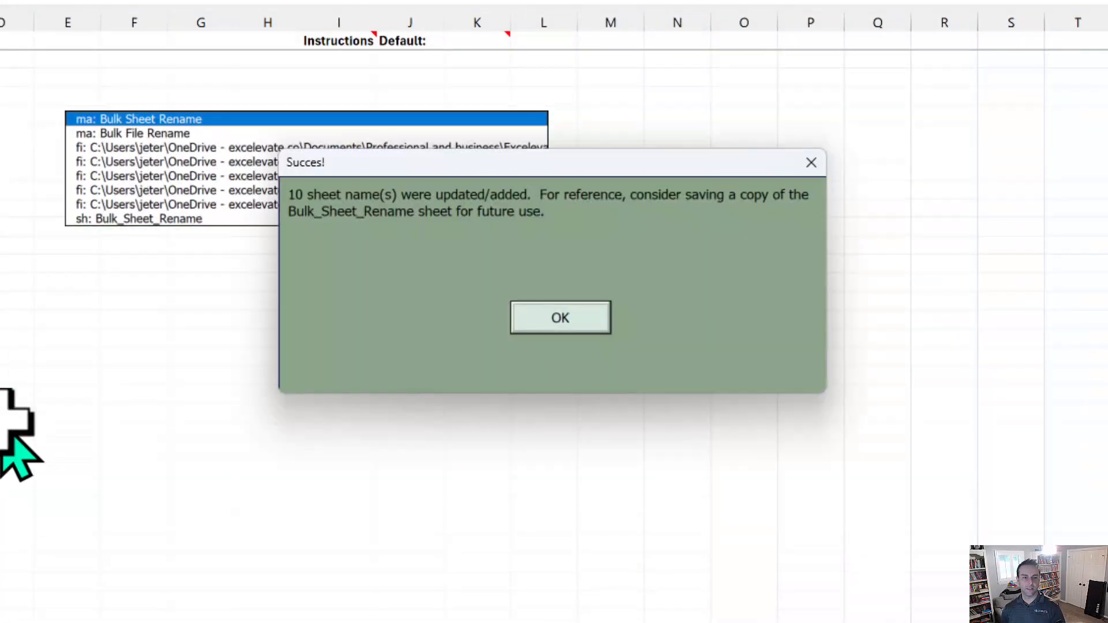
{"action": "key", "text": "Return"}
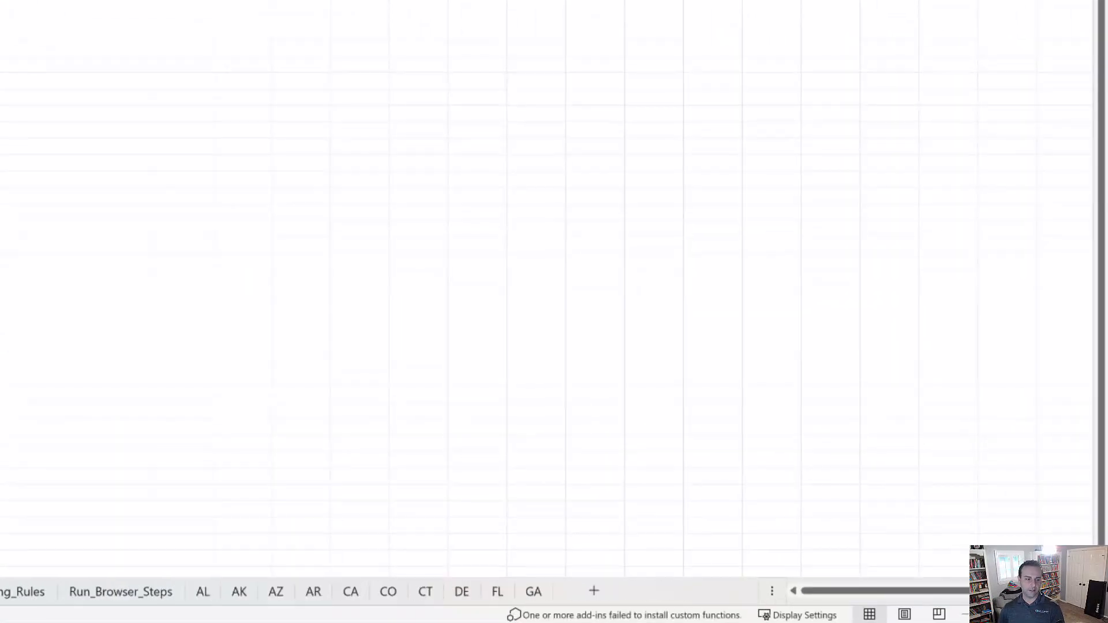
{"action": "left_click", "coordinate": [1, 592]}
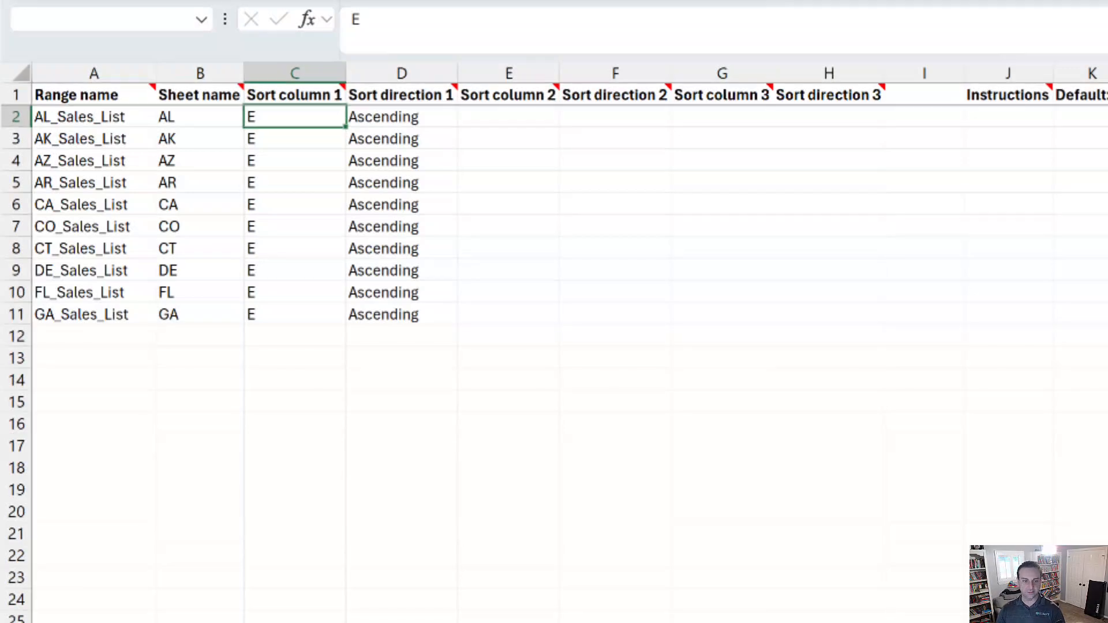
Run the Sort Ranges macro from Global Search to sort all 10 listed ranges by column E.
{"action": "key", "text": "ctrl+shift+s"}
{"action": "type", "text": "sort"}
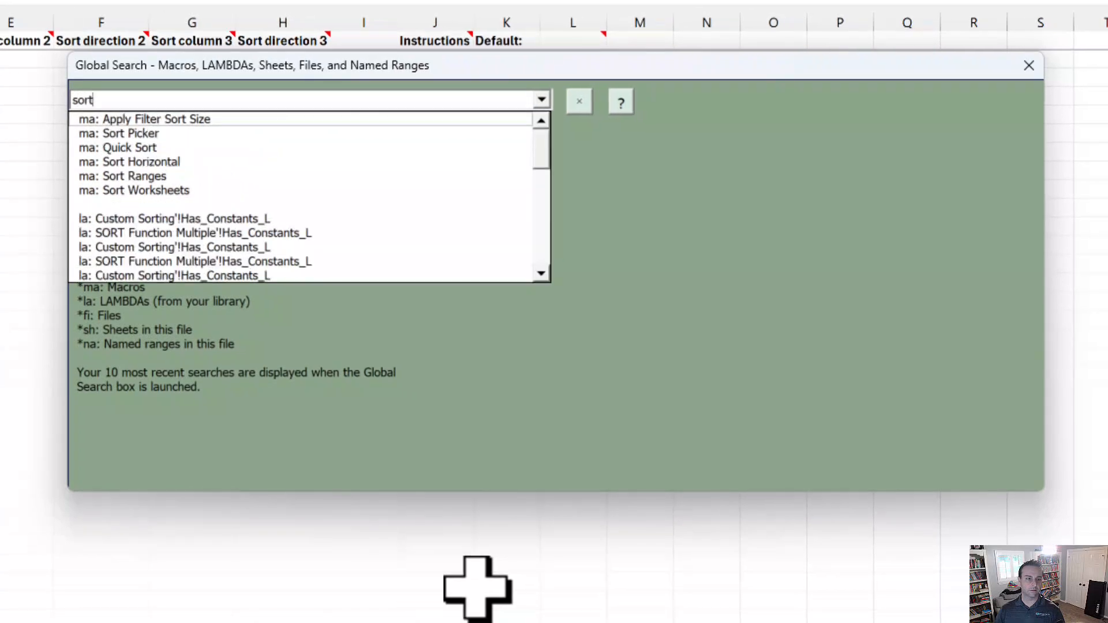
{"action": "type", "text": " ragn"}
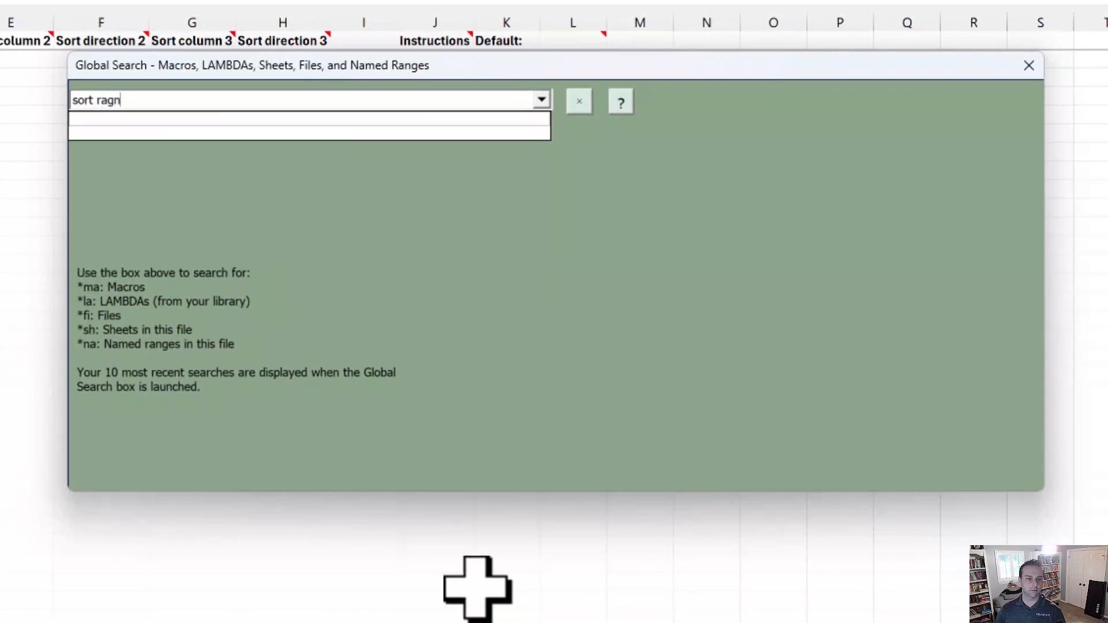
{"action": "key", "text": "BackSpace"}
{"action": "key", "text": "BackSpace"}
{"action": "type", "text": "n"}
{"action": "key", "text": "Down"}
{"action": "key", "text": "Return"}
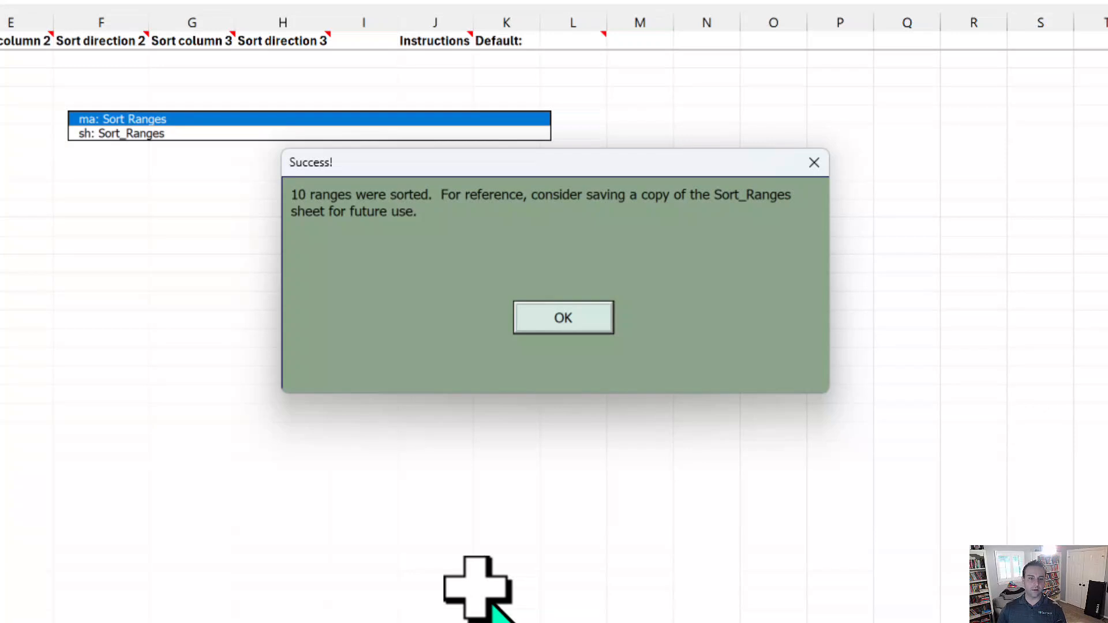
{"action": "key", "text": "Return"}
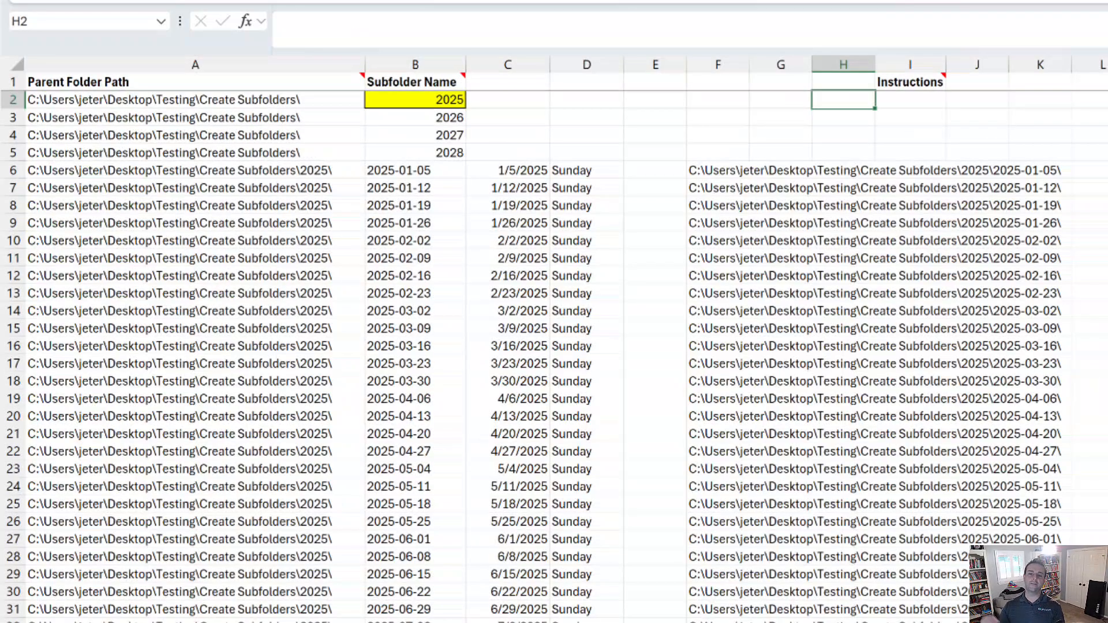
Check that the Create Subfolders folder is empty in File Explorer, then return to Excel.
{"action": "key", "text": "alt+Tab"}
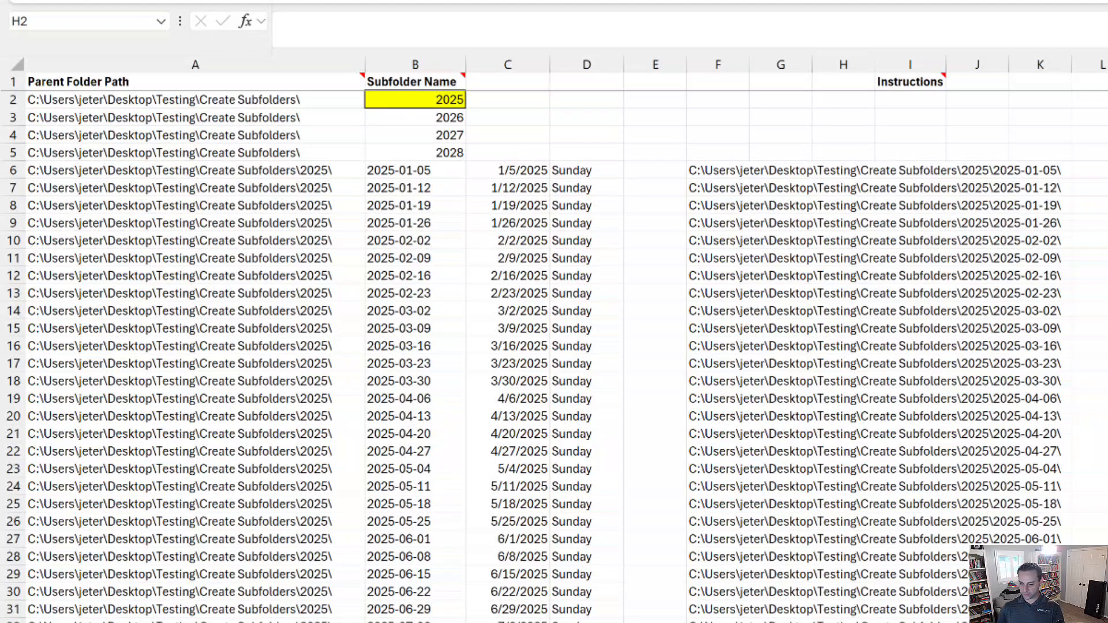
{"action": "key", "text": "alt+Tab"}
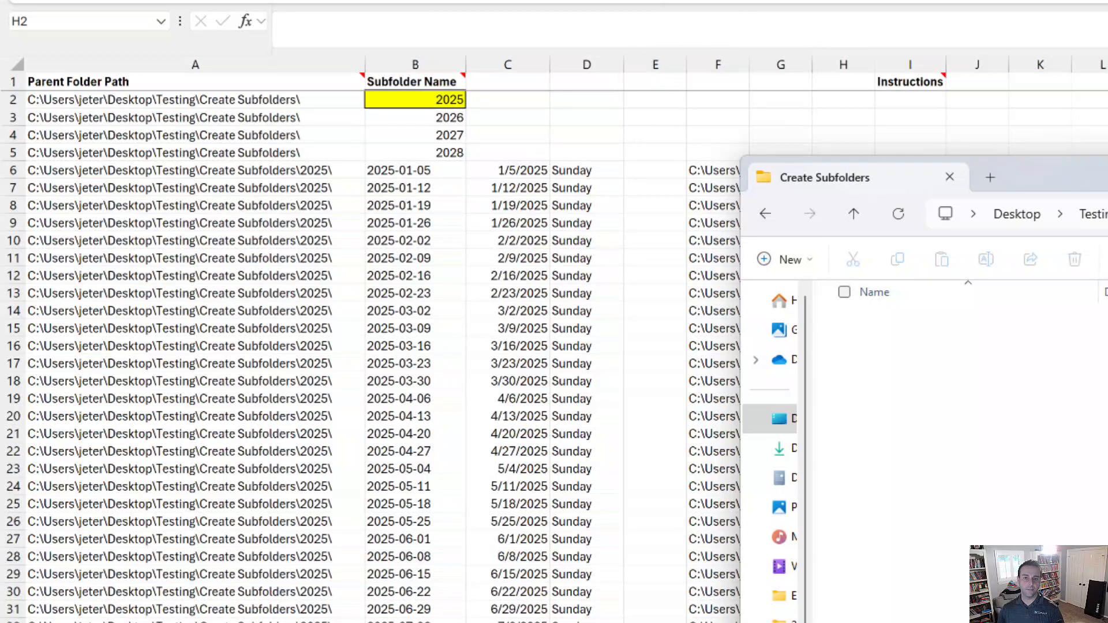
{"action": "left_click", "coordinate": [640, 1]}
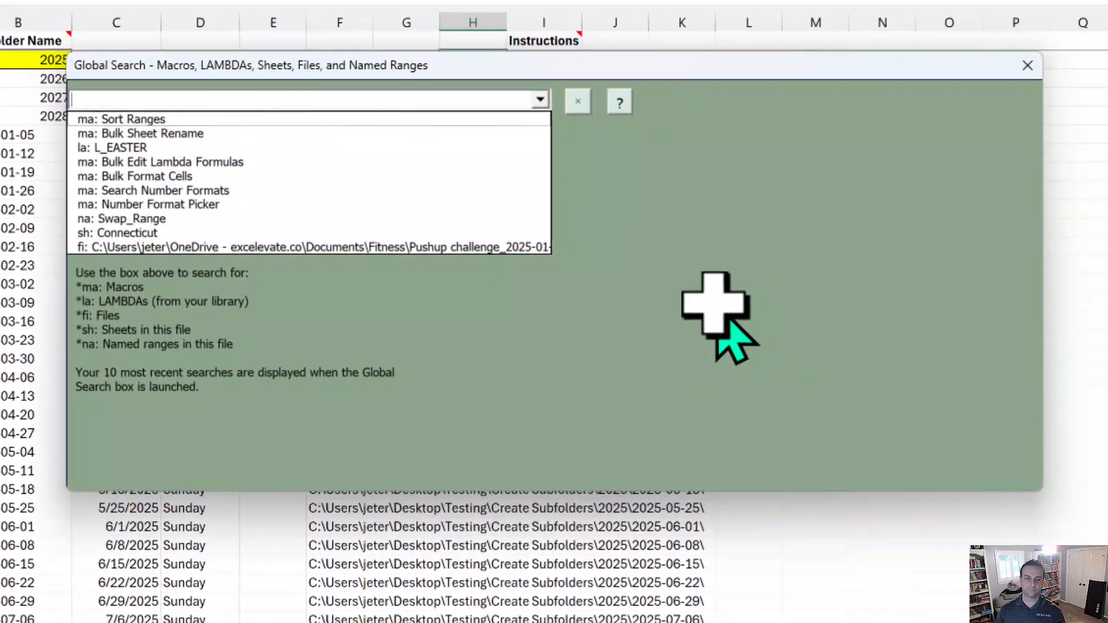
Run the Create Subfolders macro to build the year folders 2025 to 2028.
{"action": "type", "text": "subf"}
{"action": "key", "text": "Down"}
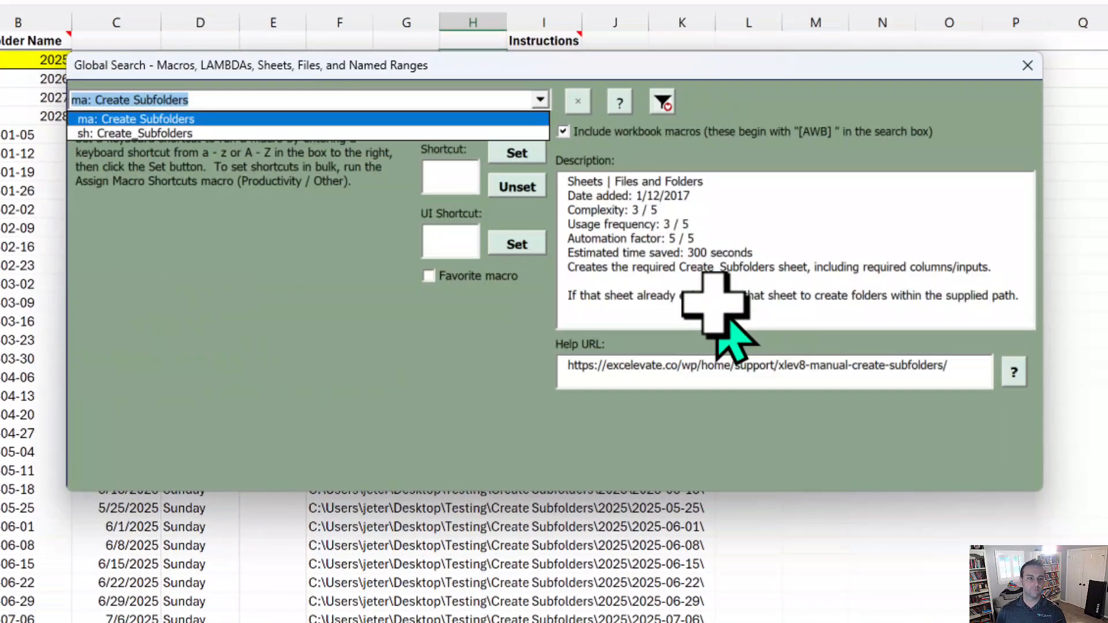
{"action": "key", "text": "Return"}
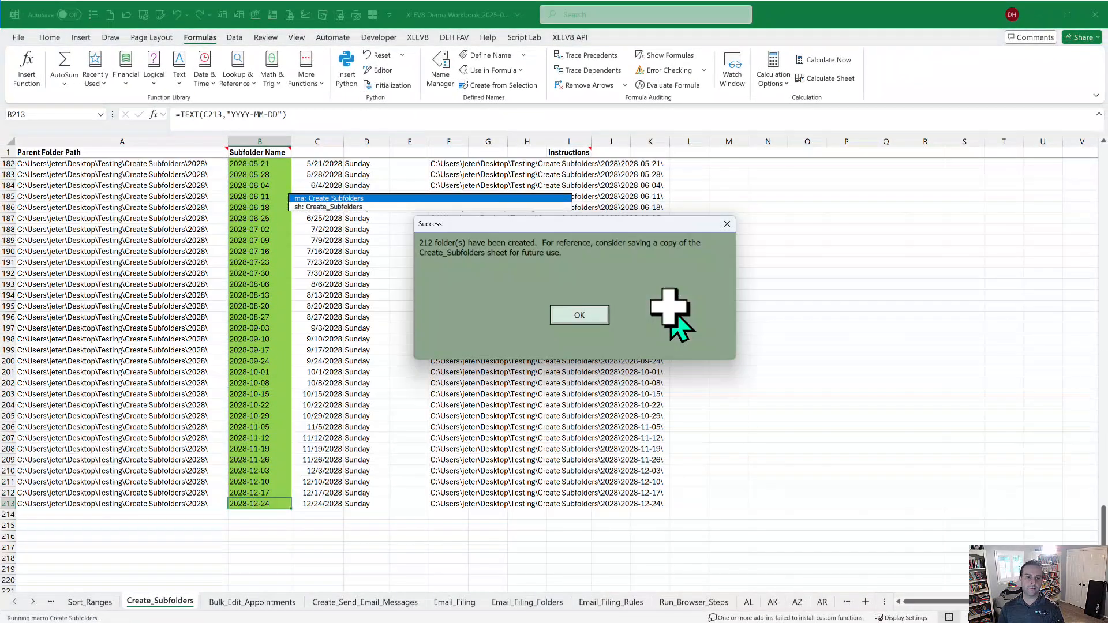
{"action": "key", "text": "Return"}
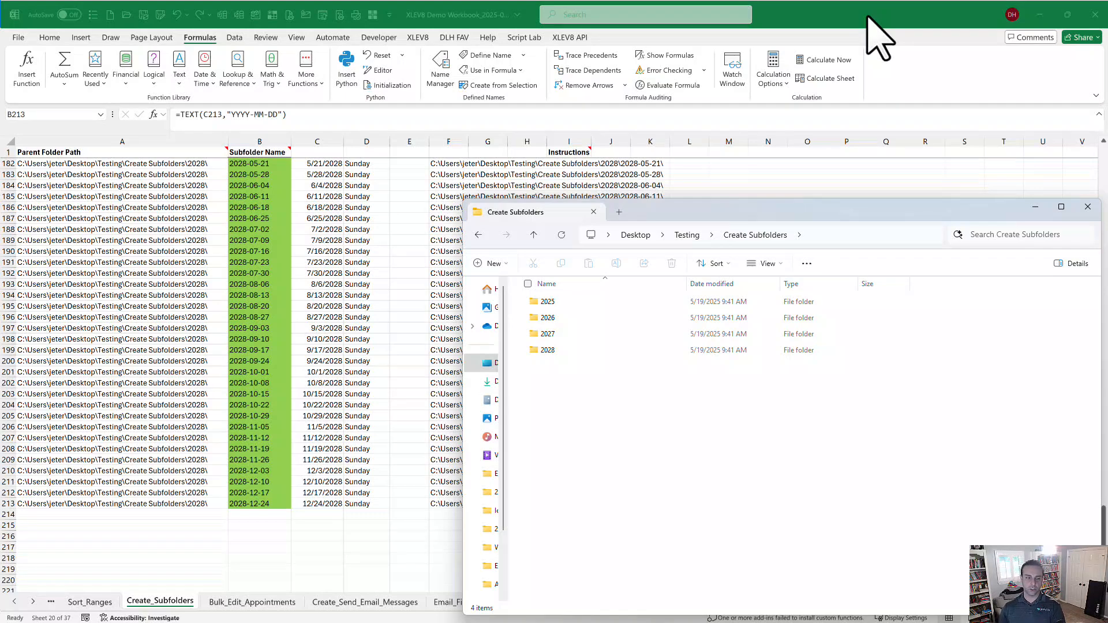
Review the subfolder names from the top of the list, then move to the Bulk_Edit_Appointments sheet.
{"action": "key", "text": "alt+Tab"}
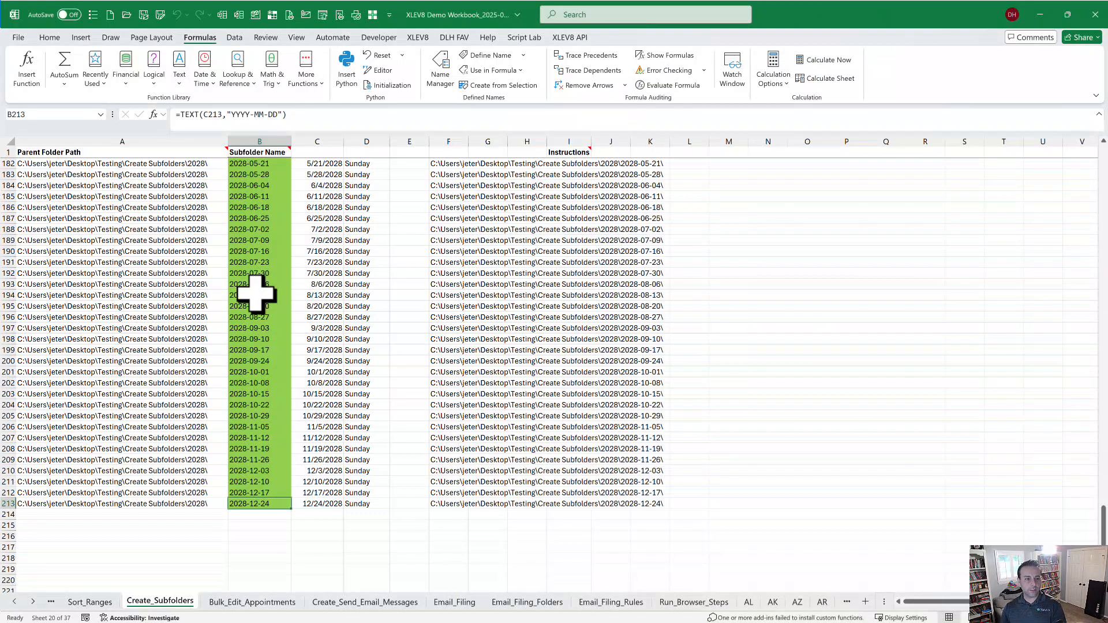
{"action": "key", "text": "ctrl+Home"}
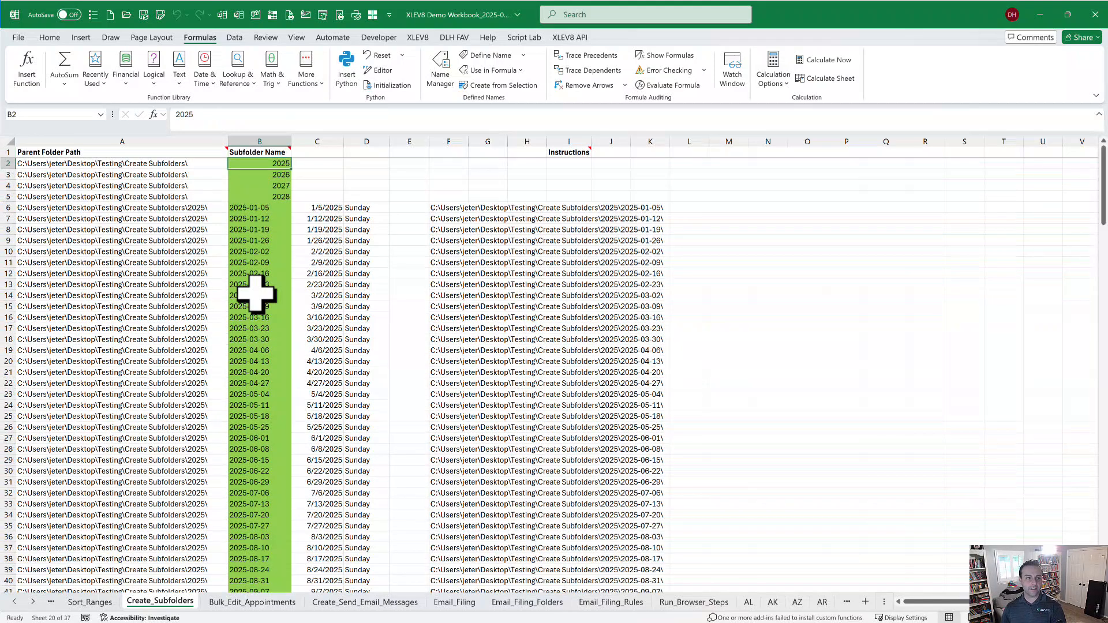
{"action": "key", "text": "Down"}
{"action": "key", "text": "Down"}
{"action": "key", "text": "Down"}
{"action": "key", "text": "Down"}
{"action": "key", "text": "Down"}
{"action": "key", "text": "Down"}
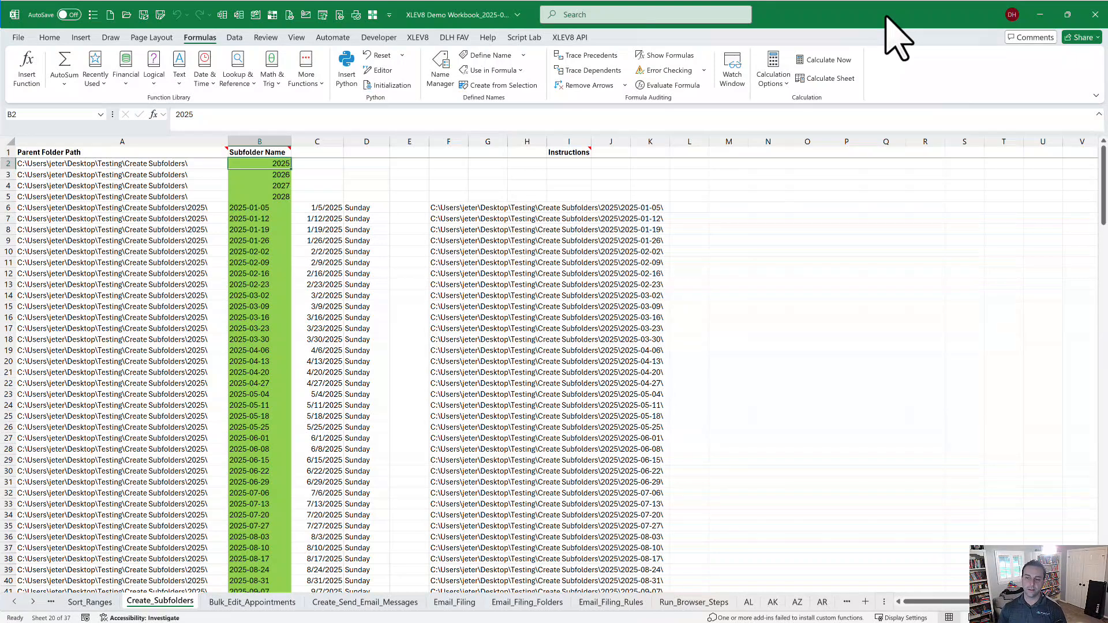
{"action": "key", "text": "ctrl+Page_Down"}
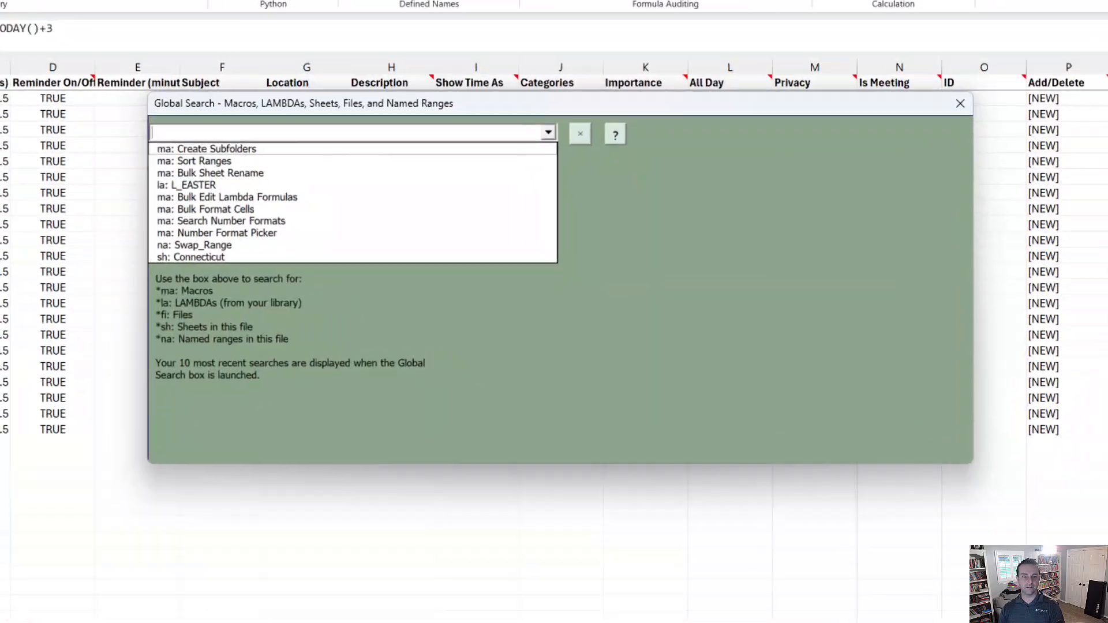
Import the 22 appointments into Outlook with the Bulk Edit Appointments macro.
{"action": "type", "text": "apoint"}
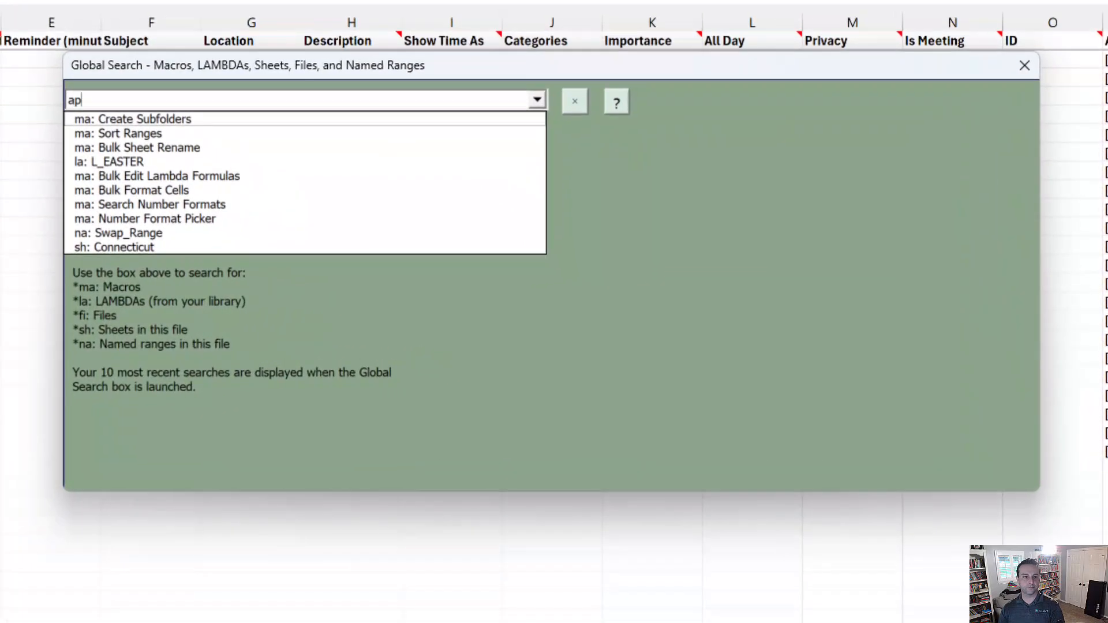
{"action": "key", "text": "BackSpace"}
{"action": "key", "text": "BackSpace"}
{"action": "key", "text": "BackSpace"}
{"action": "key", "text": "BackSpace"}
{"action": "type", "text": "p"}
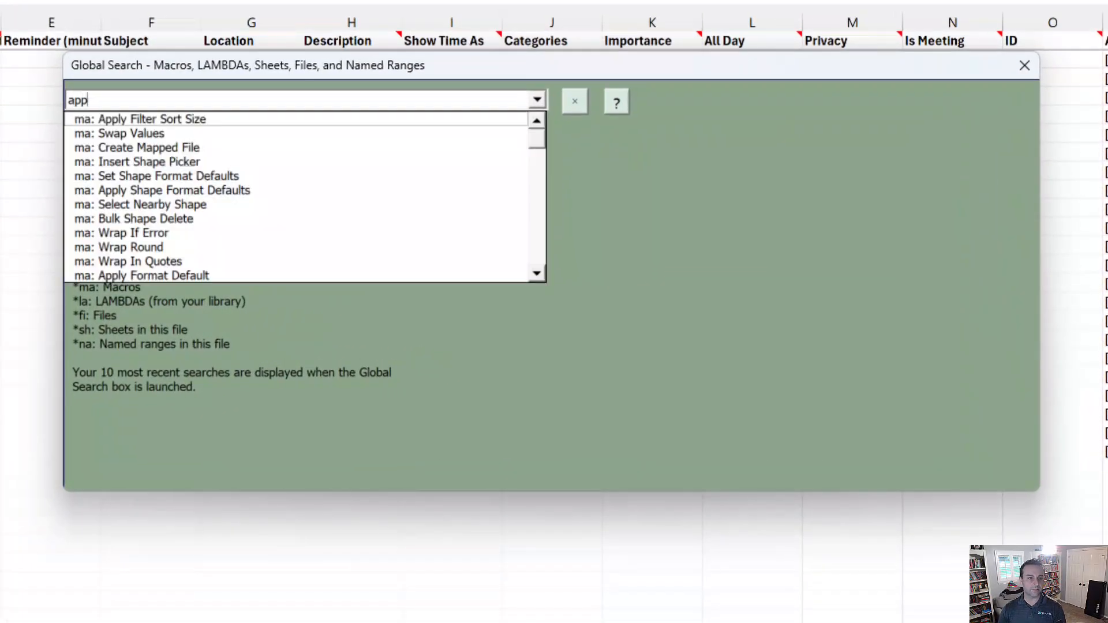
{"action": "type", "text": "oint"}
{"action": "key", "text": "Down"}
{"action": "key", "text": "Down"}
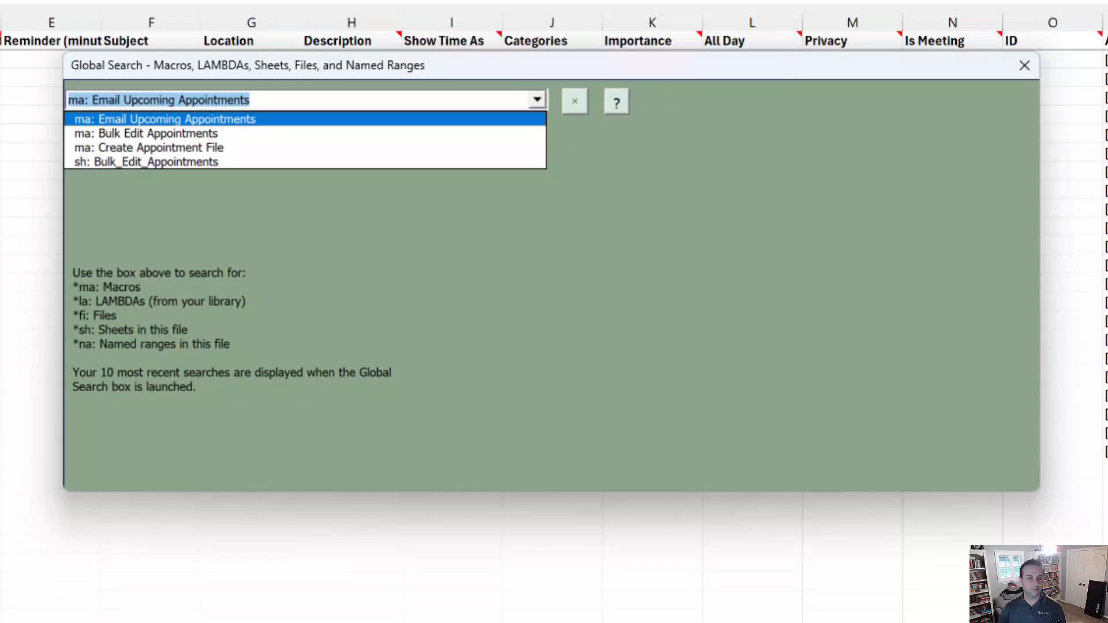
{"action": "key", "text": "Return"}
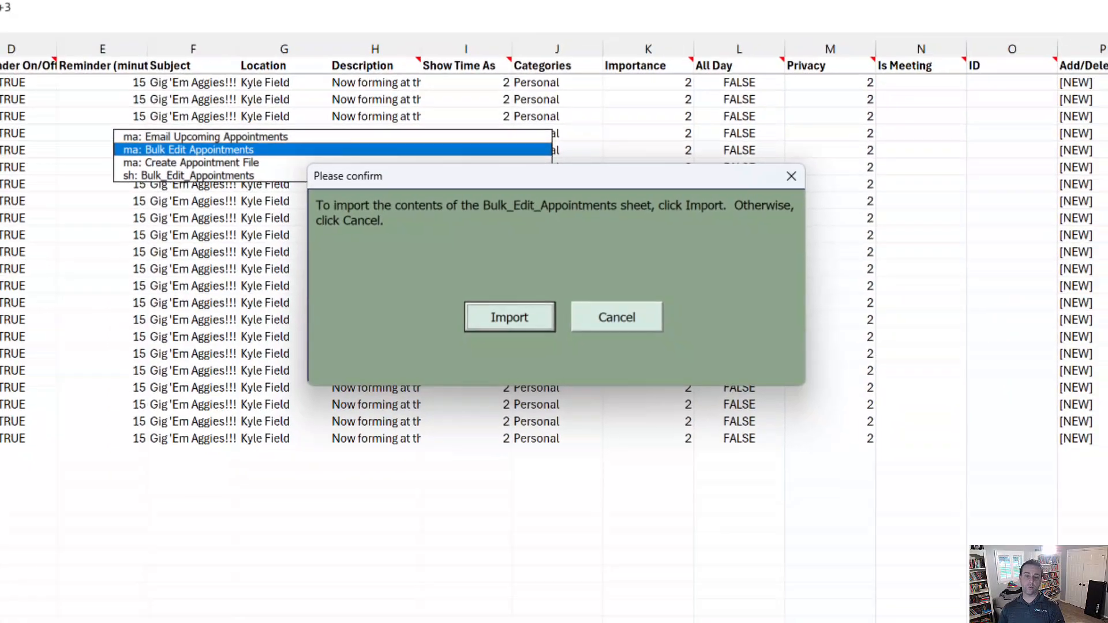
{"action": "key", "text": "Return"}
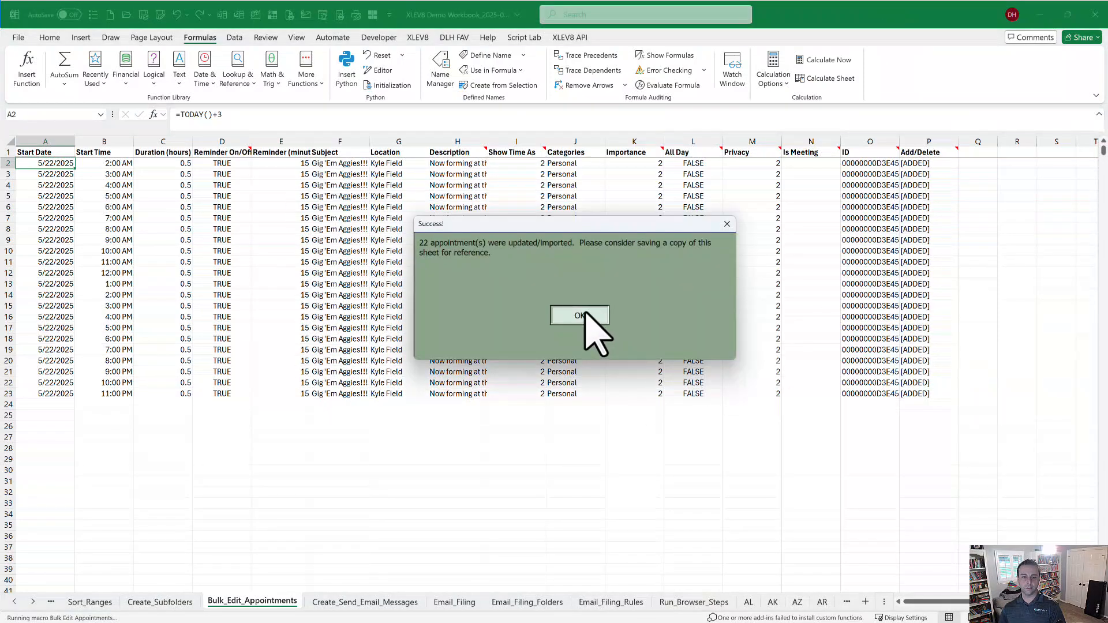
{"action": "left_click", "coordinate": [585, 314]}
Verify the imported appointments in the Outlook calendar, then return to the Add/Delete column.
{"action": "key", "text": "alt+Tab"}
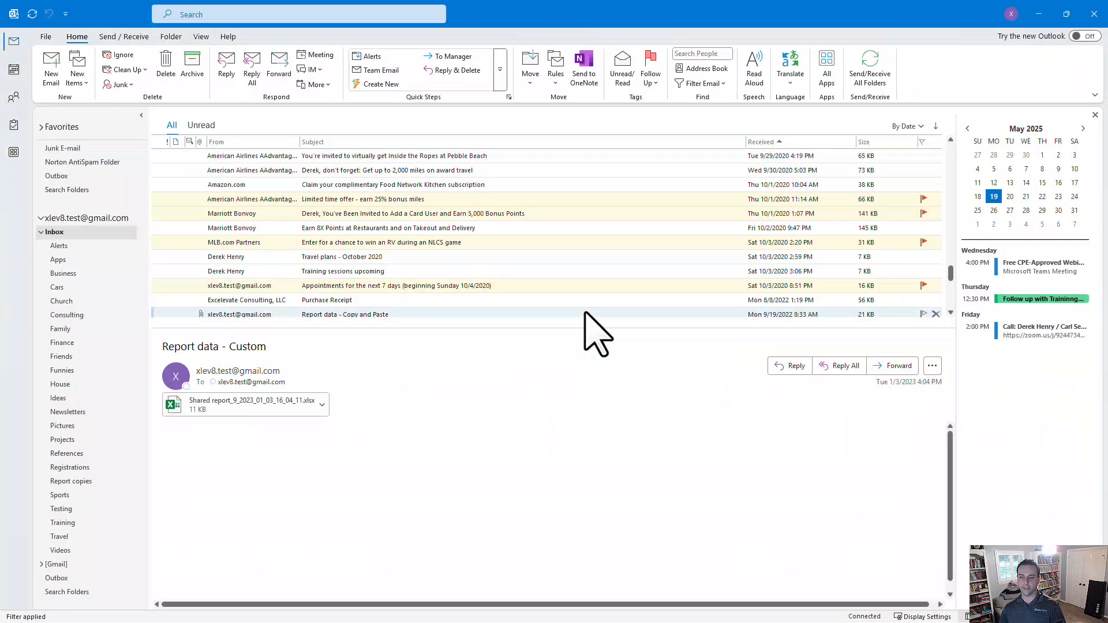
{"action": "left_click", "coordinate": [1029, 481]}
{"action": "left_click", "coordinate": [1017, 196]}
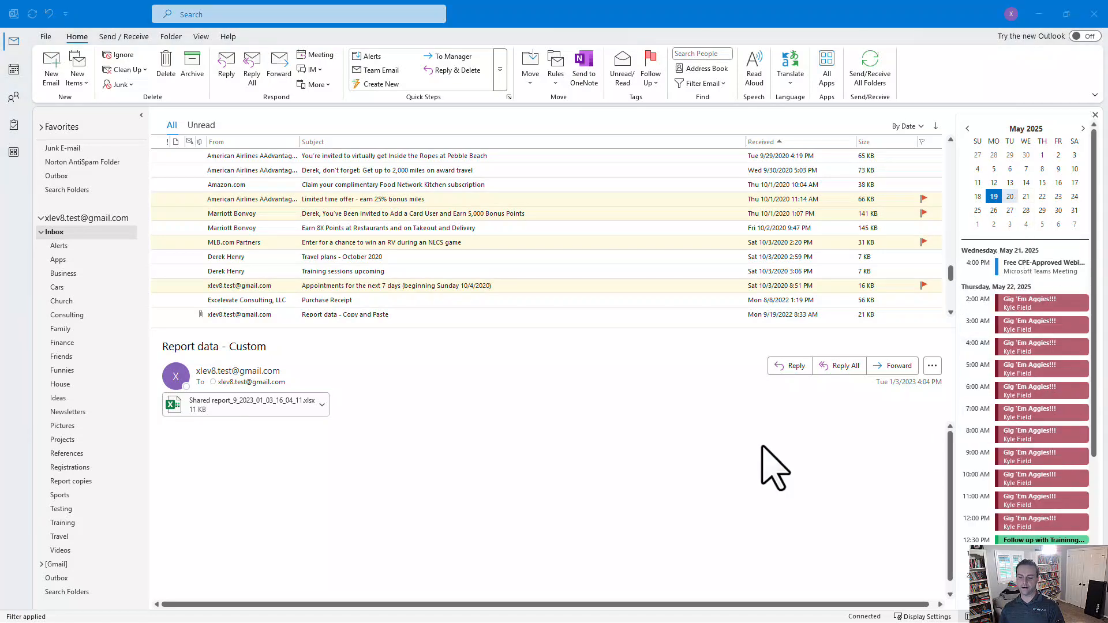
{"action": "key", "text": "alt+Tab"}
{"action": "left_click", "coordinate": [908, 174]}
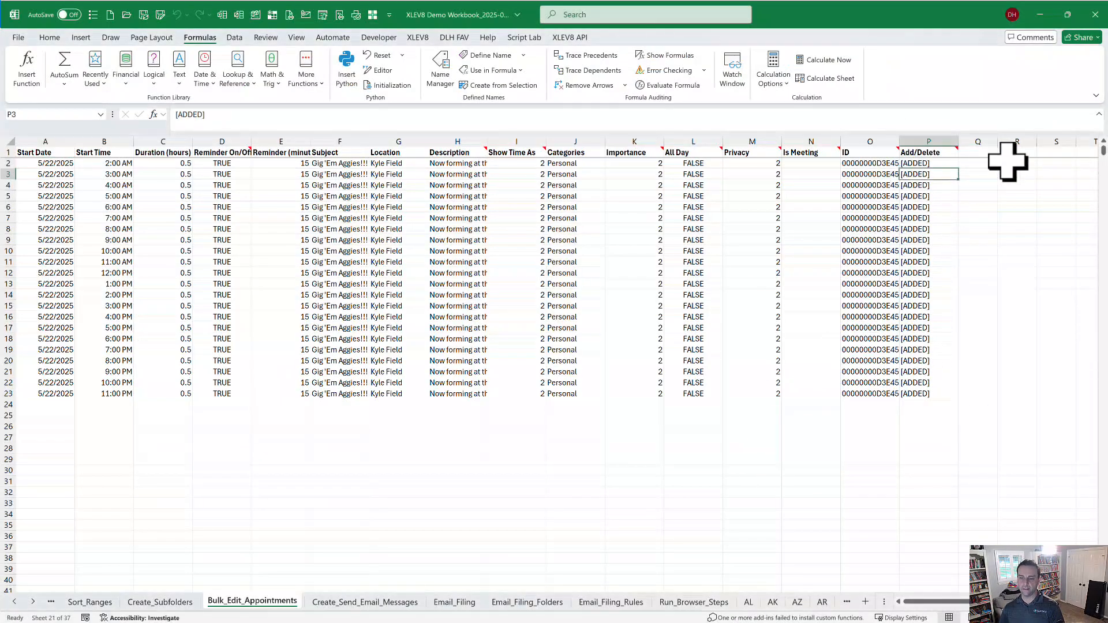
Fill the Add/Delete cells P2 through P23 with [DELETE].
{"action": "key", "text": "Up"}
{"action": "type", "text": "[D"}
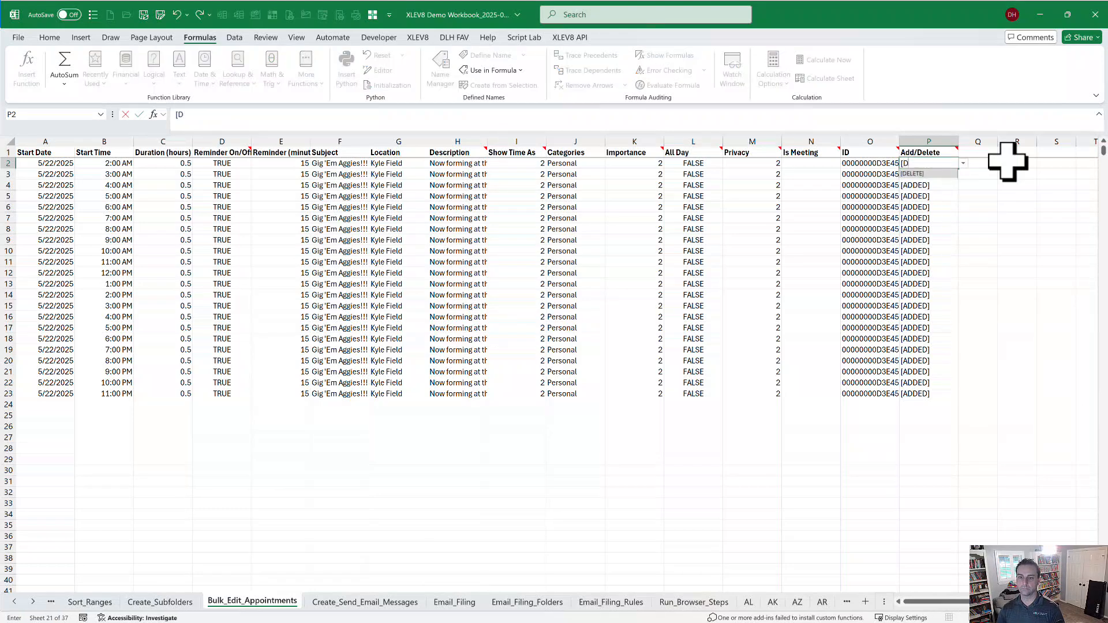
{"action": "key", "text": "Return"}
{"action": "key", "text": "Up"}
{"action": "key", "text": "ctrl+c"}
{"action": "key", "text": "ctrl+shift+Down"}
{"action": "key", "text": "ctrl+v"}
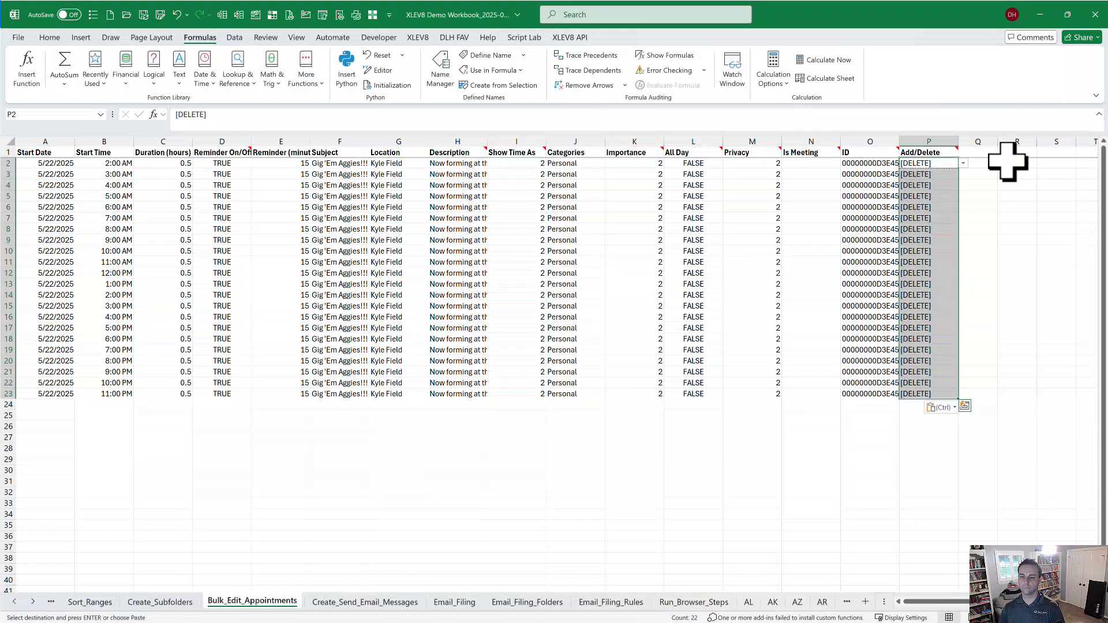
{"action": "key", "text": "Escape"}
{"action": "key", "text": "Left"}
{"action": "key", "text": "Right"}
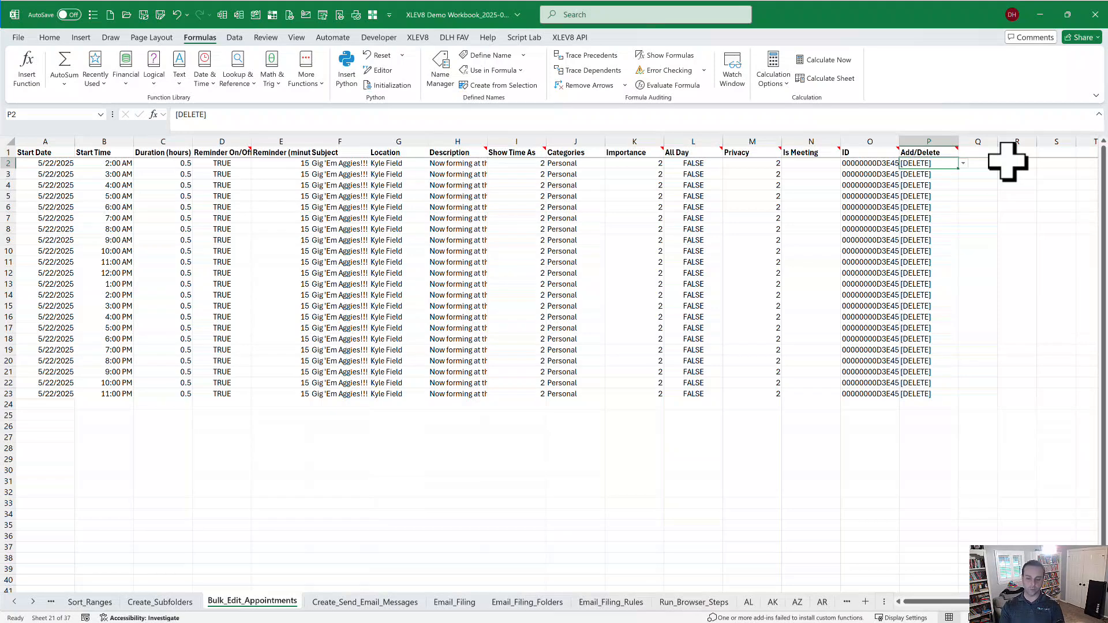
Run Bulk Edit Appointments to remove the 22 appointments from the Outlook calendar.
{"action": "key", "text": "ctrl+shift+m"}
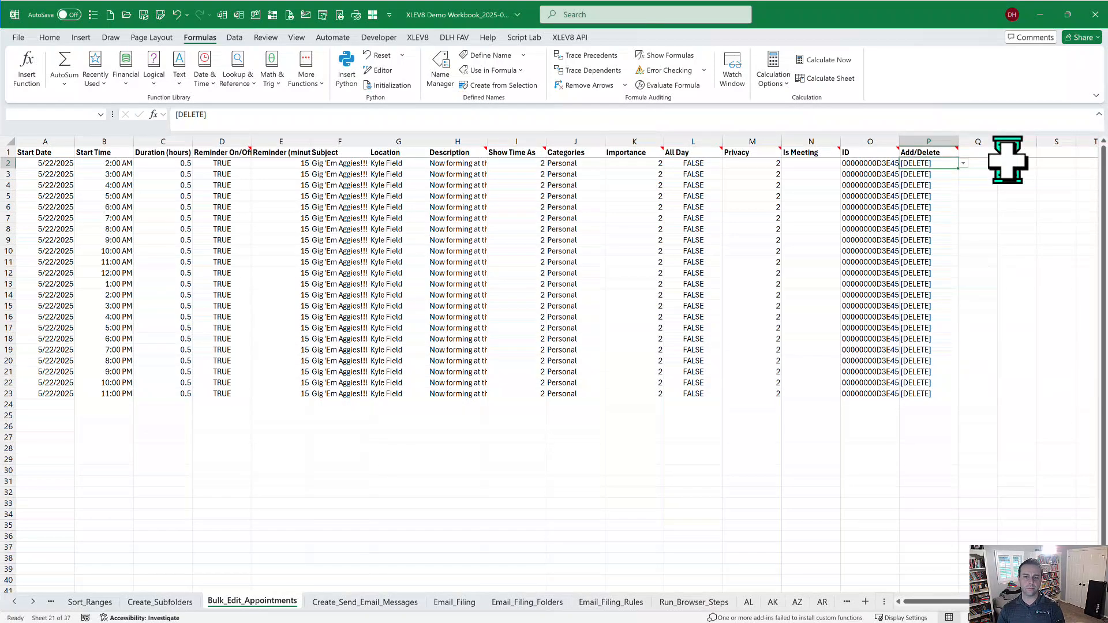
{"action": "type", "text": "app"}
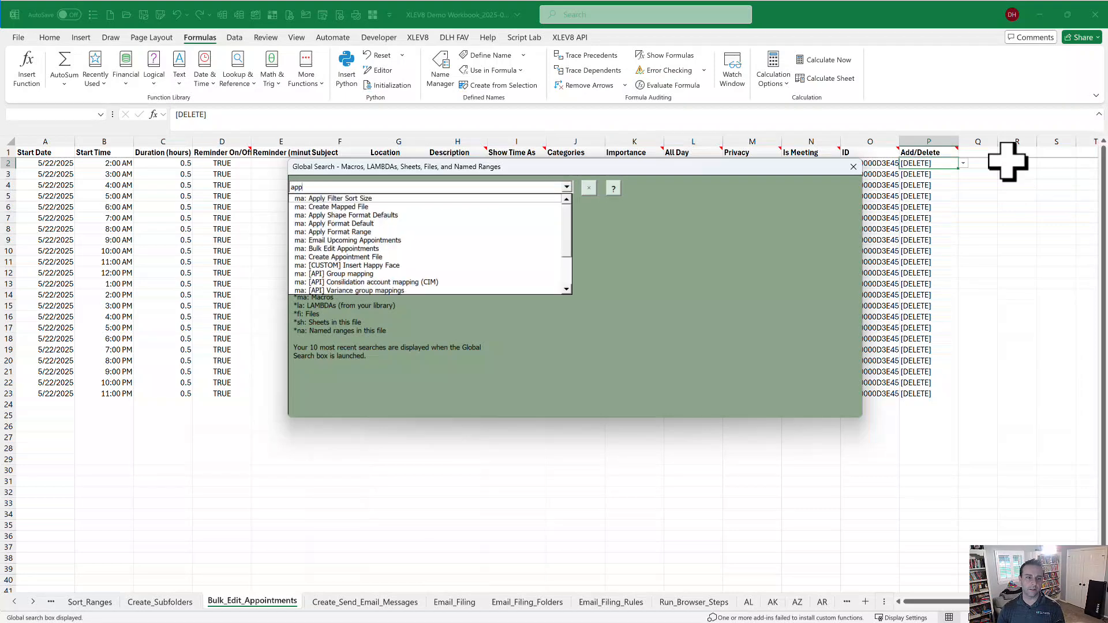
{"action": "type", "text": "i"}
{"action": "key", "text": "BackSpace"}
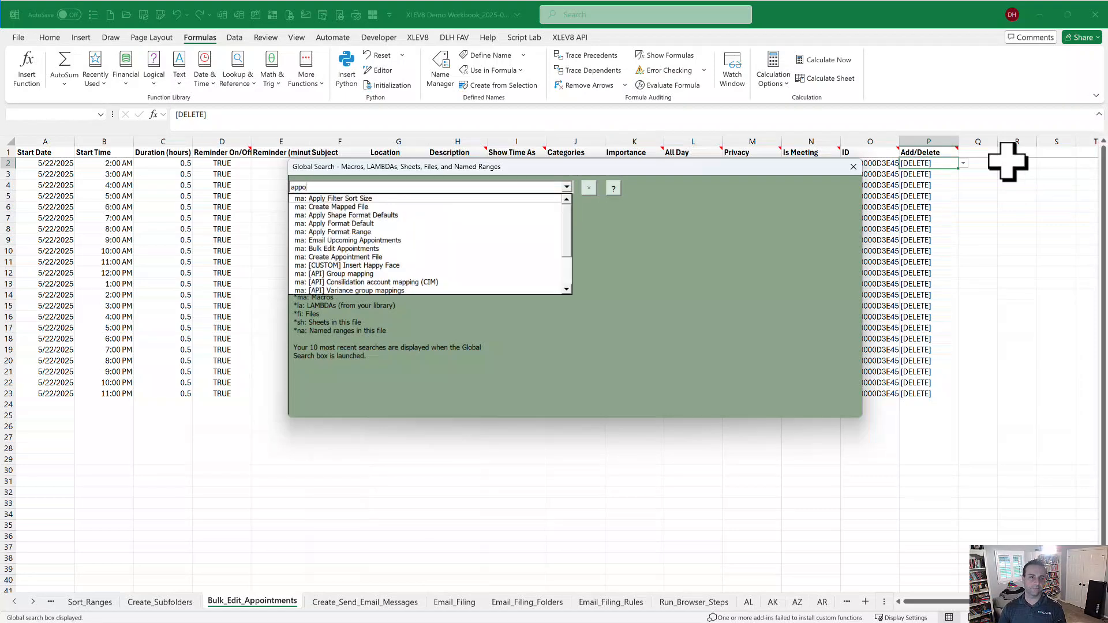
{"action": "type", "text": "o"}
{"action": "key", "text": "Down"}
{"action": "key", "text": "Down"}
{"action": "key", "text": "Return"}
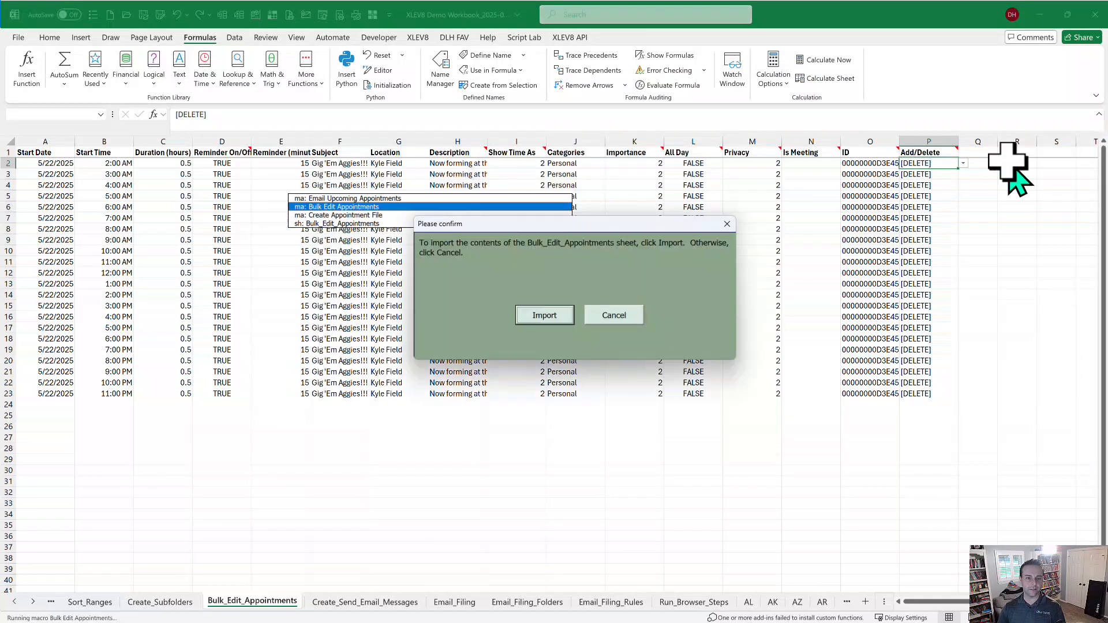
{"action": "key", "text": "Return"}
{"action": "key", "text": "Return"}
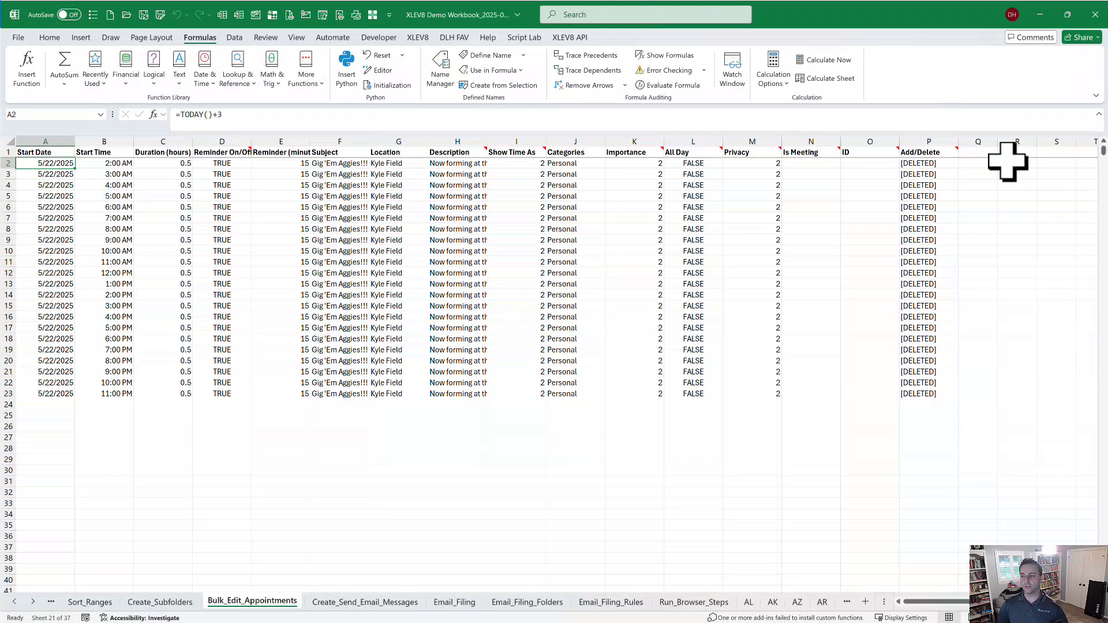
Switch to the Create_Send_Email_Messages sheet for the 2024-04 TUMC Finance Committee Meeting Docs email.
{"action": "key", "text": "ctrl+Page_Down"}
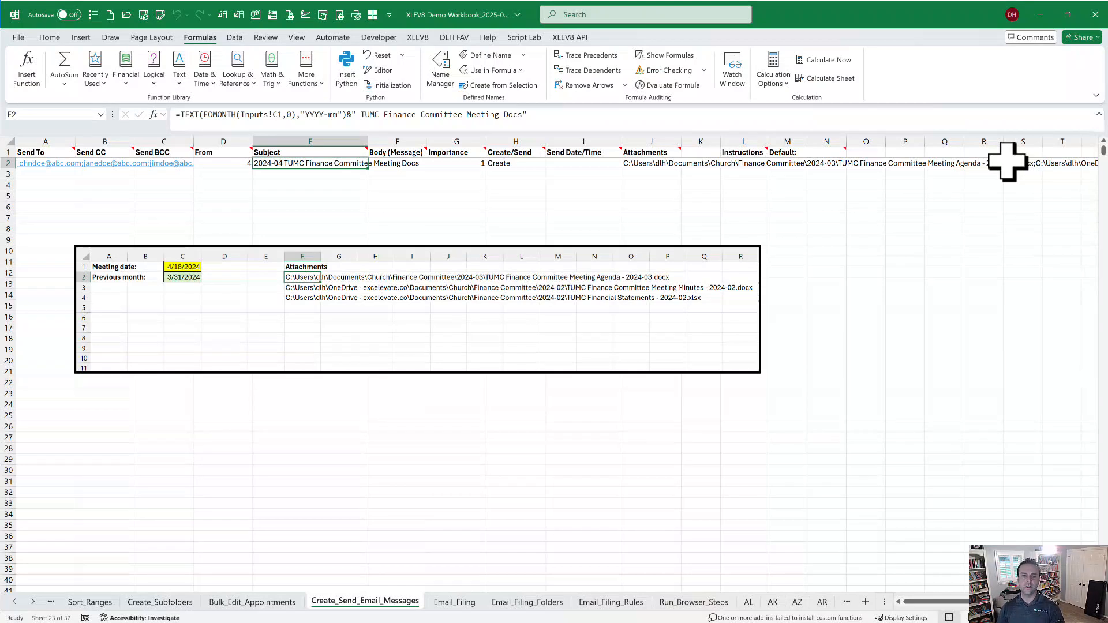
Keep Sports as H9's folder on Email_Filing, then move through the filing sheets toward Run_Browser_Steps.
{"action": "key", "text": "ctrl+Page_Down"}
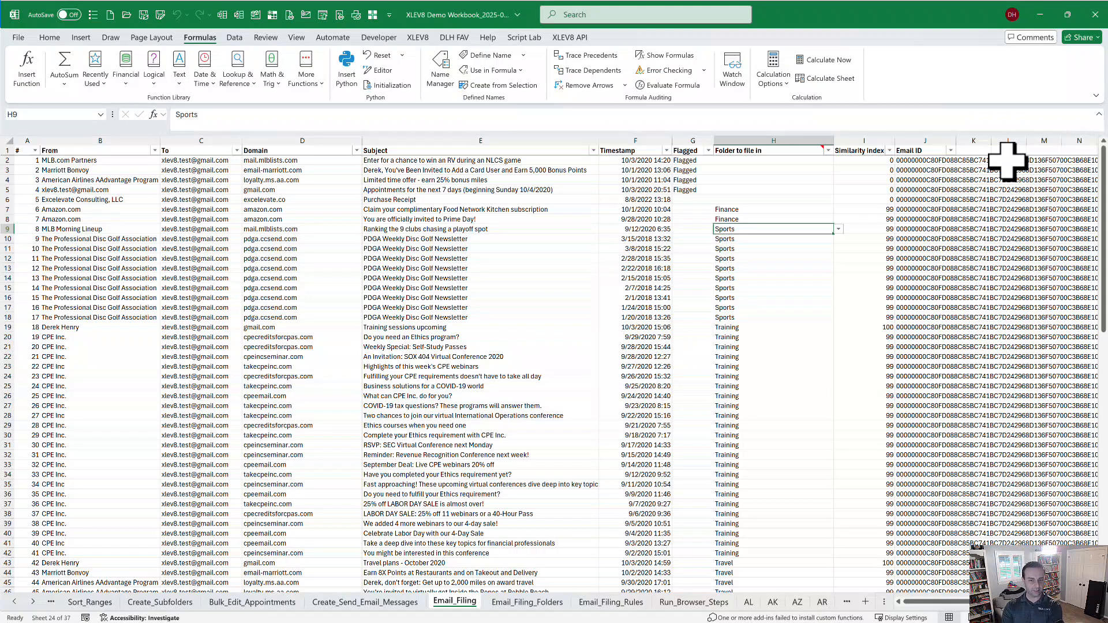
{"action": "key", "text": "alt+Down"}
{"action": "key", "text": "Return"}
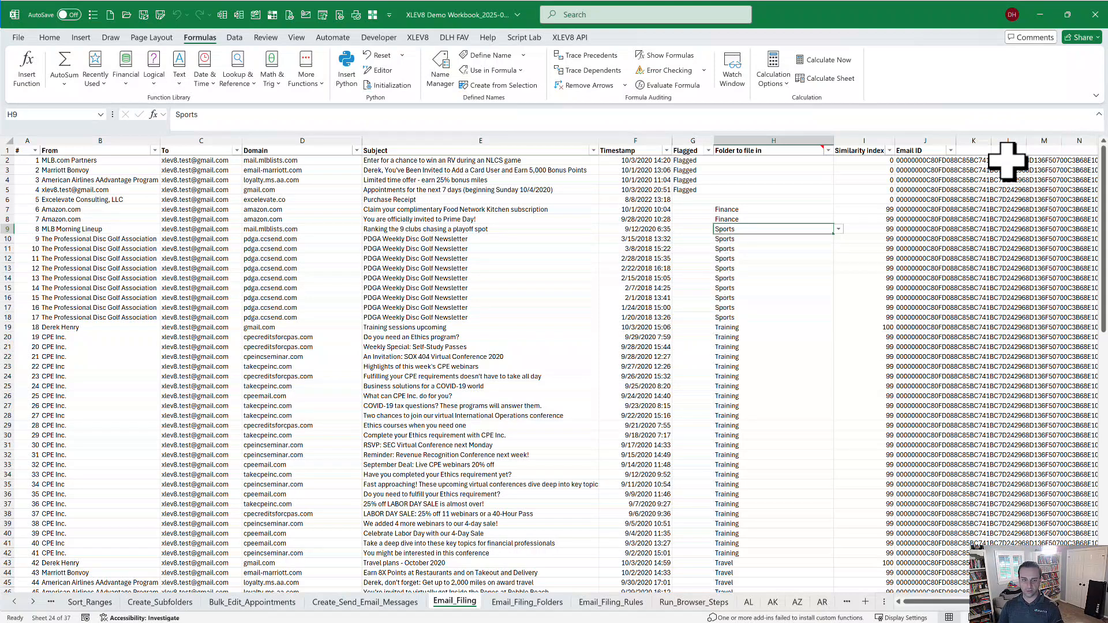
{"action": "key", "text": "Up"}
{"action": "key", "text": "Up"}
{"action": "key", "text": "ctrl+Page_Down"}
{"action": "key", "text": "ctrl+Page_Down"}
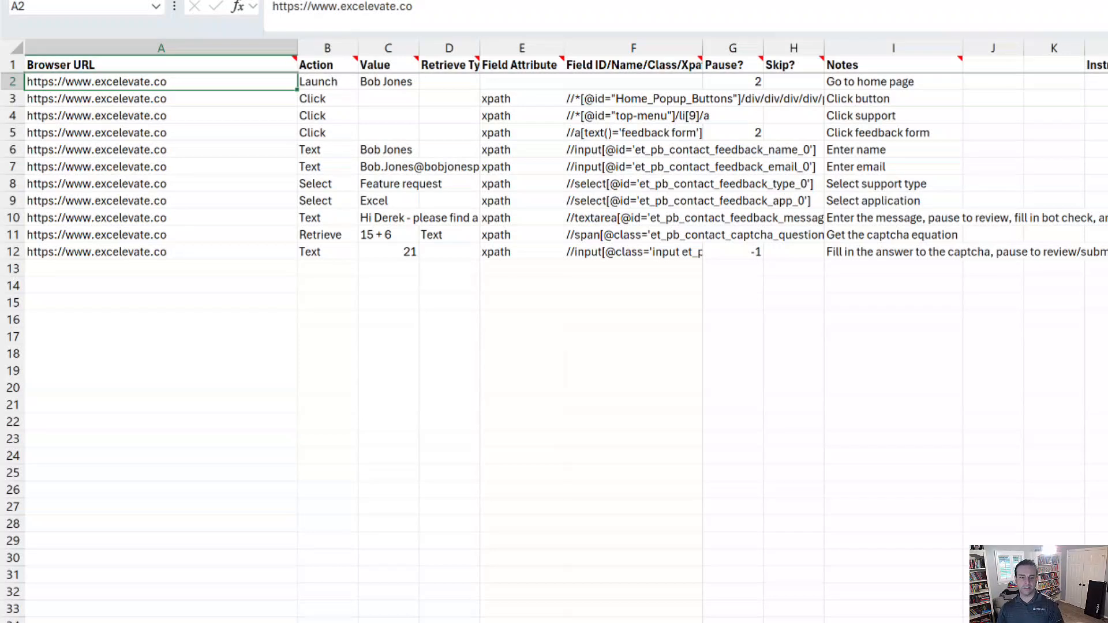
Run Browser Steps to fill the excelevate.co feedback form with Feature request, Excel and captcha 16.
{"action": "key", "text": "ctrl+shift+g"}
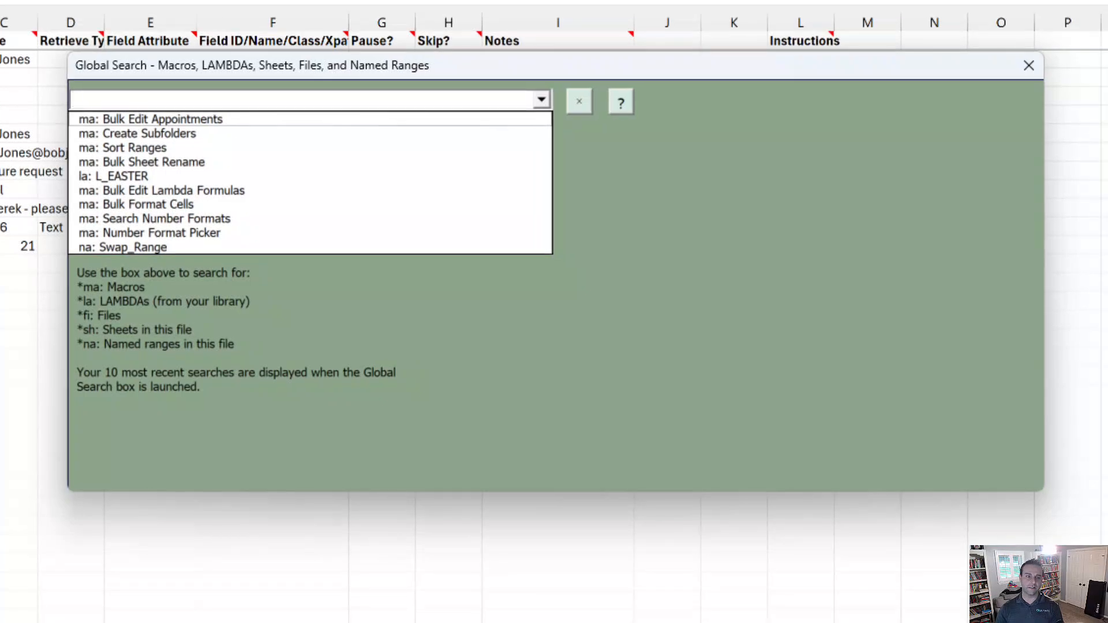
{"action": "type", "text": "bro"}
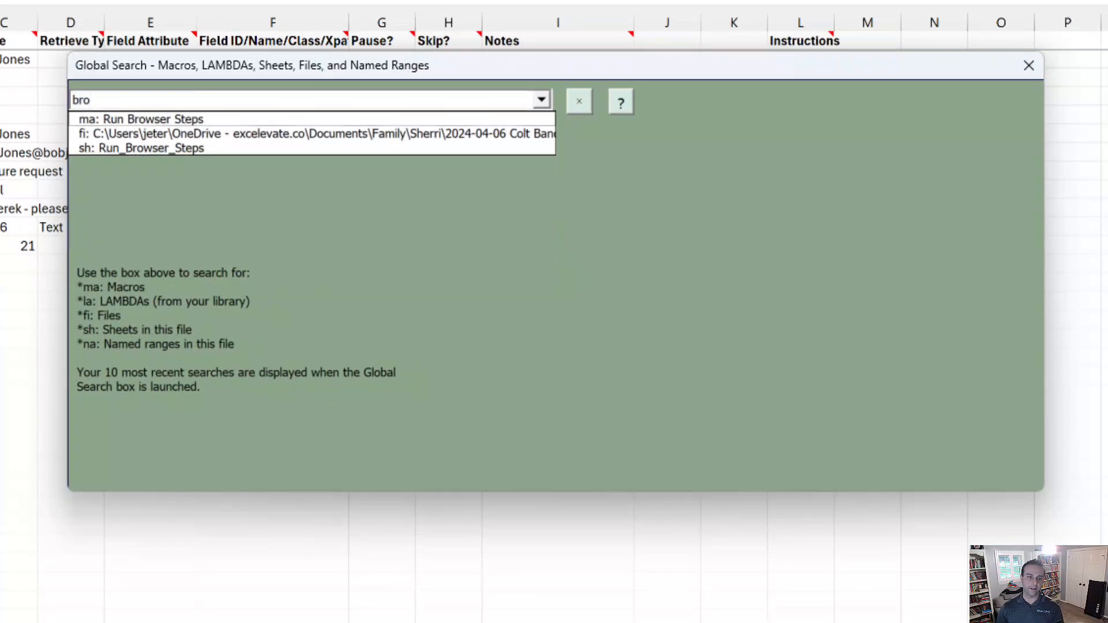
{"action": "key", "text": "Return"}
{"action": "key", "text": "Return"}
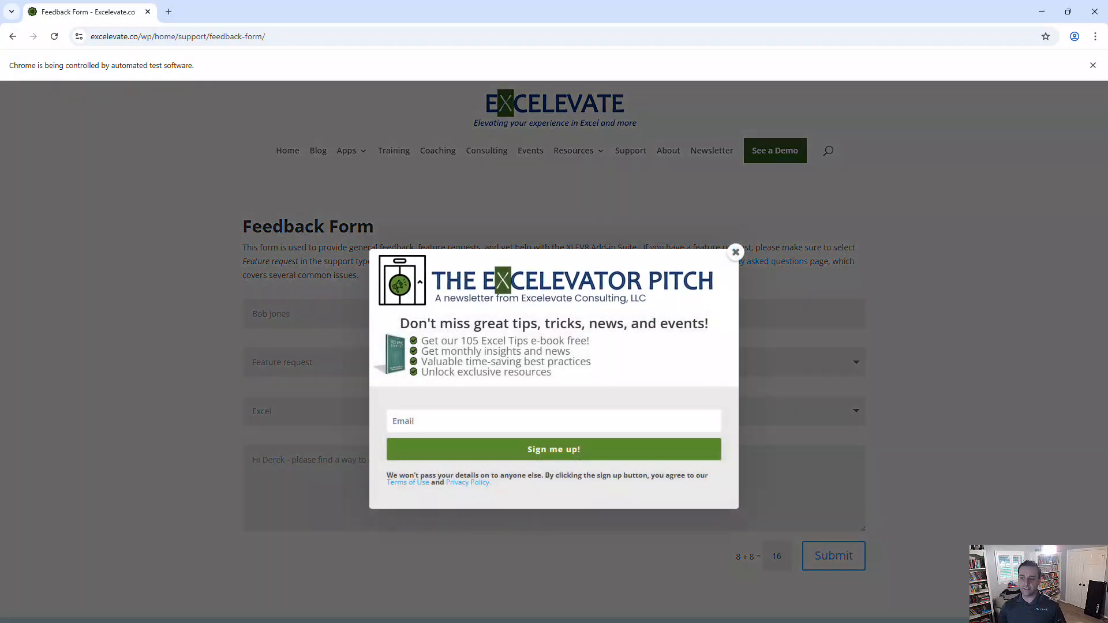
{"action": "left_click", "coordinate": [735, 252]}
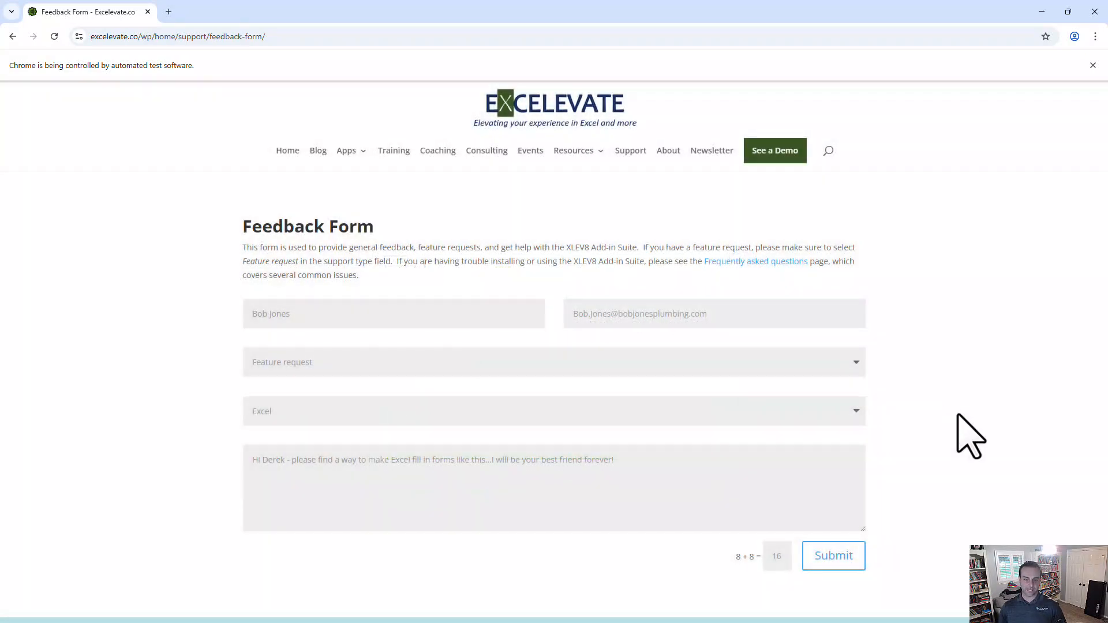